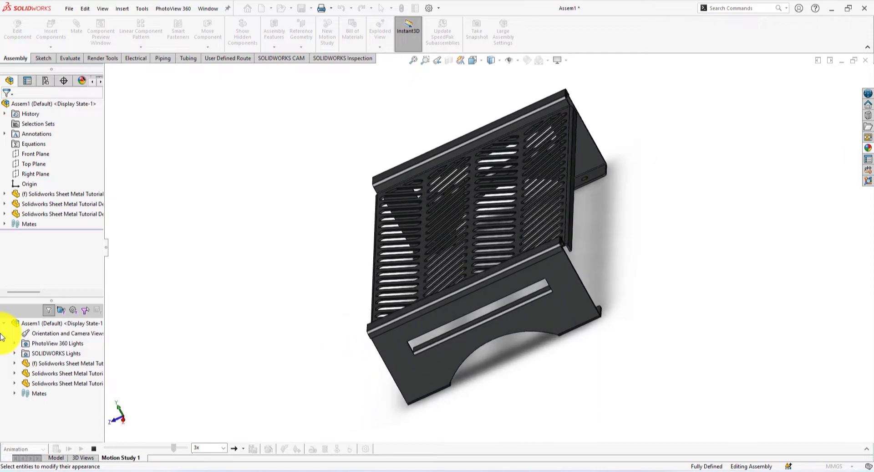
pyautogui.click(71, 448)
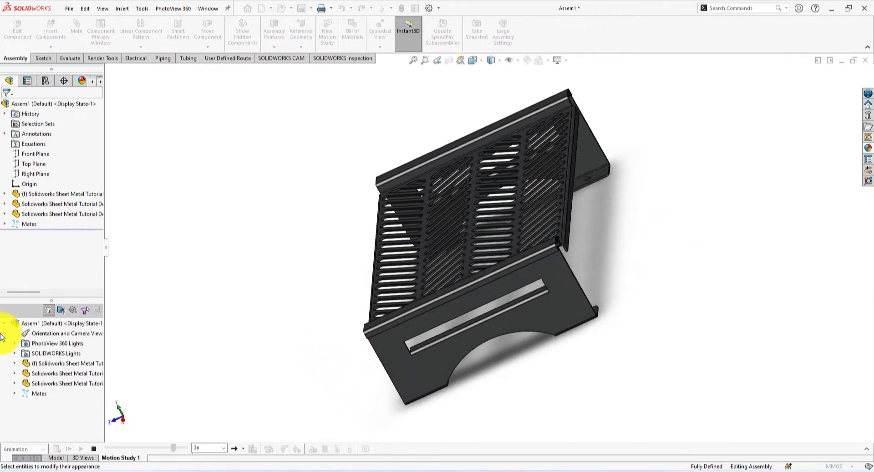
pyautogui.click(69, 448)
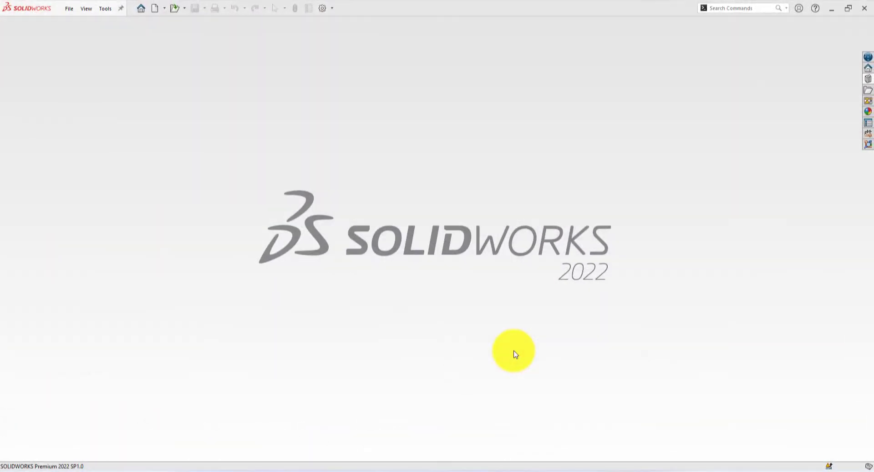
pyautogui.click(514, 352)
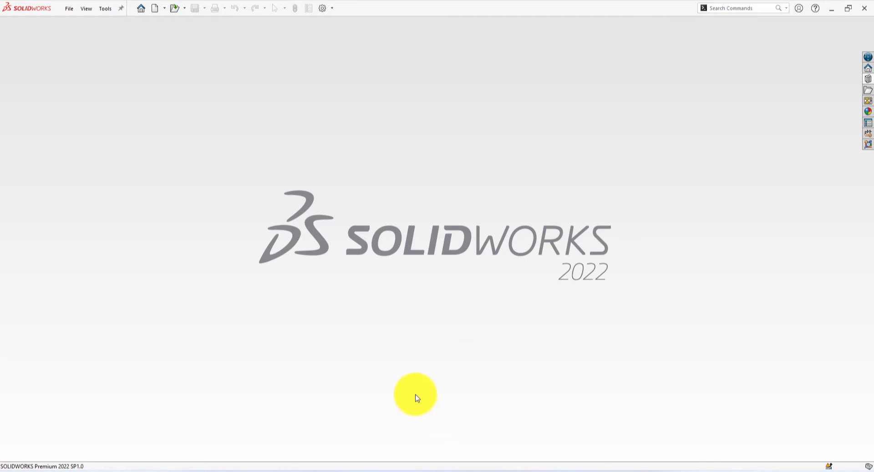
# Create a new part document and apply the plain white background scene
pyautogui.click(155, 10)
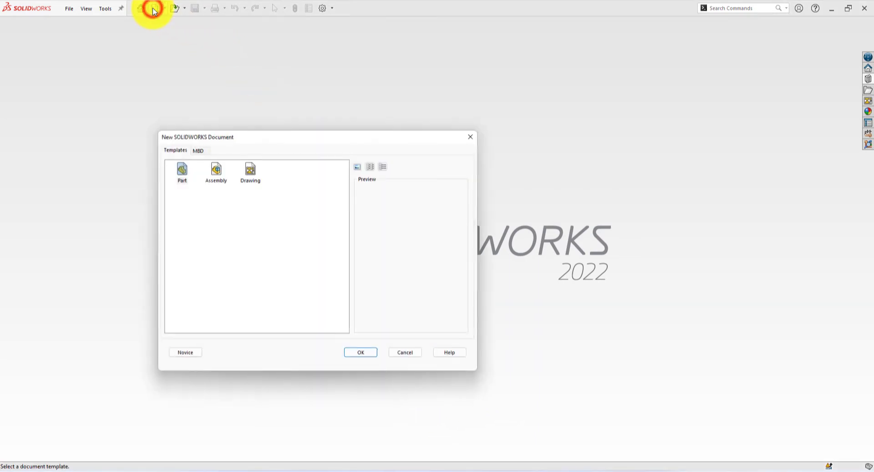
pyautogui.click(181, 171)
pyautogui.click(362, 354)
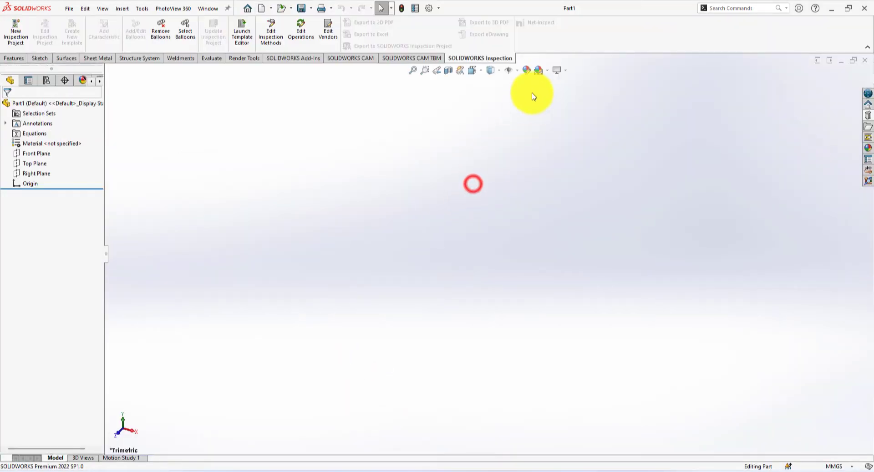
pyautogui.click(548, 72)
pyautogui.click(557, 90)
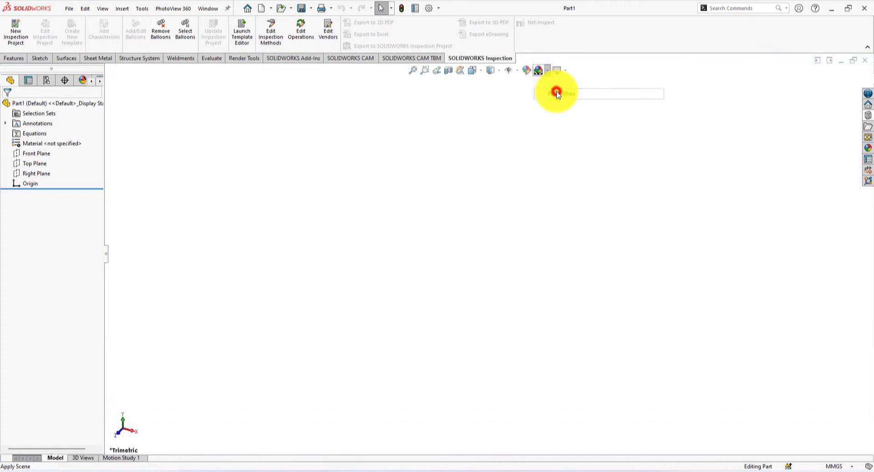
pyautogui.click(472, 173)
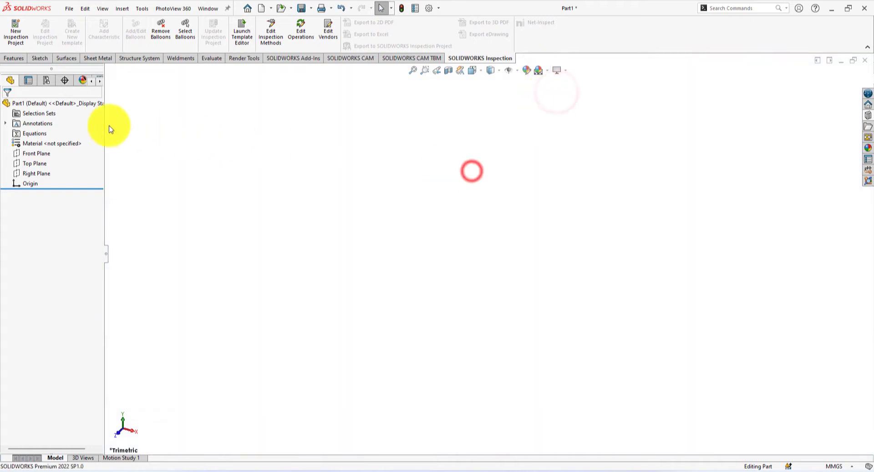
# Assign the material AISI 316 Stainless Steel Sheet (SS) to the part
pyautogui.rightClick(39, 146)
pyautogui.click(46, 149)
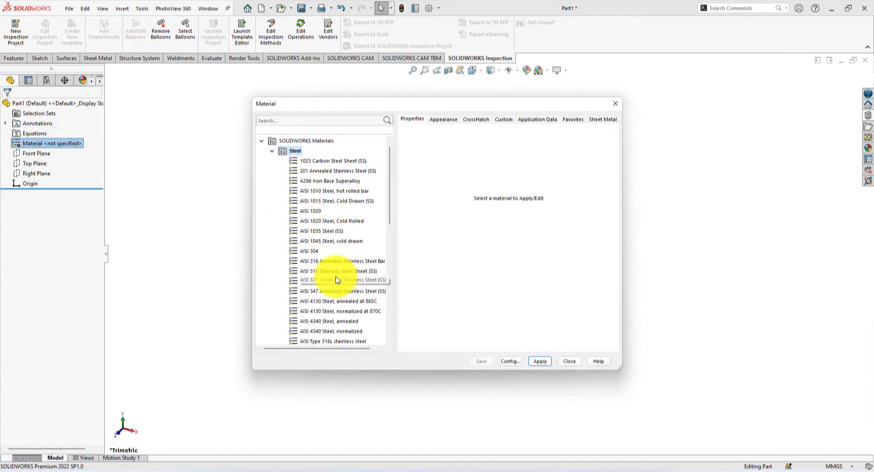
pyautogui.click(334, 271)
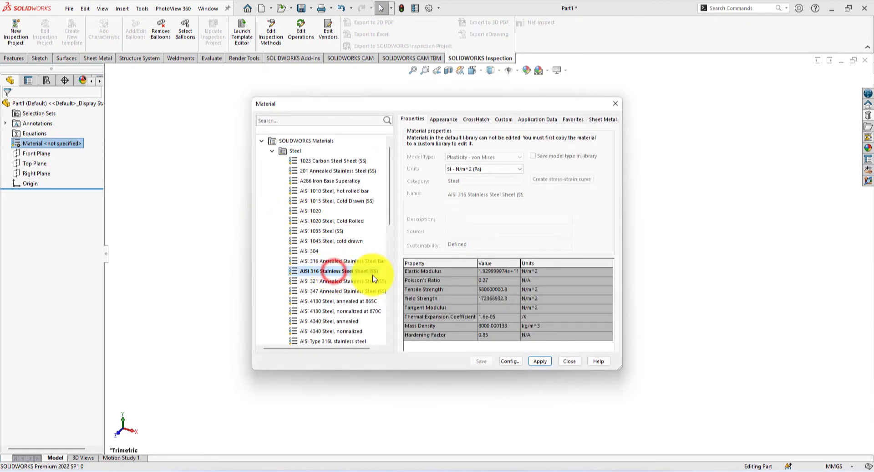
pyautogui.click(570, 361)
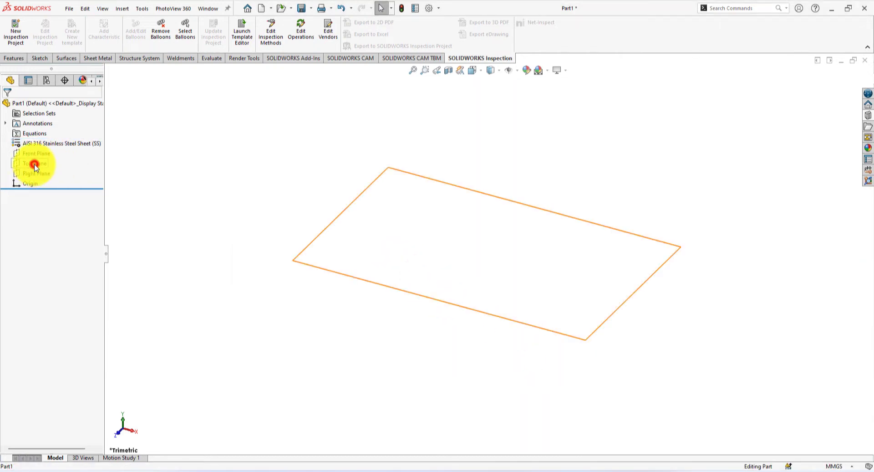
# Start a sketch on the Top Plane and draw a center rectangle about 189 by 96 mm from the origin
pyautogui.click(40, 154)
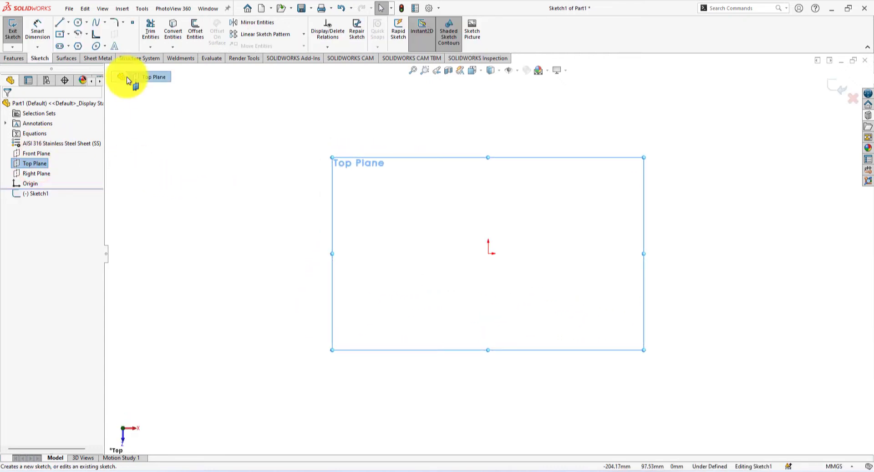
pyautogui.click(59, 35)
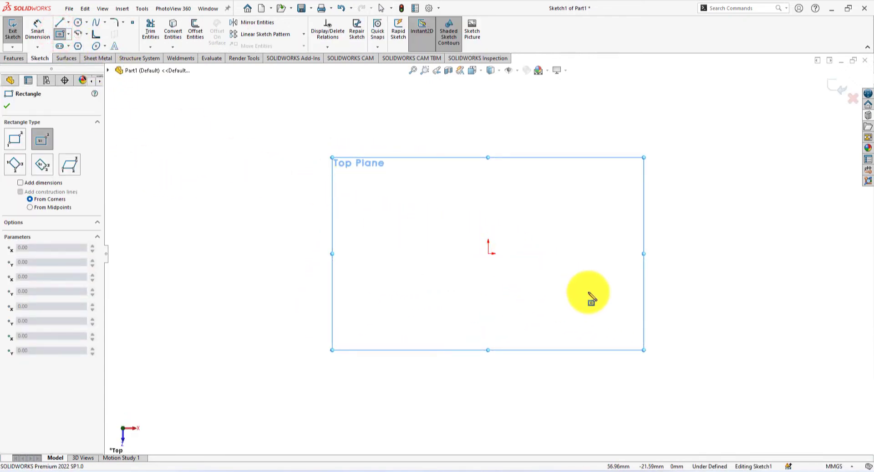
pyautogui.click(489, 253)
pyautogui.click(655, 170)
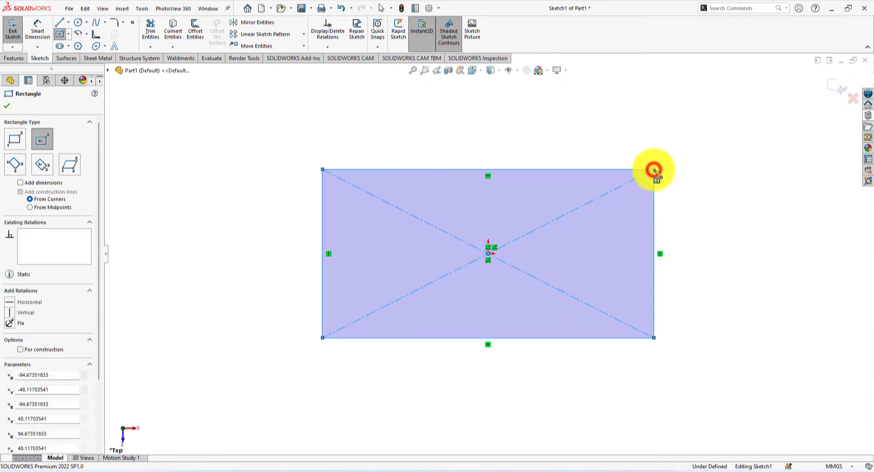
pyautogui.rightClick(563, 119)
pyautogui.click(587, 121)
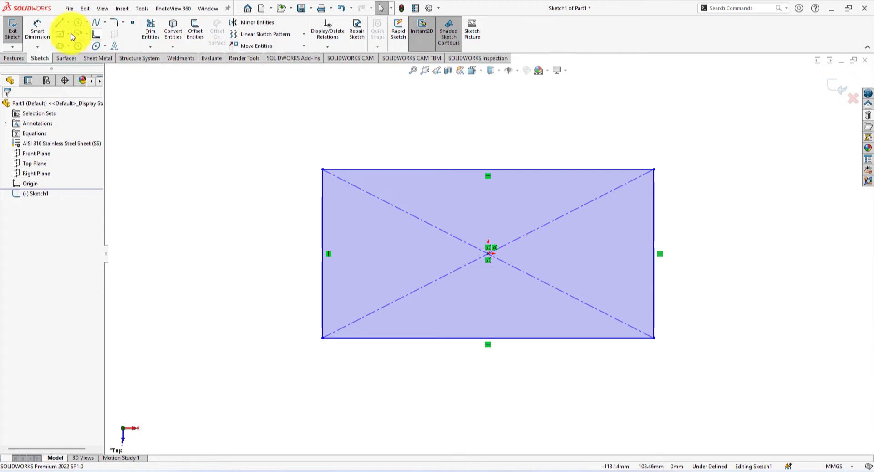
# Dimension the rectangle 320 mm high and 500 mm wide
pyautogui.click(36, 27)
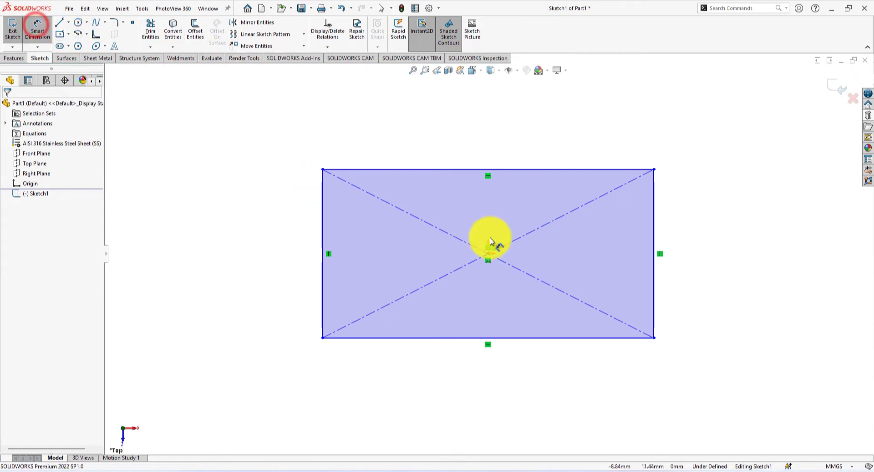
pyautogui.click(654, 291)
pyautogui.click(726, 255)
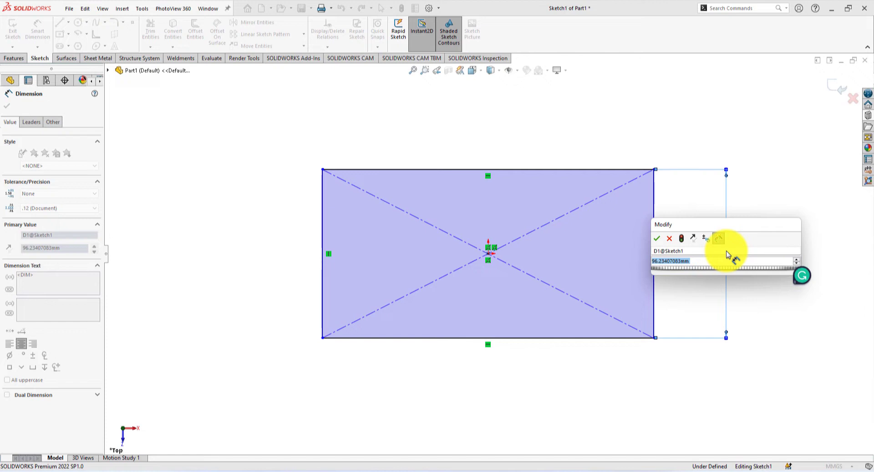
pyautogui.write('320')
pyautogui.press('Return')
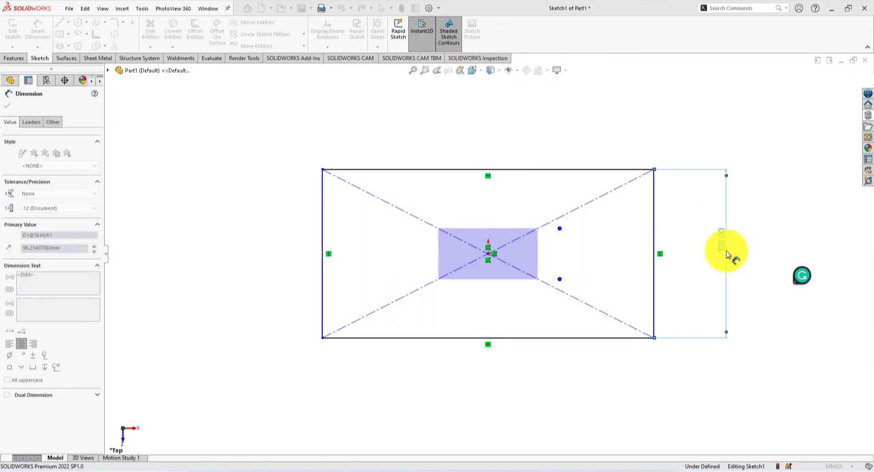
pyautogui.click(524, 171)
pyautogui.click(474, 135)
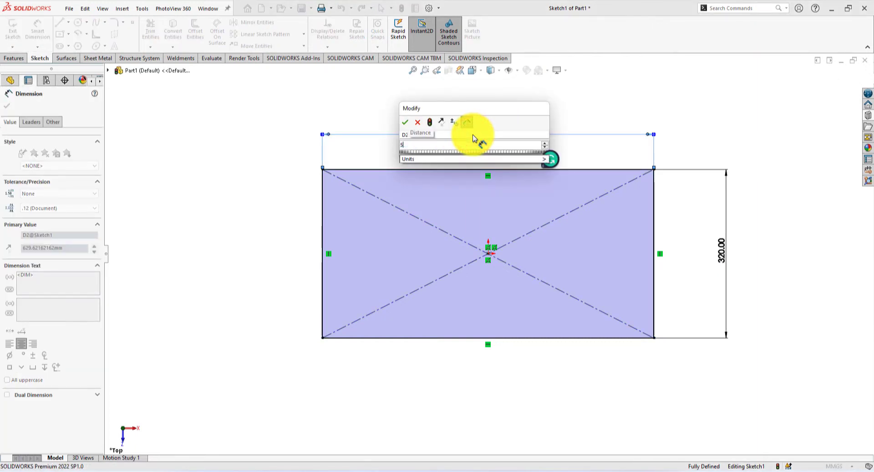
pyautogui.press('Return')
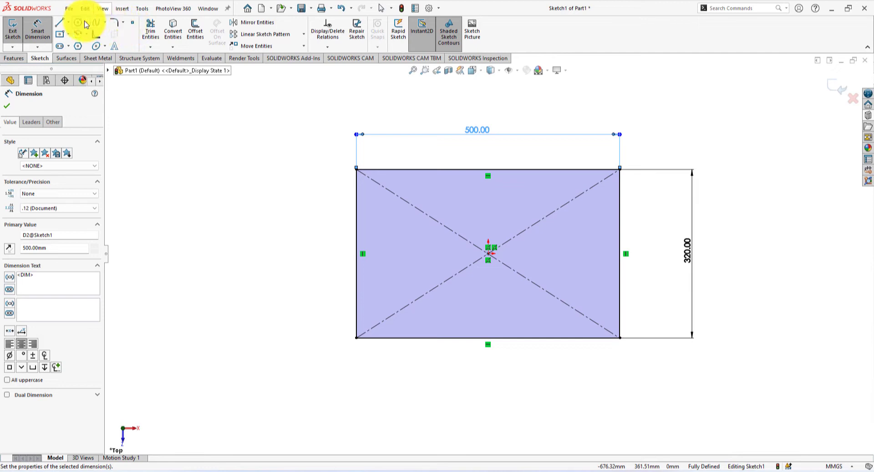
# Draw a horizontal midpoint line centered on the origin and spanning the rectangle's full width
pyautogui.click(69, 25)
pyautogui.click(81, 56)
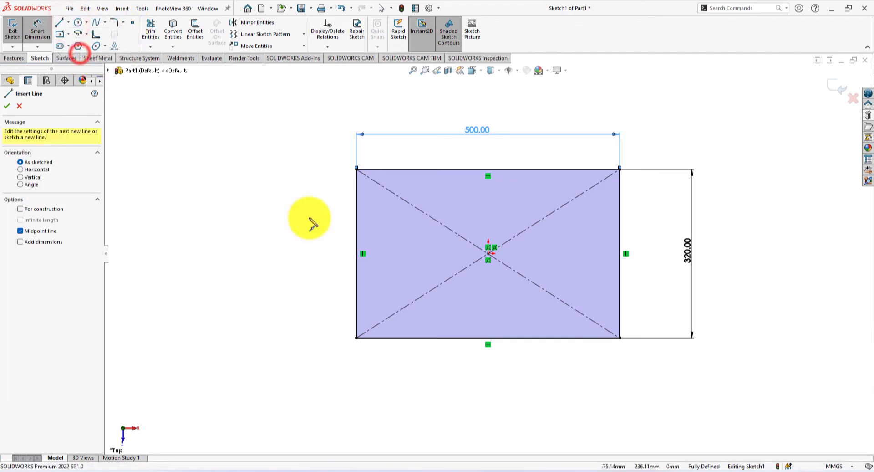
pyautogui.click(488, 253)
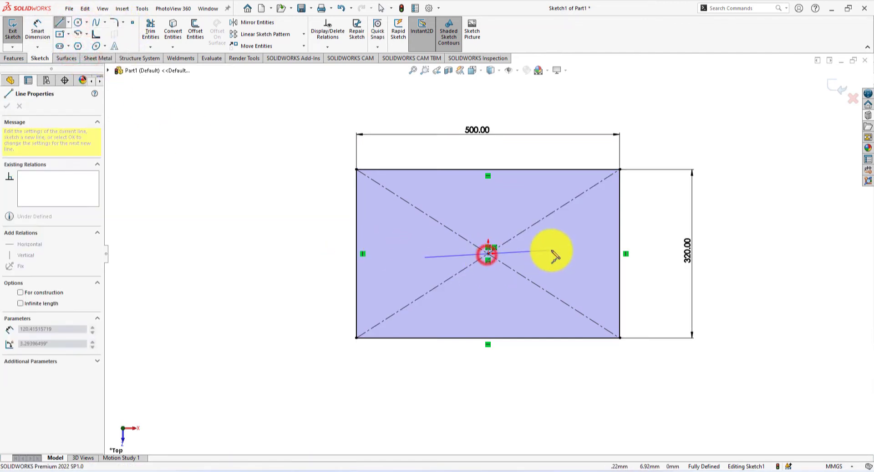
pyautogui.click(620, 253)
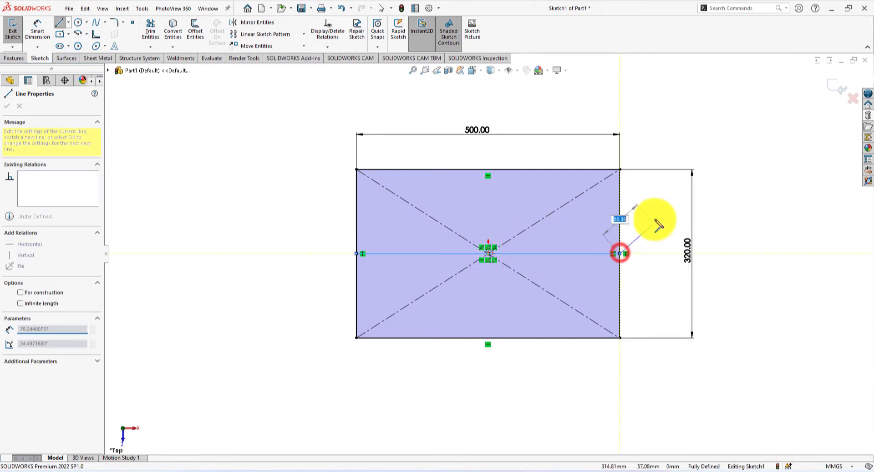
pyautogui.rightClick(660, 219)
pyautogui.click(669, 219)
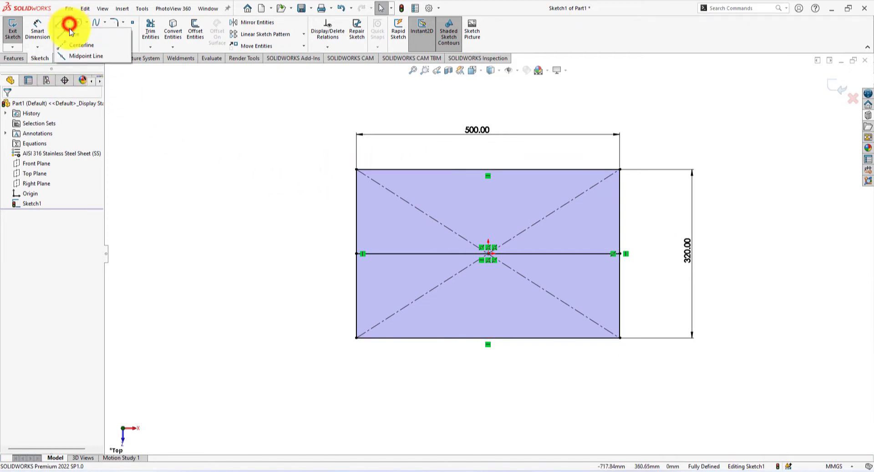
# Draw a vertical midpoint line centered on the origin and spanning the rectangle's full height
pyautogui.click(78, 55)
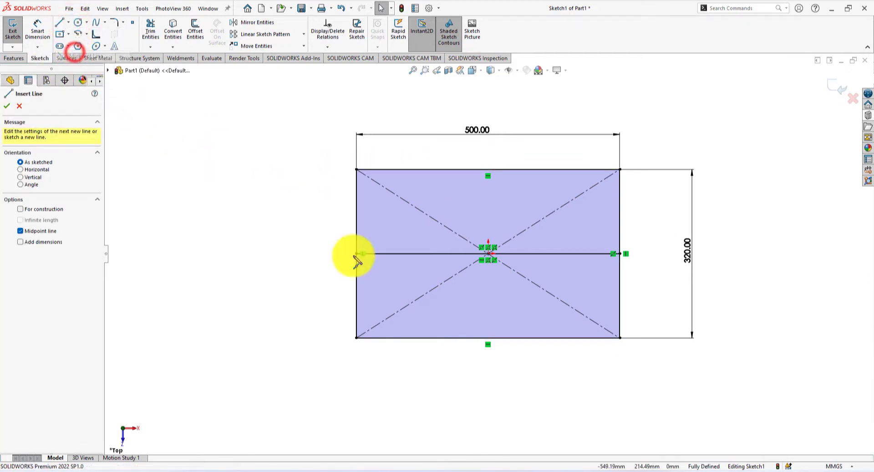
pyautogui.click(488, 253)
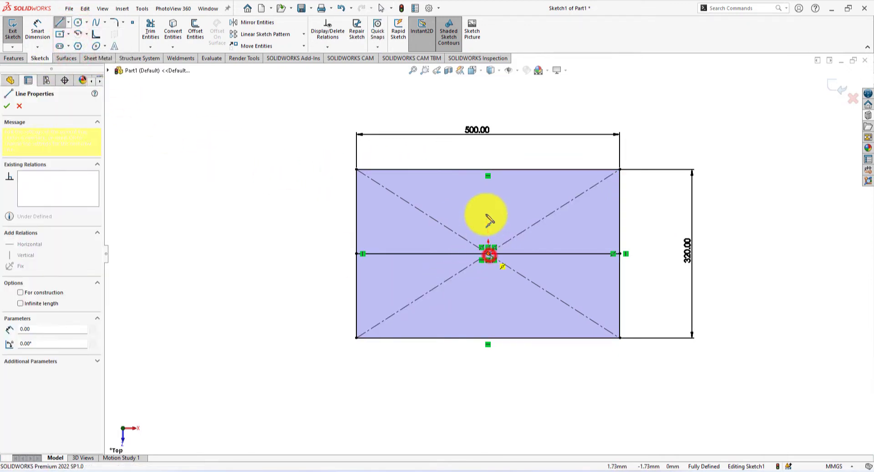
pyautogui.click(488, 169)
pyautogui.press('Escape')
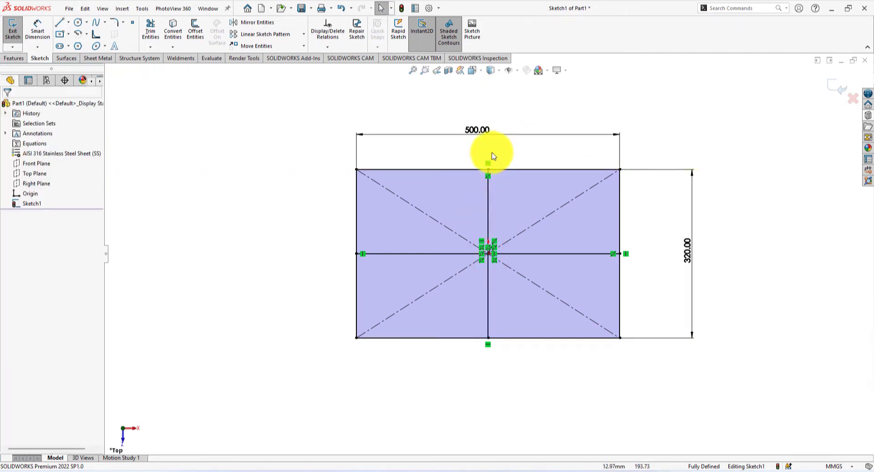
# Draw a horizontal line between the rectangle's two vertical edges, in the upper half above the horizontal midline
pyautogui.click(60, 25)
pyautogui.click(356, 201)
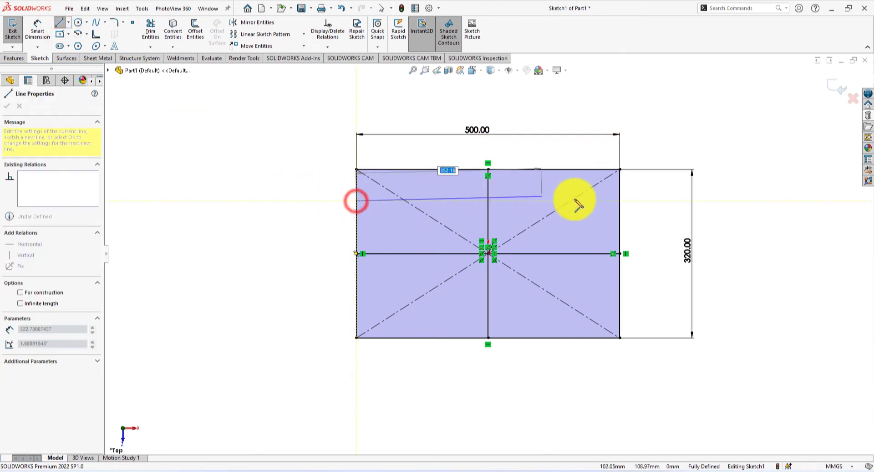
pyautogui.click(618, 200)
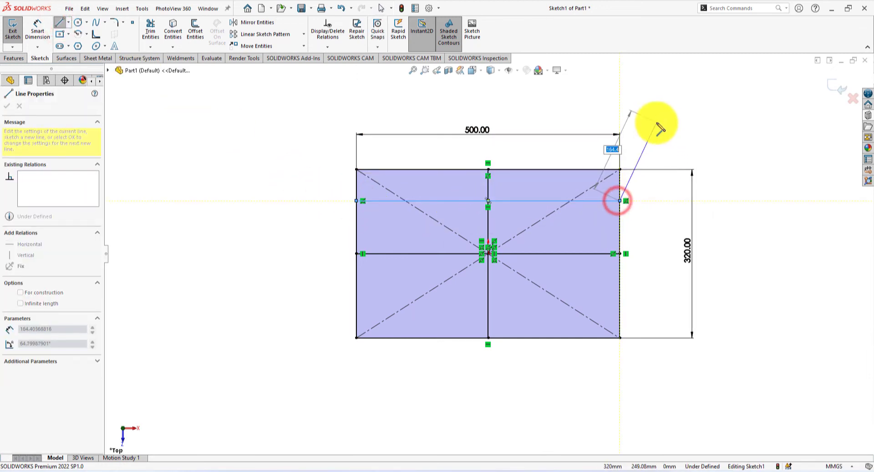
pyautogui.rightClick(659, 123)
pyautogui.click(689, 132)
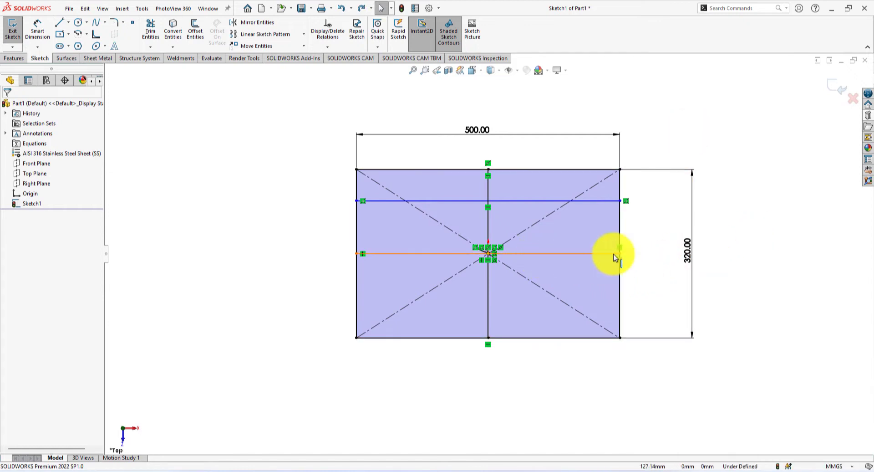
pyautogui.click(749, 246)
# Convert the horizontal midline, the vertical midline and the upper horizontal line to construction geometry
pyautogui.click(566, 254)
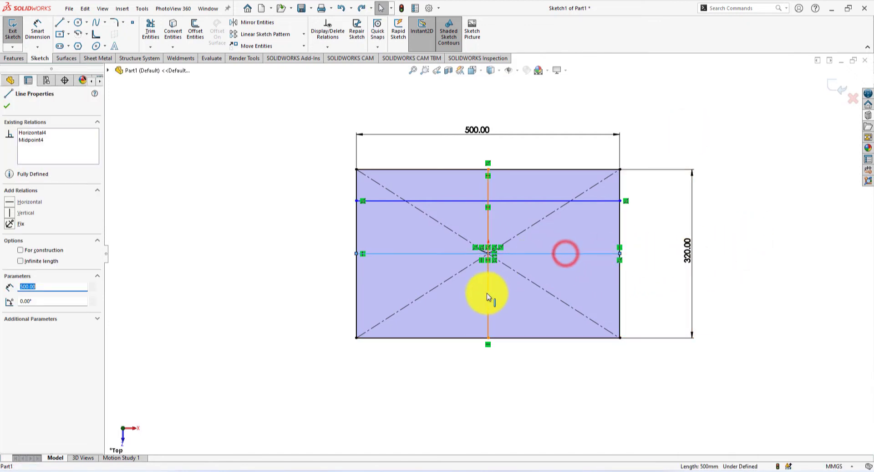
pyautogui.keyDown('ctrl'); pyautogui.click(488, 288); pyautogui.keyUp('ctrl')
pyautogui.keyDown('ctrl'); pyautogui.click(508, 203); pyautogui.keyUp('ctrl')
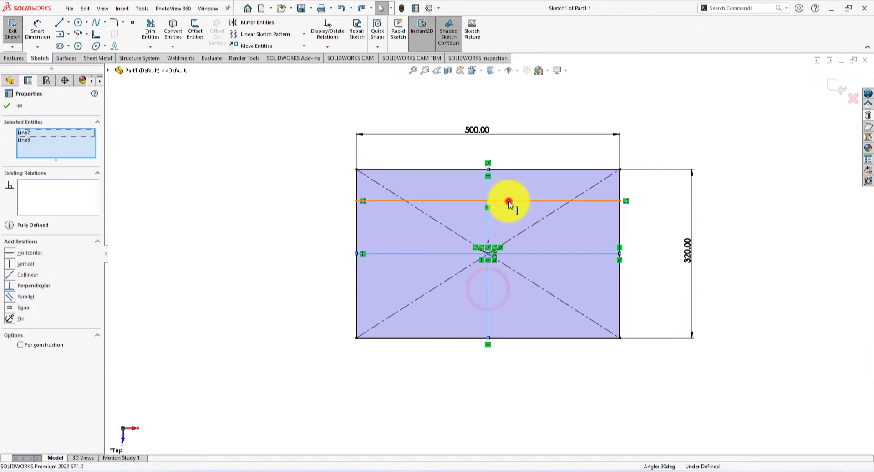
pyautogui.click(552, 176)
pyautogui.click(864, 250)
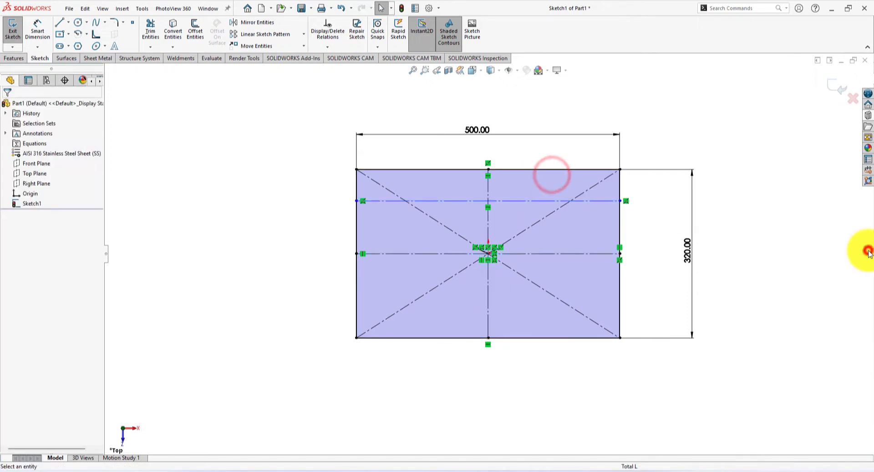
# Make the upper horizontal construction line symmetric between the rectangle's upper-left corner and the midpoint of its left edge
pyautogui.click(357, 255)
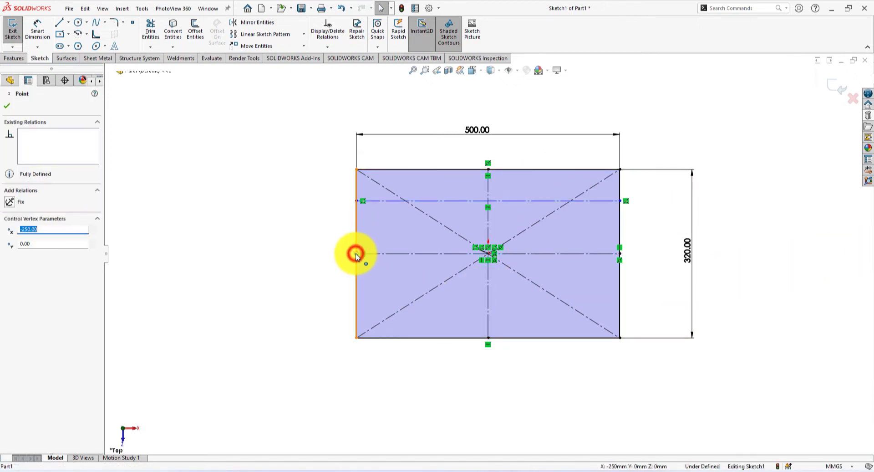
pyautogui.keyDown('ctrl'); pyautogui.click(372, 201); pyautogui.keyUp('ctrl')
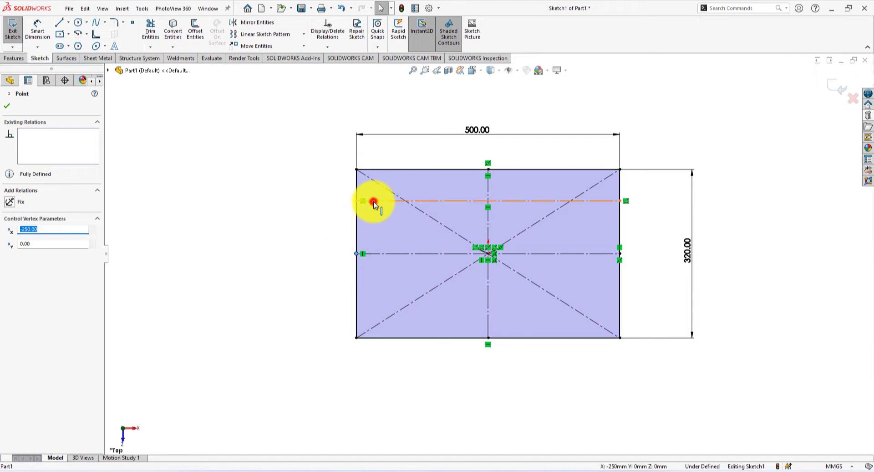
pyautogui.keyDown('ctrl'); pyautogui.click(357, 169); pyautogui.keyUp('ctrl')
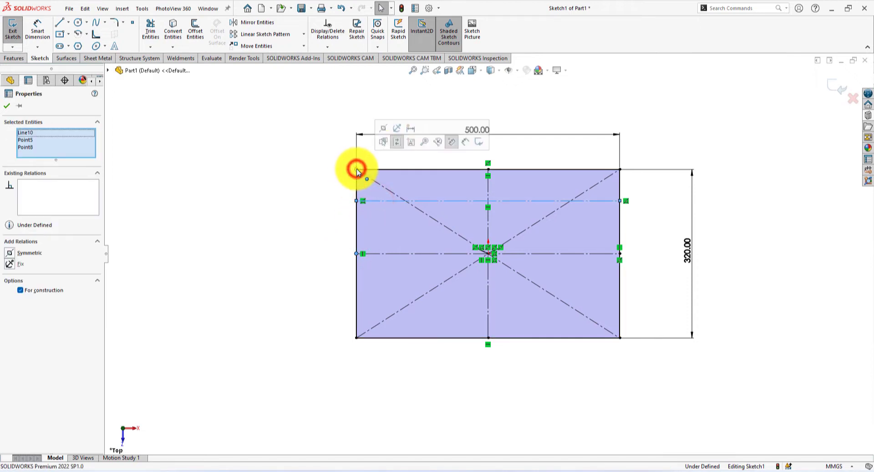
pyautogui.click(382, 129)
pyautogui.click(259, 206)
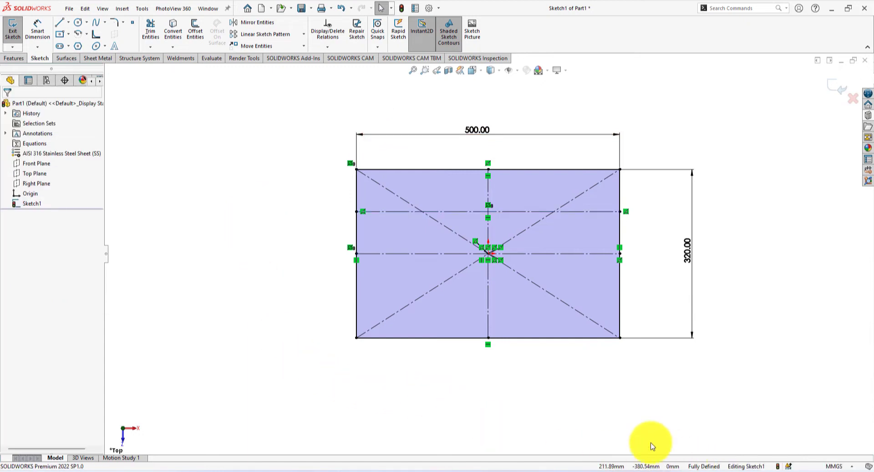
# Sketch a slanted straight slot across the vertical centerline near the rectangle's upper edge, about 89 mm between centers and 13.5 mm wide
pyautogui.click(61, 47)
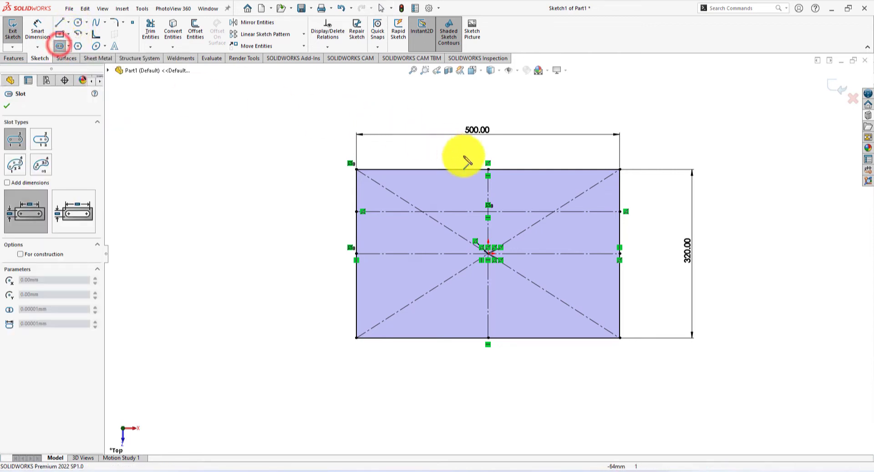
pyautogui.scroll(-5, 533, 238)
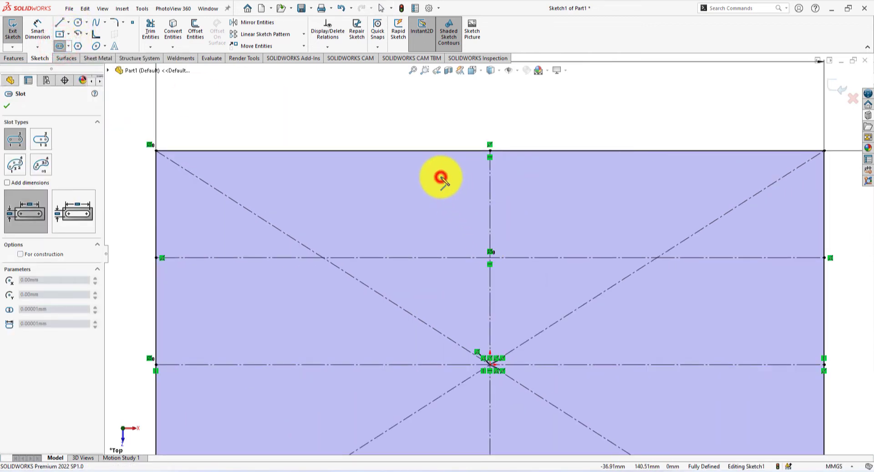
pyautogui.click(440, 177)
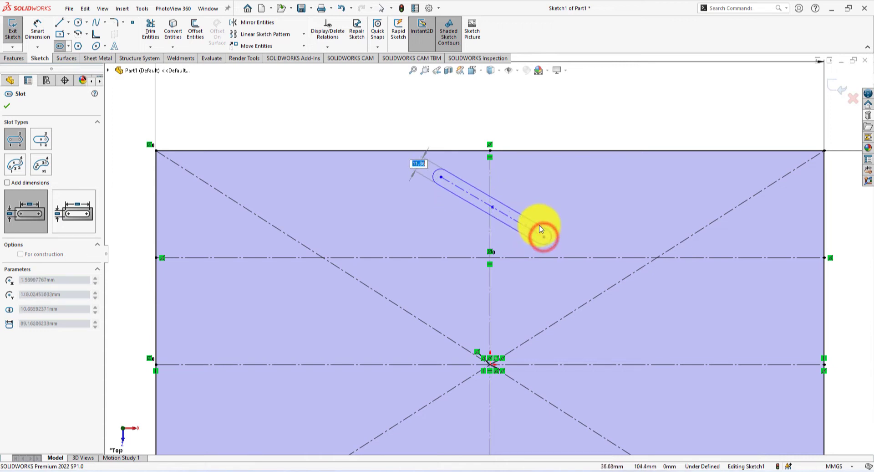
pyautogui.click(541, 231)
pyautogui.rightClick(561, 100)
pyautogui.click(578, 107)
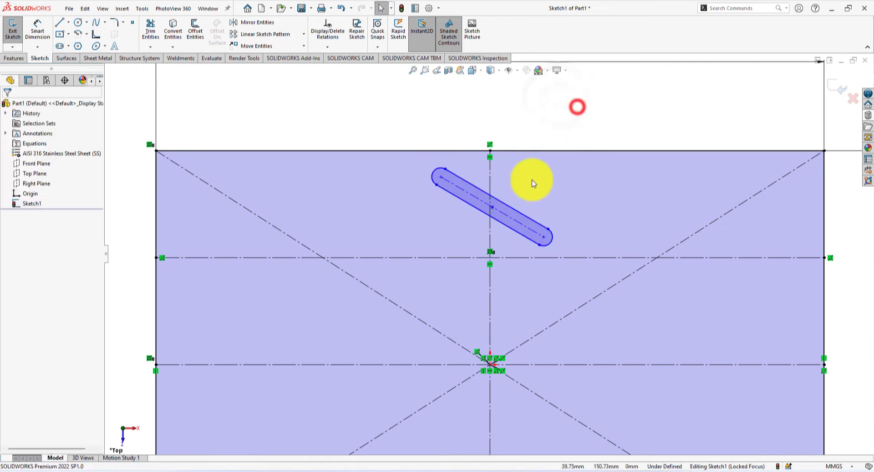
# Make the slot's center point coincident with the vertical construction line
pyautogui.scroll(-5, 469, 223)
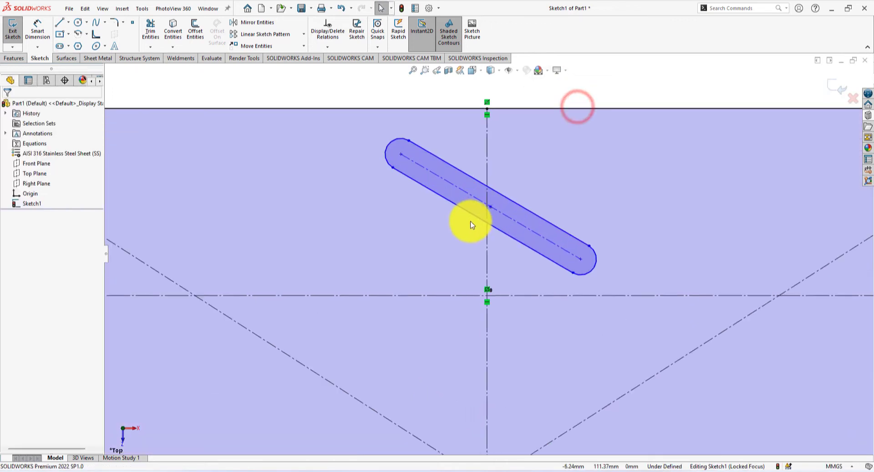
pyautogui.click(500, 206)
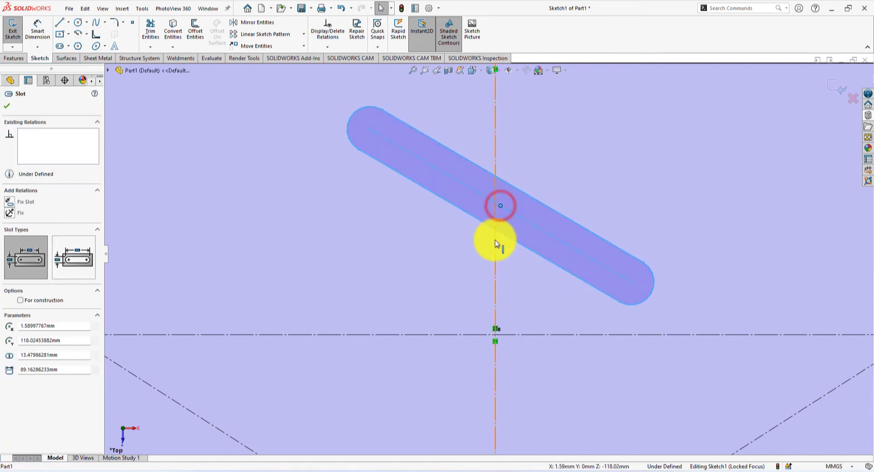
pyautogui.keyDown('ctrl'); pyautogui.click(495, 240); pyautogui.keyUp('ctrl')
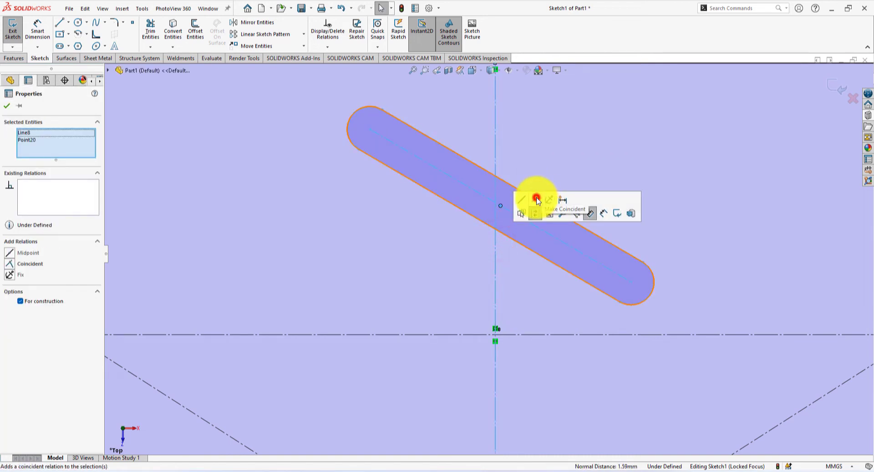
pyautogui.click(537, 200)
pyautogui.press('f')
pyautogui.click(585, 107)
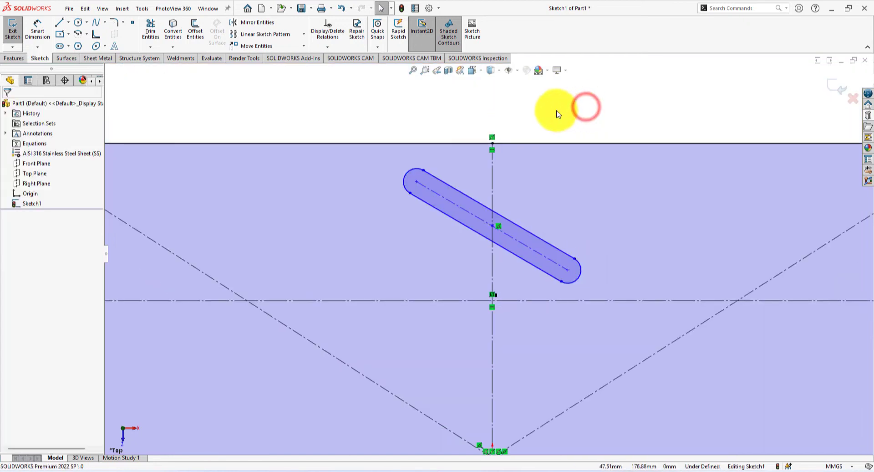
pyautogui.press('f')
# Dimension the slot with an 80 mm center-to-center length and a 6 mm end radius
pyautogui.click(37, 27)
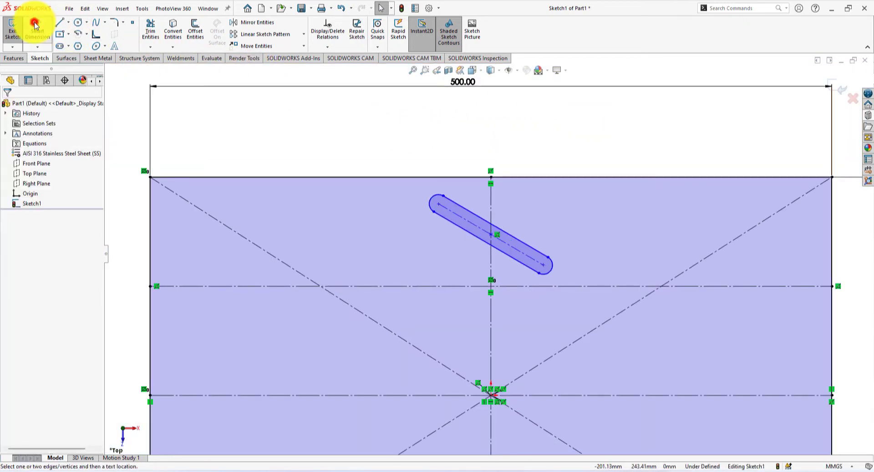
pyautogui.click(469, 223)
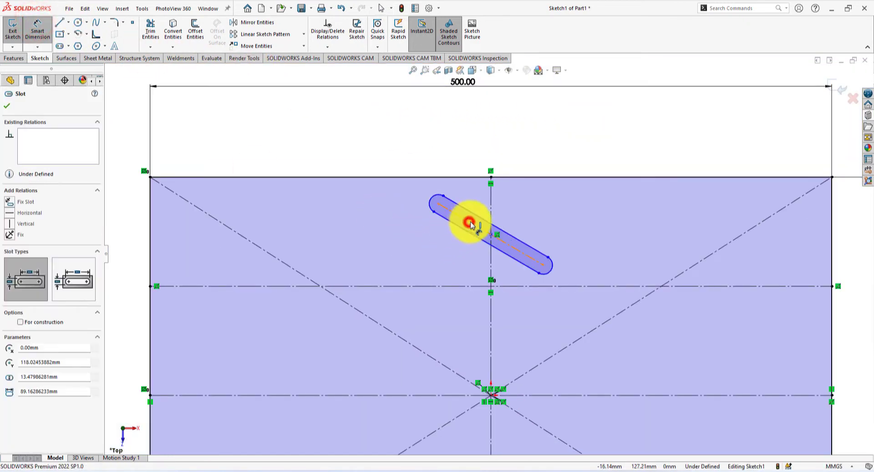
pyautogui.click(510, 222)
pyautogui.write('80')
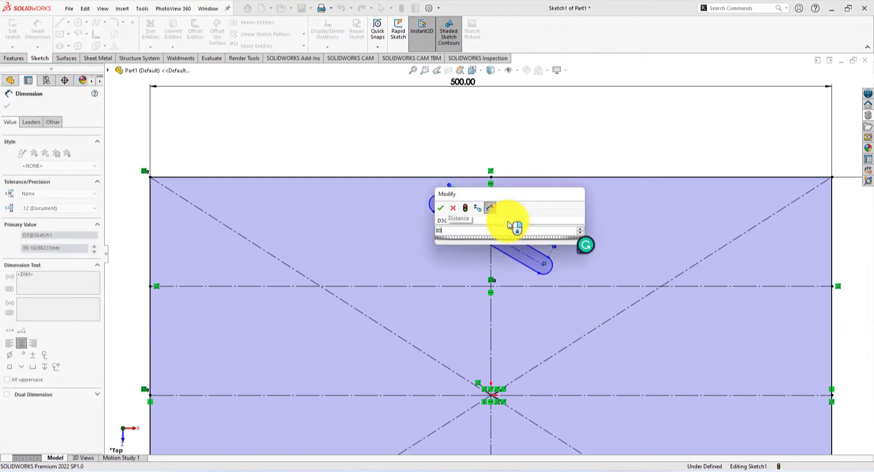
pyautogui.press('Return')
pyautogui.scroll(-3, 449, 221)
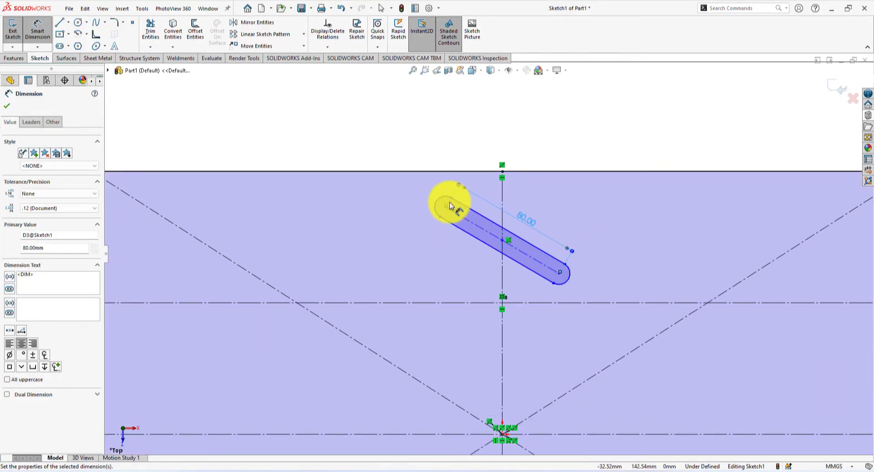
pyautogui.click(442, 203)
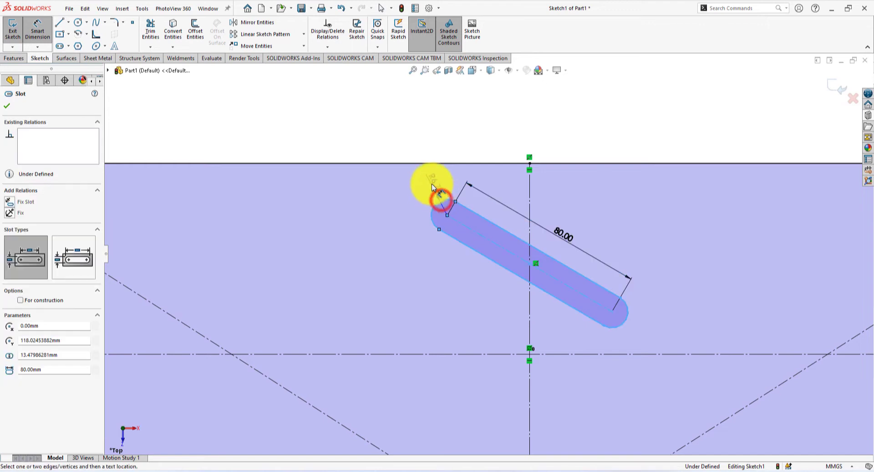
pyautogui.click(433, 185)
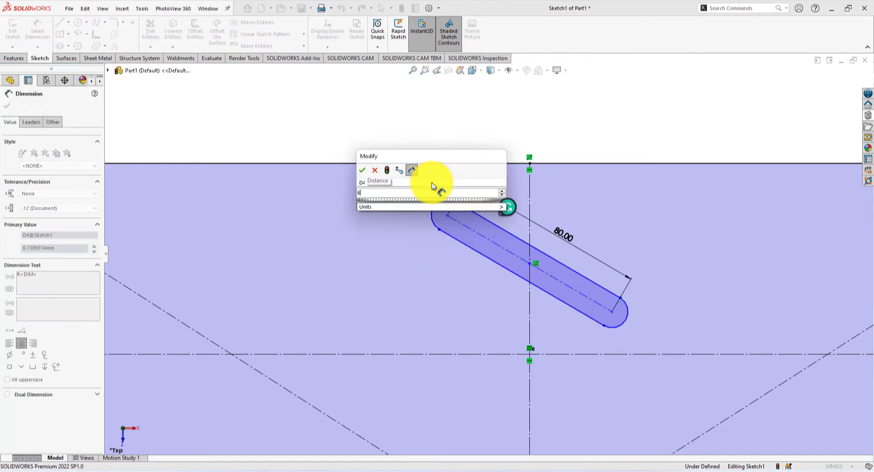
pyautogui.press('Return')
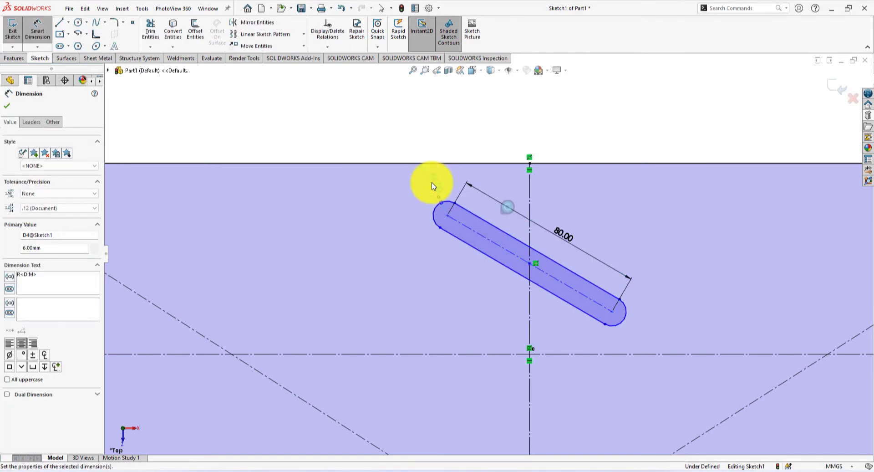
# Place the slot's lower arc center 10 mm from the upper horizontal construction line and its upper arc center 10 mm from the rectangle's top edge
pyautogui.click(629, 354)
pyautogui.click(613, 311)
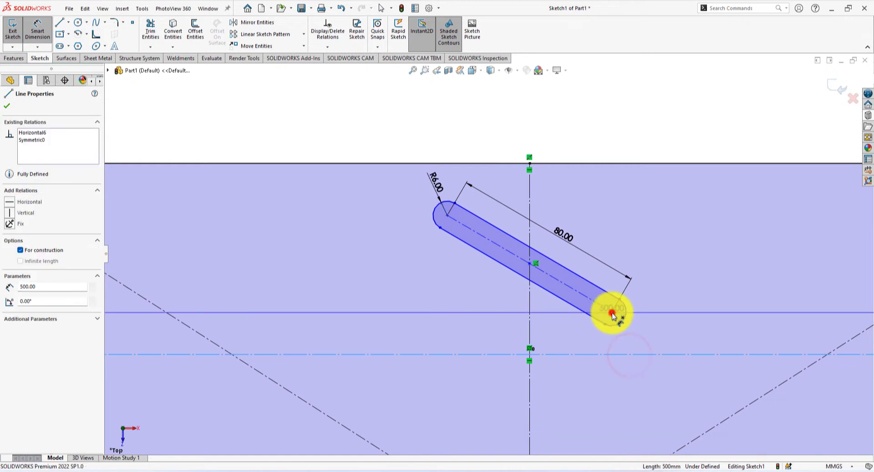
pyautogui.click(647, 333)
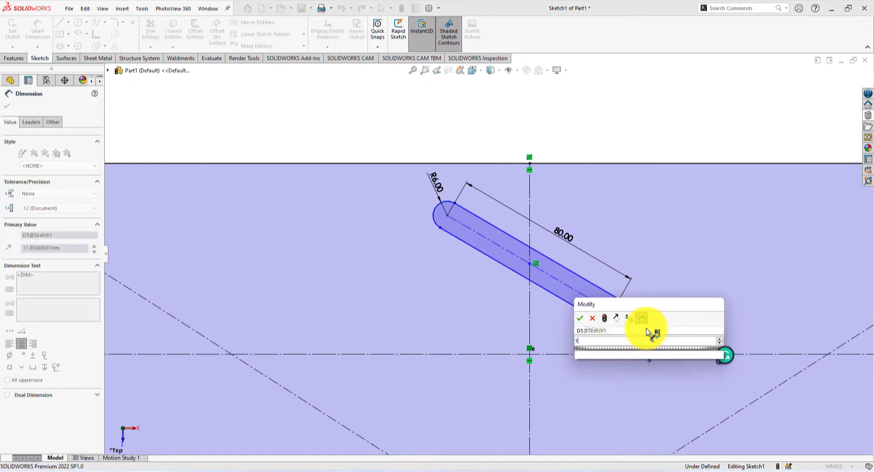
pyautogui.press('Return')
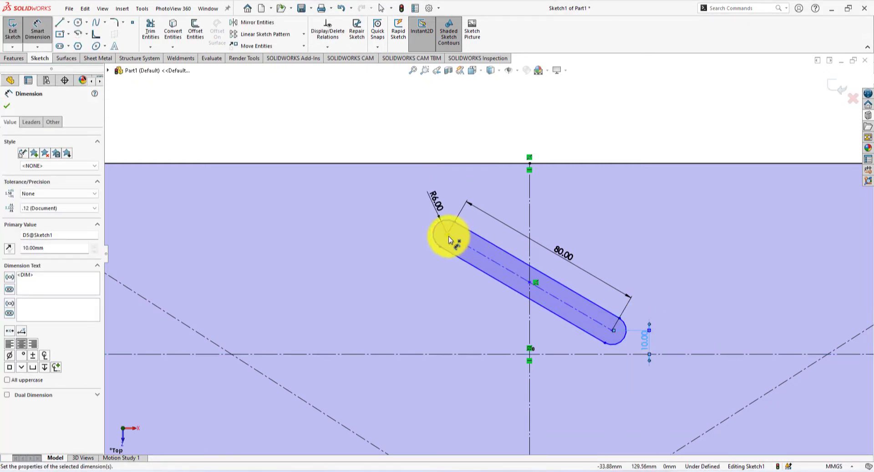
pyautogui.click(464, 164)
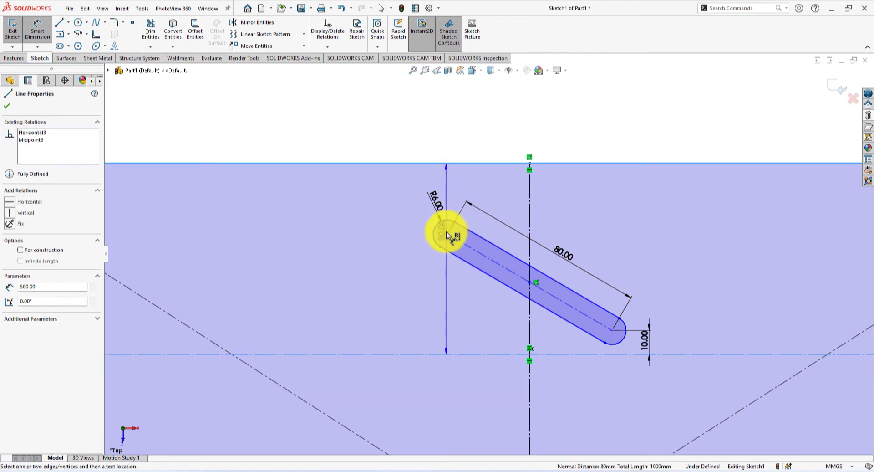
pyautogui.click(447, 234)
pyautogui.click(452, 190)
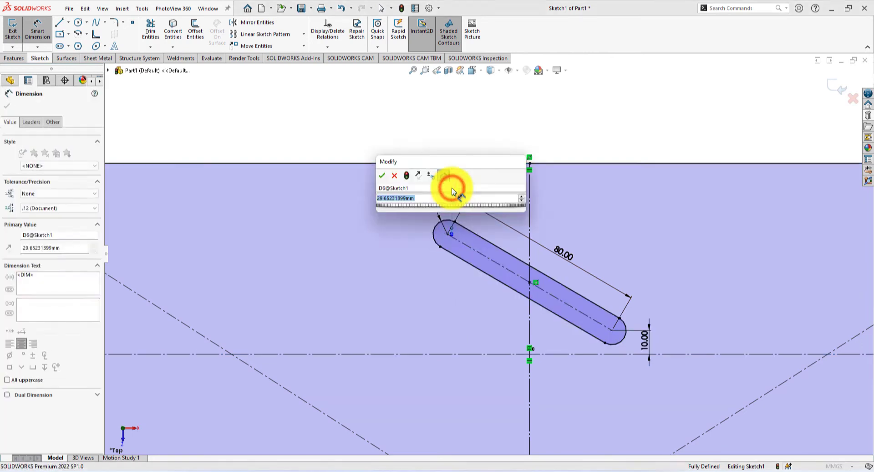
pyautogui.write('10')
pyautogui.press('Return')
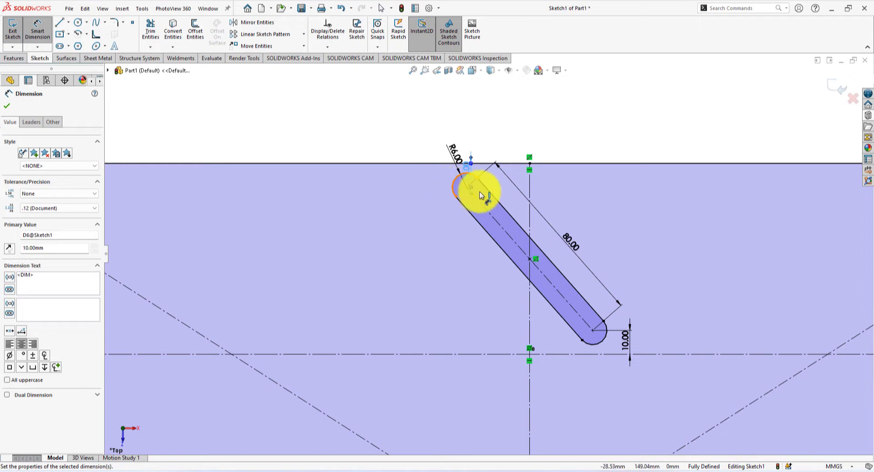
pyautogui.press('f')
pyautogui.scroll(1, 515, 333)
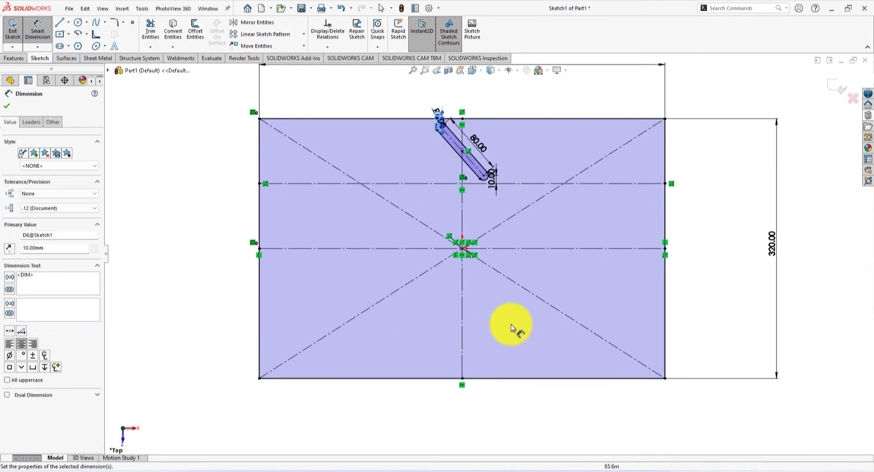
pyautogui.click(7, 107)
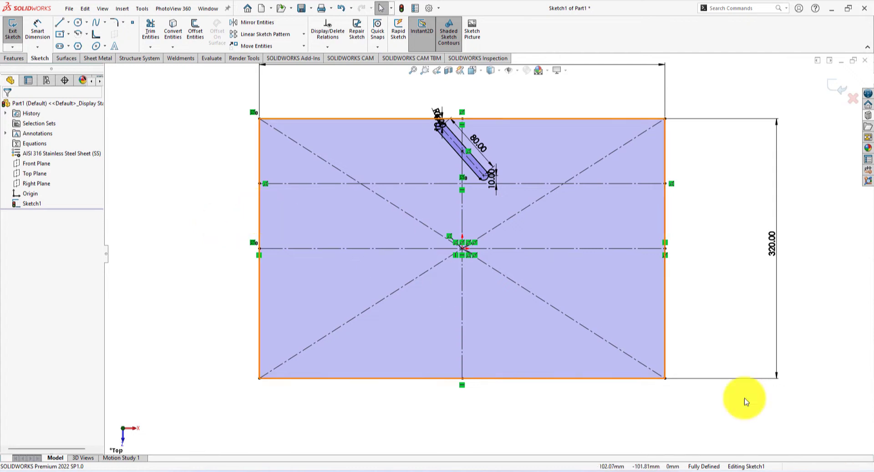
# Create a linear sketch pattern of the slot along the upper horizontal construction line with 11 instances at 25 mm spacing, heading toward the right edge
pyautogui.scroll(-3, 496, 132)
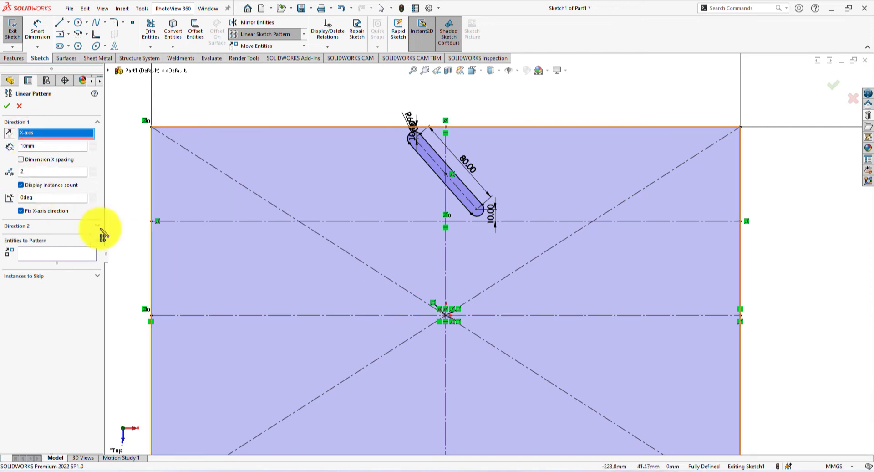
pyautogui.rightClick(38, 136)
pyautogui.click(79, 161)
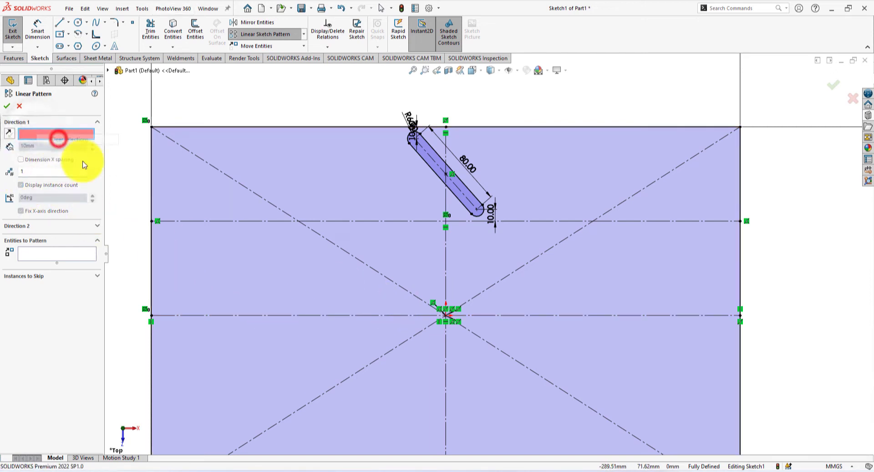
pyautogui.click(419, 220)
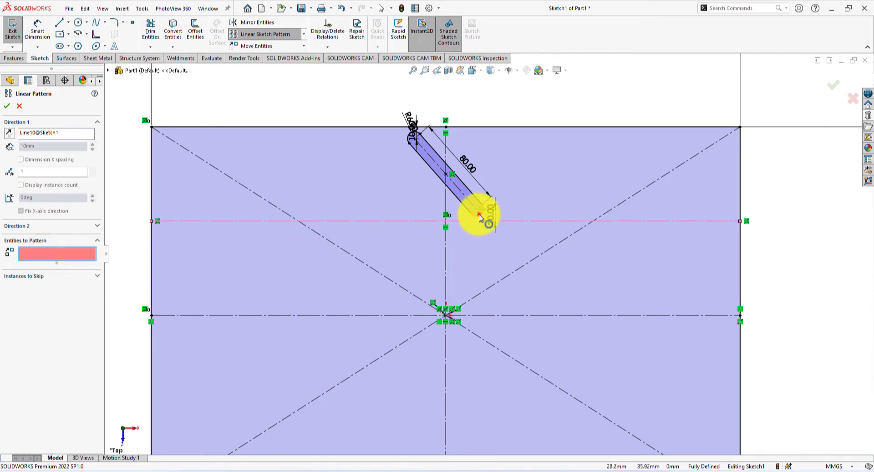
pyautogui.click(479, 218)
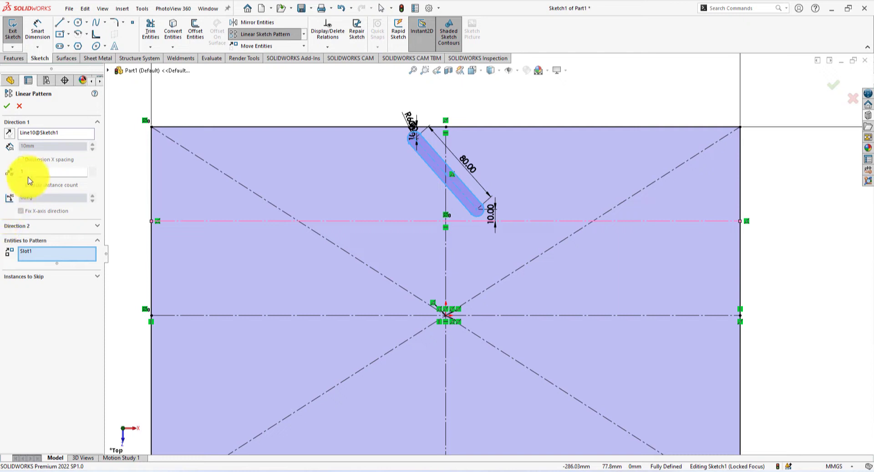
pyautogui.moveTo(70, 175); pyautogui.dragTo(1, 174)
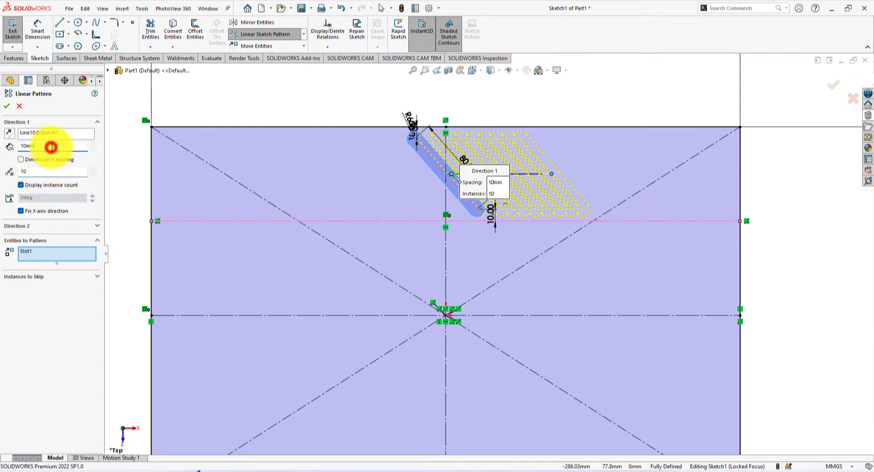
pyautogui.moveTo(52, 146); pyautogui.dragTo(1, 145)
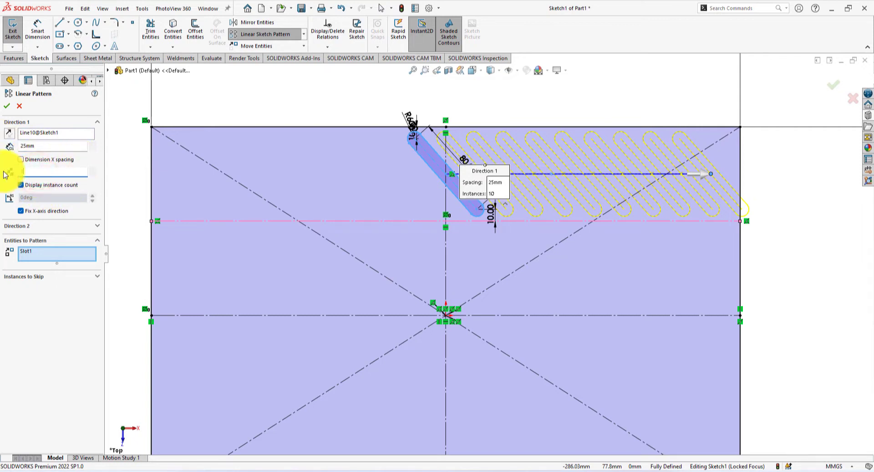
pyautogui.click(29, 188)
pyautogui.click(7, 107)
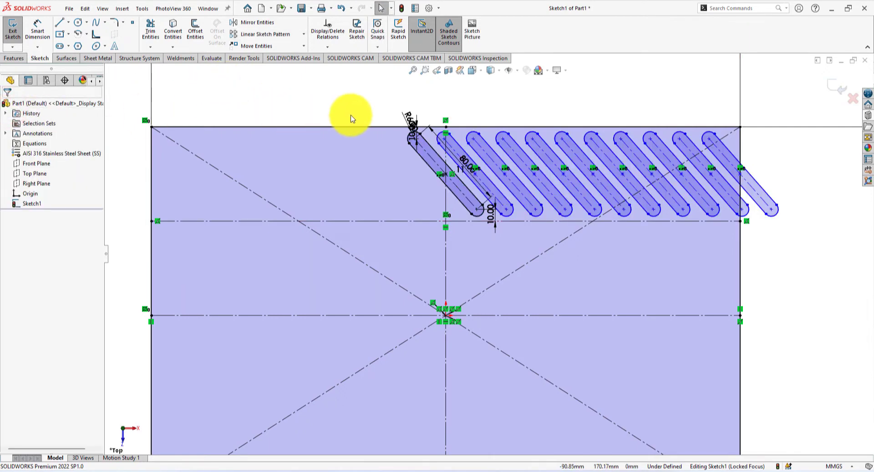
pyautogui.scroll(-1, 357, 116)
pyautogui.scroll(2, 847, 194)
pyautogui.scroll(-1, 746, 187)
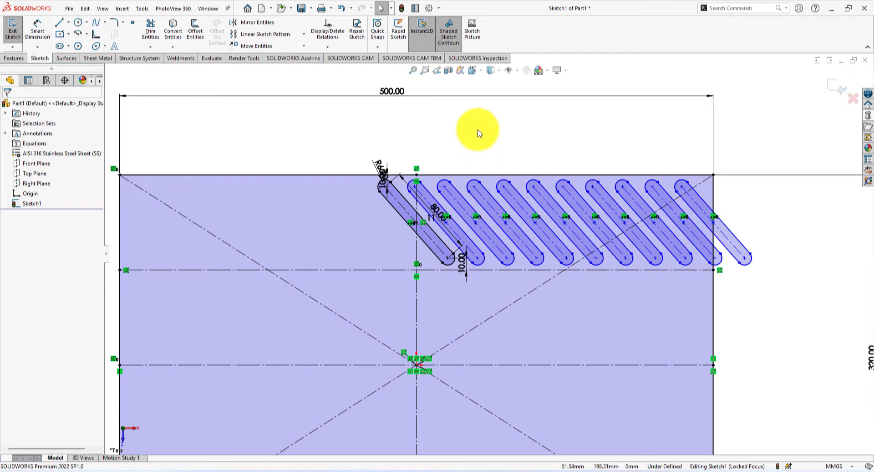
# Create a linear sketch pattern of the original slot toward the rectangle's left edge with 11 instances at 25 mm spacing
pyautogui.click(249, 36)
pyautogui.click(57, 253)
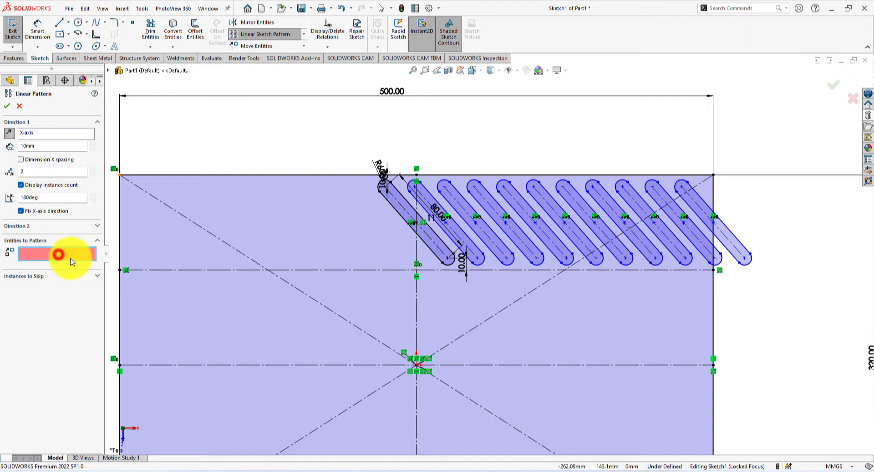
pyautogui.click(432, 255)
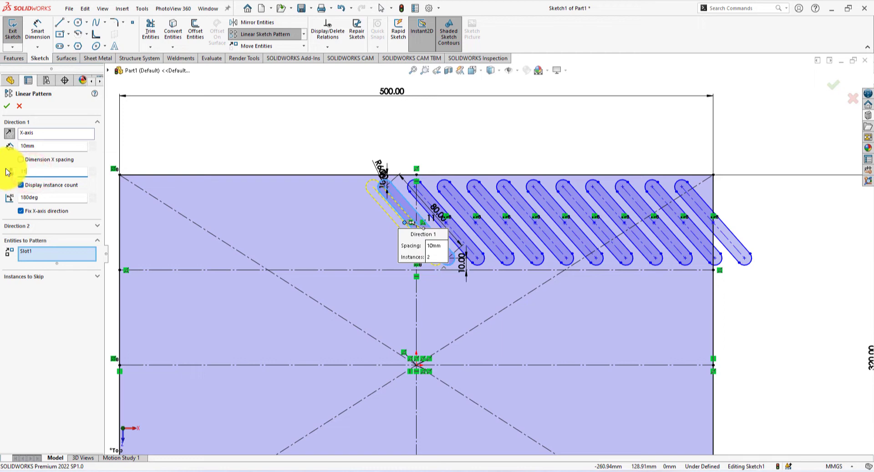
pyautogui.moveTo(46, 145); pyautogui.dragTo(6, 145)
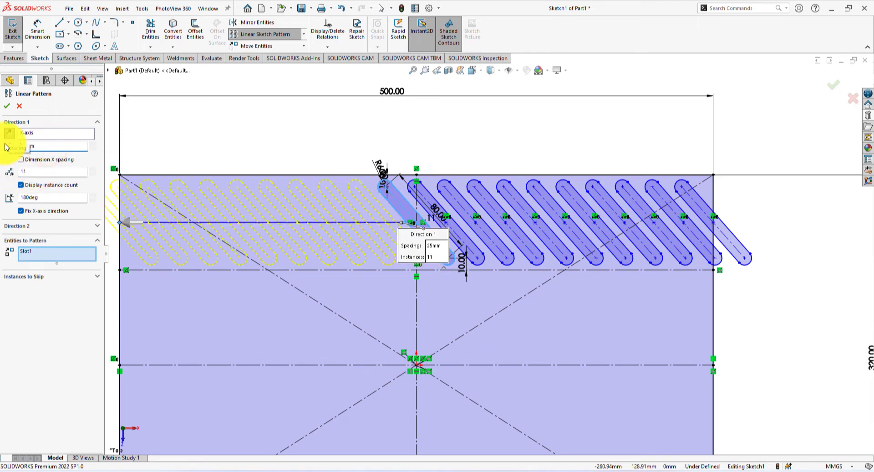
pyautogui.scroll(2, 237, 259)
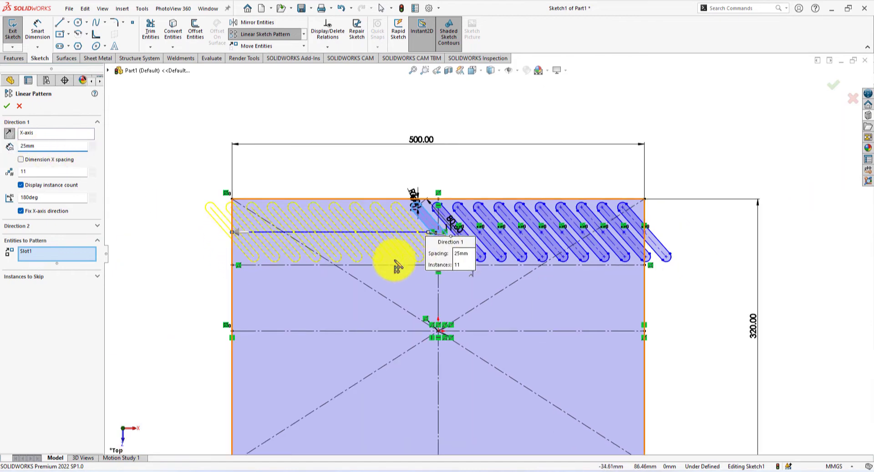
pyautogui.click(7, 106)
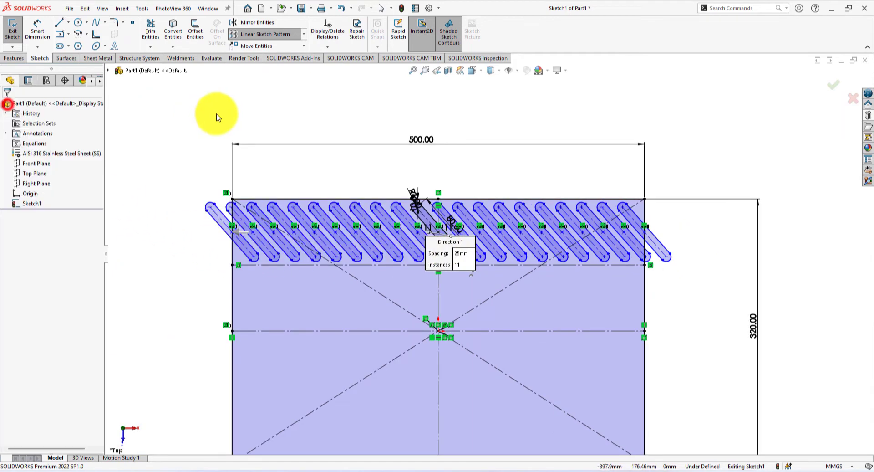
pyautogui.click(394, 113)
# Sketch a vertical line just inside the rectangle's right edge, from the top edge down to the upper horizontal construction line
pyautogui.scroll(-2, 410, 296)
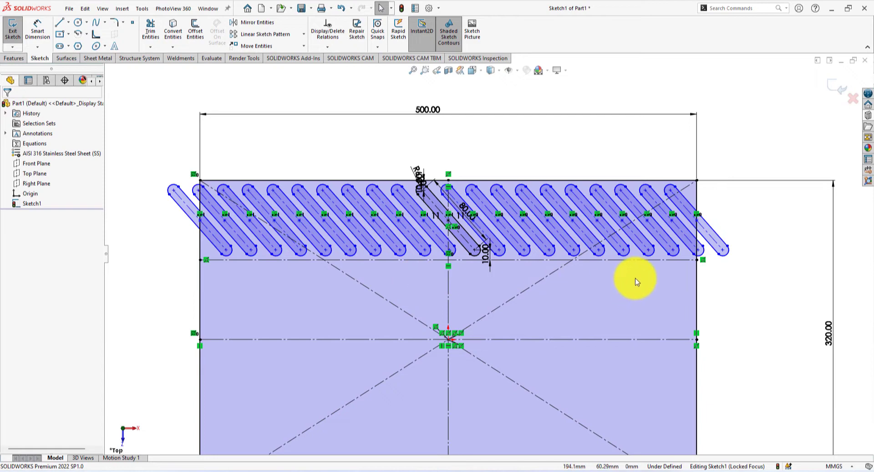
pyautogui.scroll(-2, 636, 282)
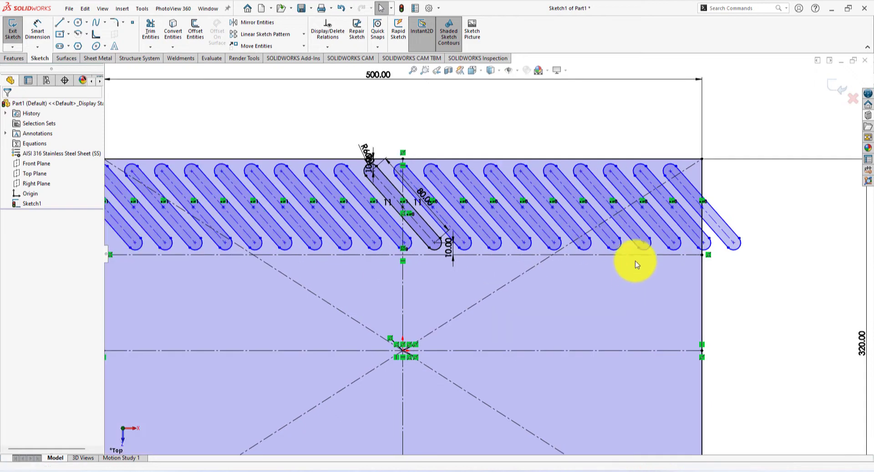
pyautogui.click(59, 23)
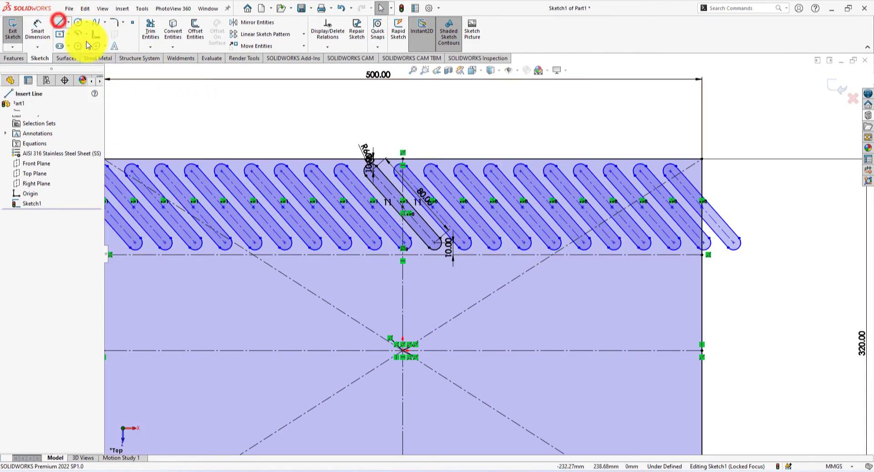
pyautogui.click(689, 159)
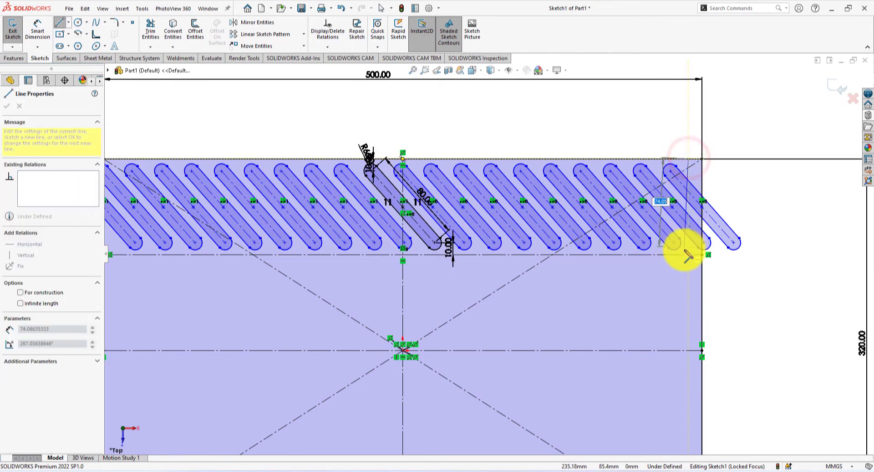
pyautogui.click(688, 260)
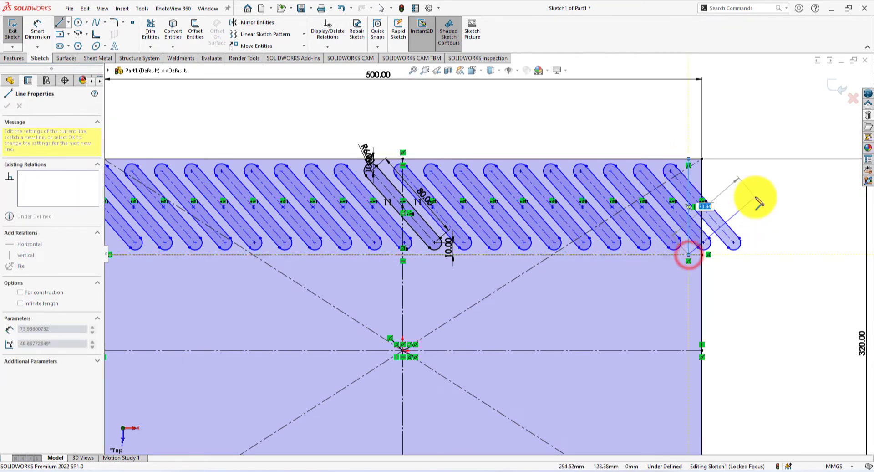
pyautogui.rightClick(728, 191)
pyautogui.click(776, 207)
# Dimension the new vertical line 10 mm from the rectangle's right edge
pyautogui.scroll(-2, 775, 208)
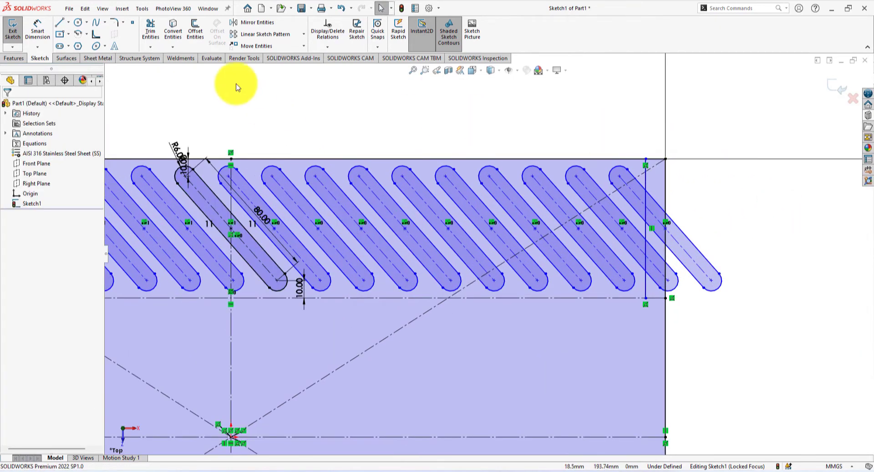
pyautogui.click(40, 23)
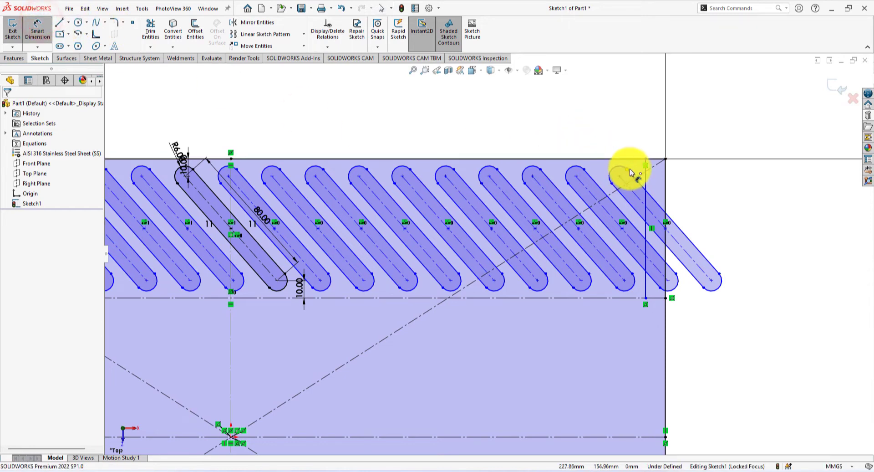
pyautogui.click(646, 182)
pyautogui.click(664, 180)
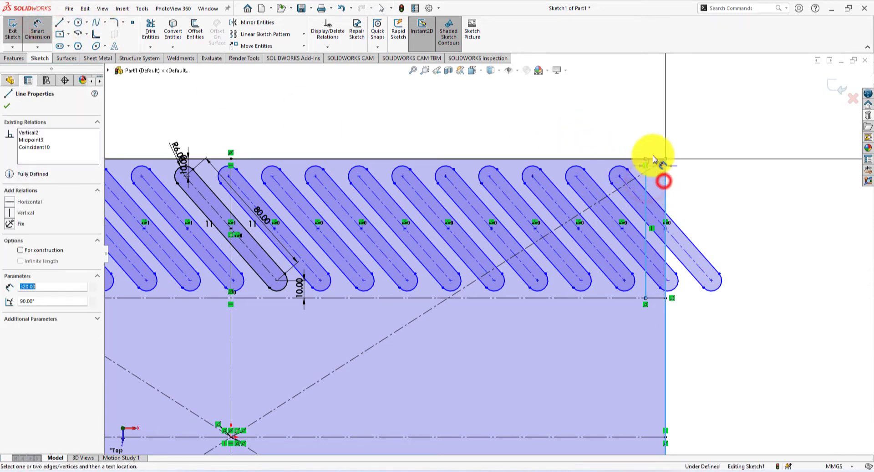
pyautogui.click(654, 125)
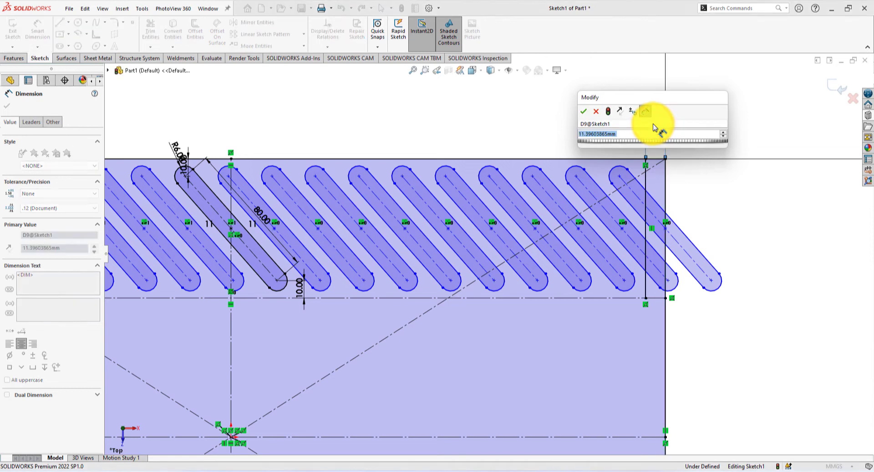
pyautogui.write('10')
pyautogui.press('Return')
# Sketch an 80 mm vertical line just inside the rectangle's left edge, from the top edge down to the upper horizontal construction line
pyautogui.scroll(3, 459, 207)
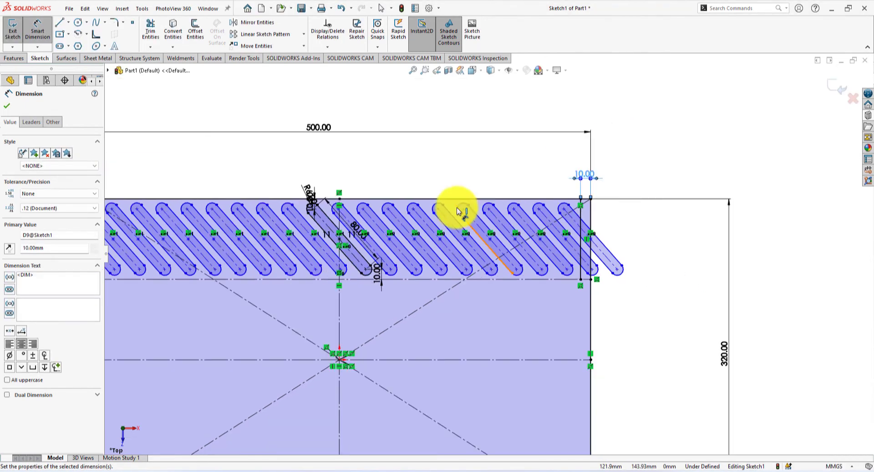
pyautogui.scroll(3, 228, 234)
pyautogui.scroll(-4, 249, 234)
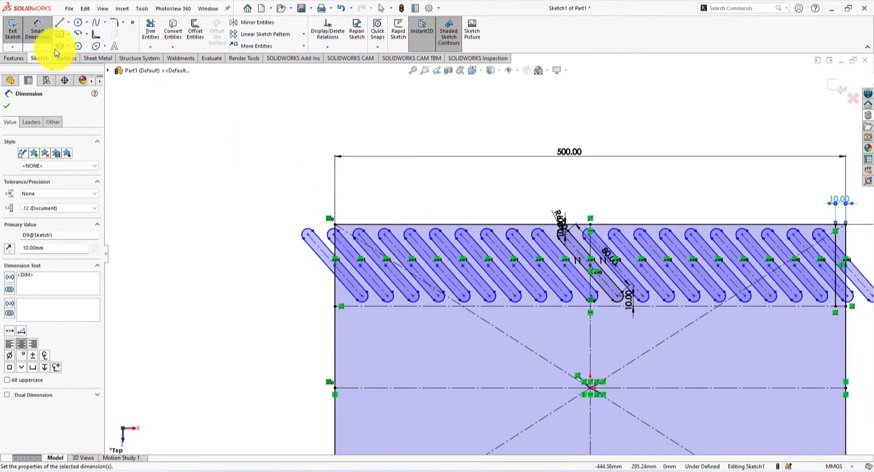
pyautogui.click(55, 24)
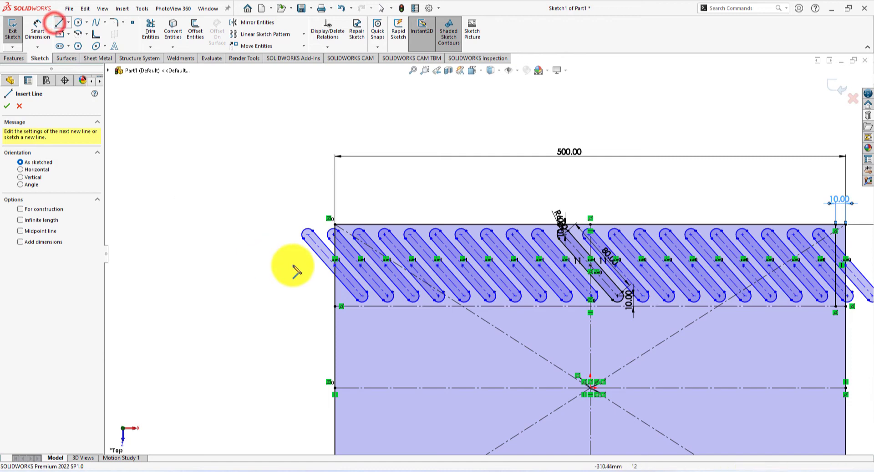
pyautogui.click(350, 227)
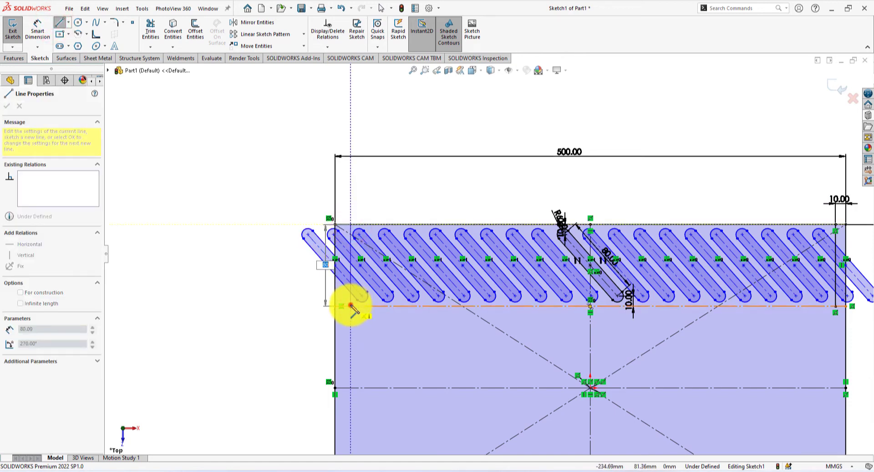
pyautogui.click(351, 305)
pyautogui.rightClick(275, 263)
pyautogui.click(293, 274)
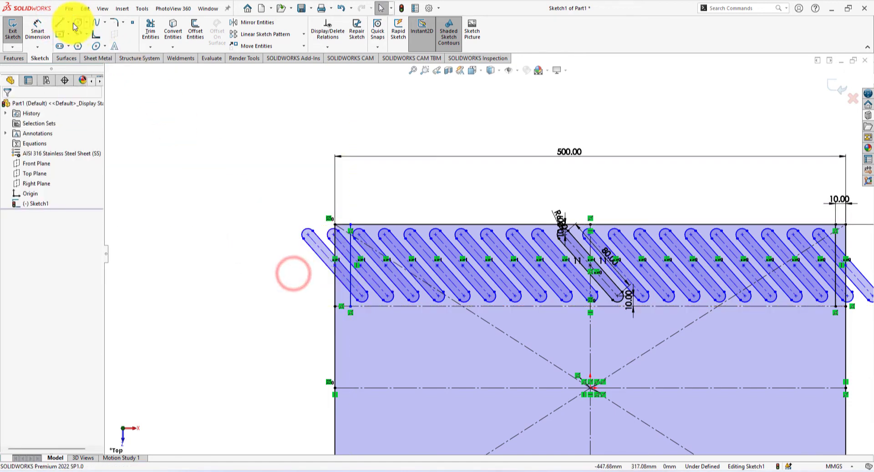
# Dimension the left vertical line 10 mm from the rectangle's left edge
pyautogui.click(38, 25)
pyautogui.scroll(-3, 342, 301)
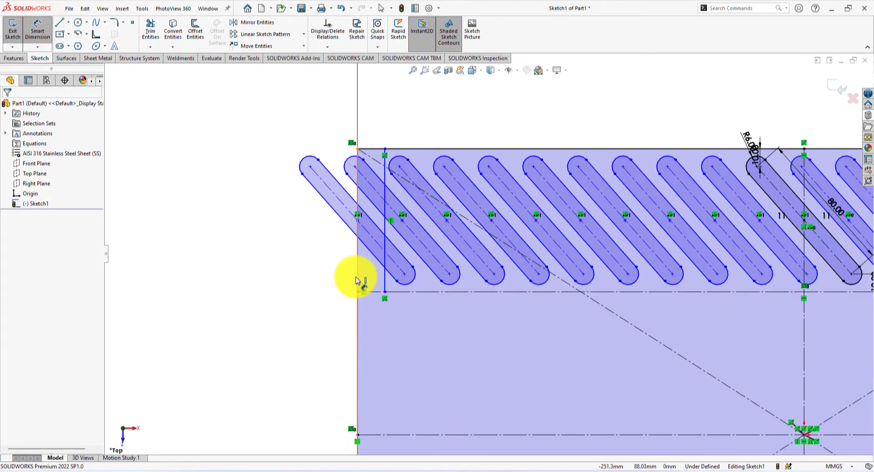
pyautogui.click(357, 275)
pyautogui.click(385, 277)
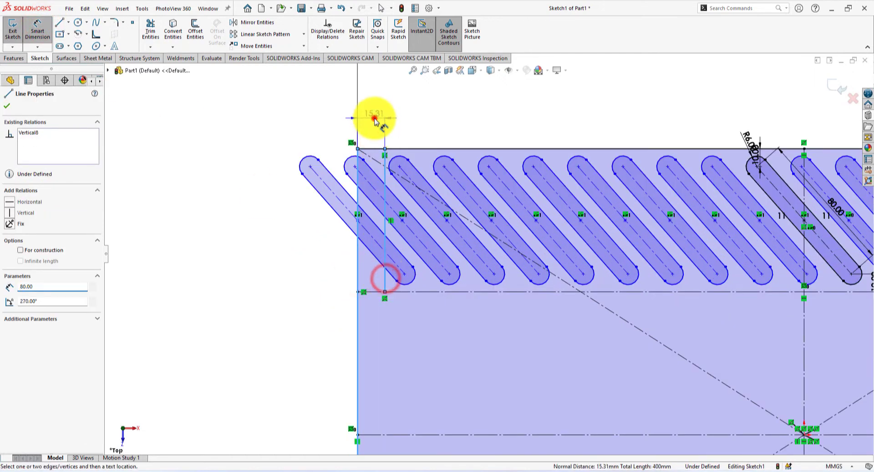
pyautogui.click(374, 119)
pyautogui.write('10')
pyautogui.press('Return')
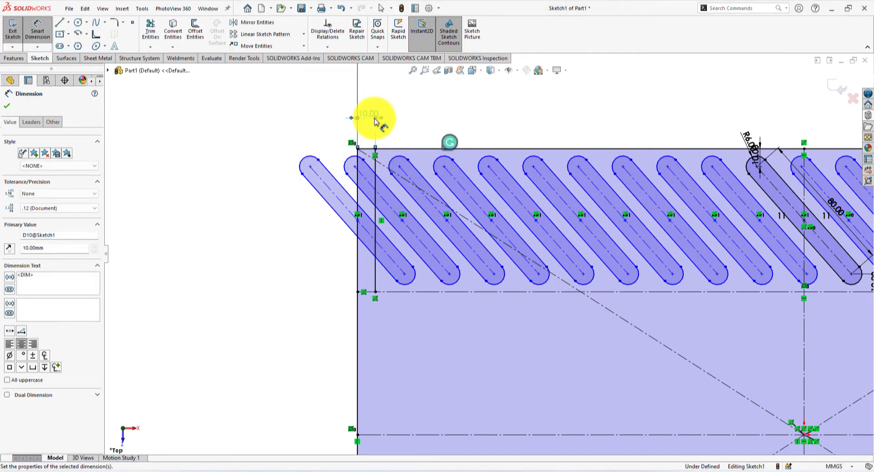
# Power trim all slot geometry lying outside the left vertical line, accepting the loss of the slot entities
pyautogui.click(151, 29)
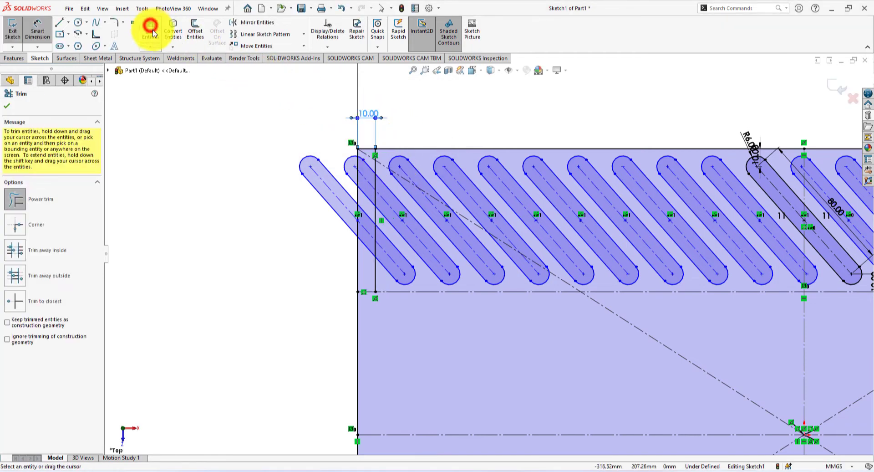
pyautogui.scroll(-2, 349, 273)
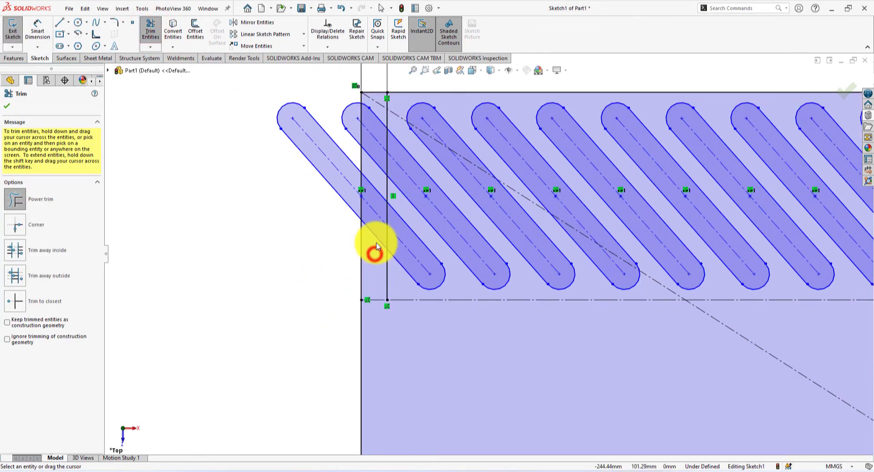
pyautogui.click(377, 247)
pyautogui.click(377, 239)
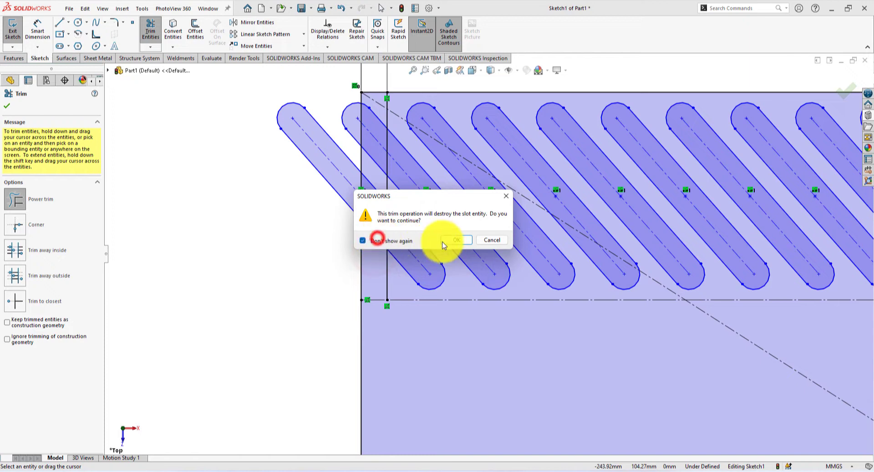
pyautogui.click(444, 241)
pyautogui.moveTo(376, 228); pyautogui.dragTo(379, 132)
pyautogui.moveTo(335, 232)
pyautogui.mouseDown()
pyautogui.moveTo(349, 114)
pyautogui.moveTo(335, 94)
pyautogui.moveTo(287, 125)
pyautogui.mouseUp()
pyautogui.scroll(-4, 377, 114)
pyautogui.scroll(-3, 433, 158)
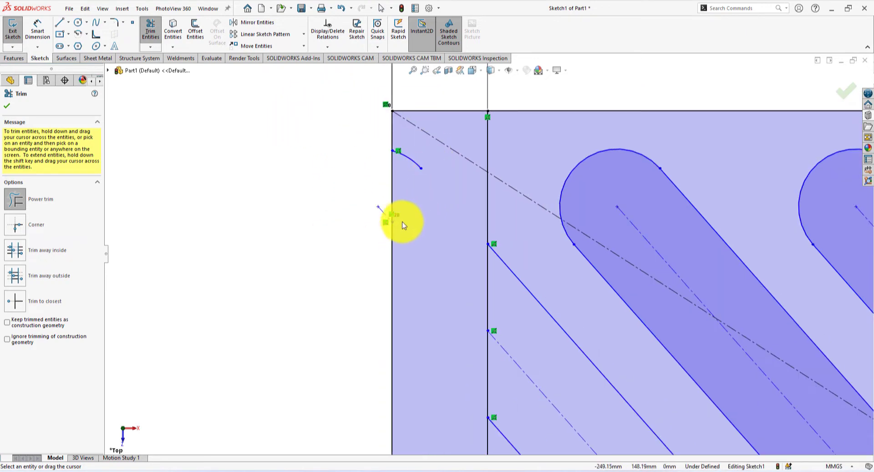
pyautogui.moveTo(412, 208); pyautogui.dragTo(412, 148)
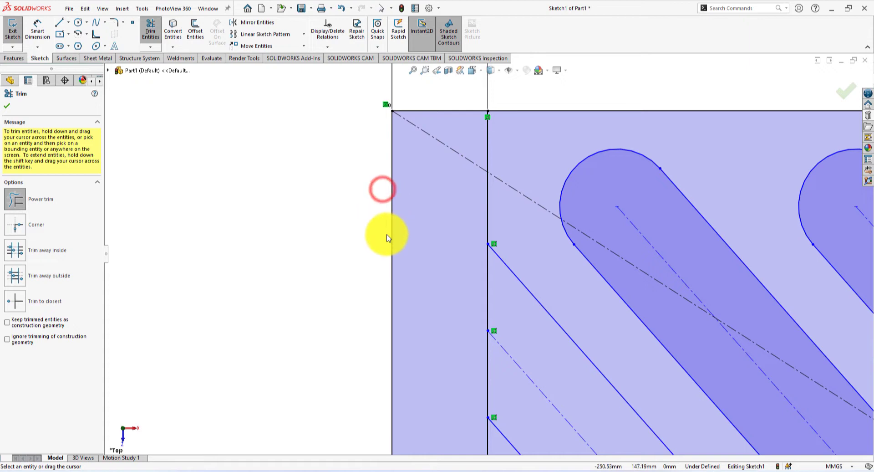
# Trim the left vertical line outside and between the two cut slots, keeping only the segments that close their ends
pyautogui.scroll(6, 504, 312)
pyautogui.scroll(5, 592, 368)
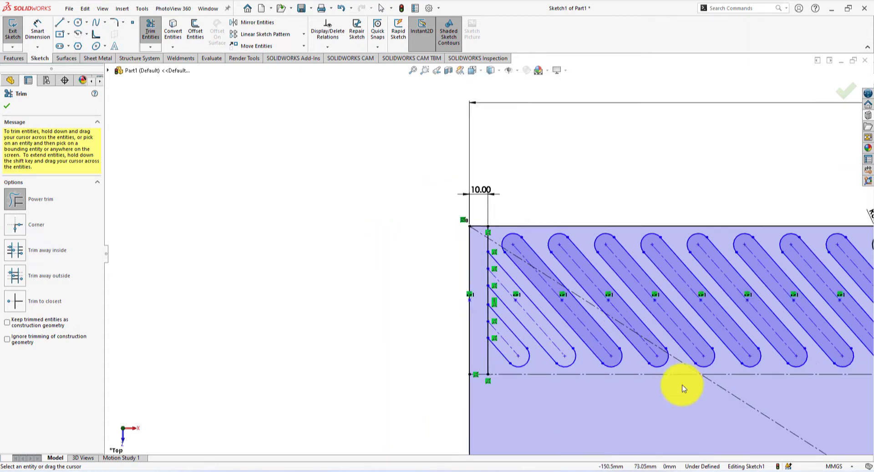
pyautogui.scroll(-2, 511, 302)
pyautogui.scroll(-4, 345, 213)
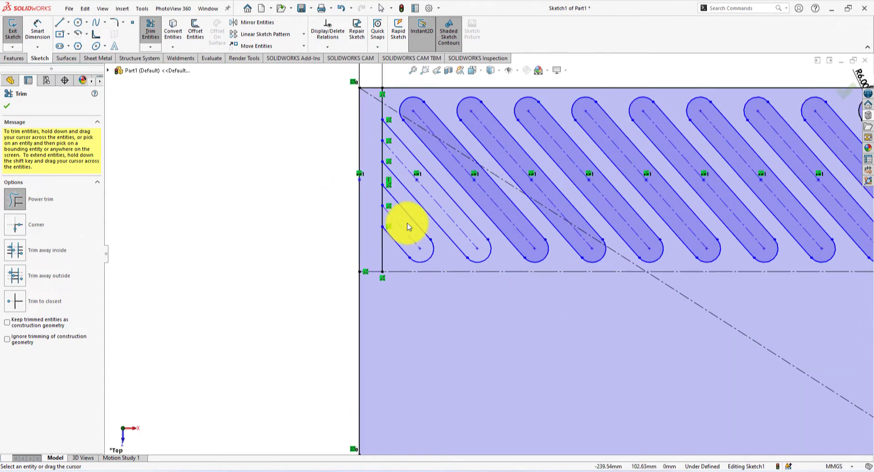
pyautogui.moveTo(387, 261)
pyautogui.mouseDown()
pyautogui.moveTo(413, 191)
pyautogui.moveTo(380, 164)
pyautogui.moveTo(400, 148)
pyautogui.mouseUp()
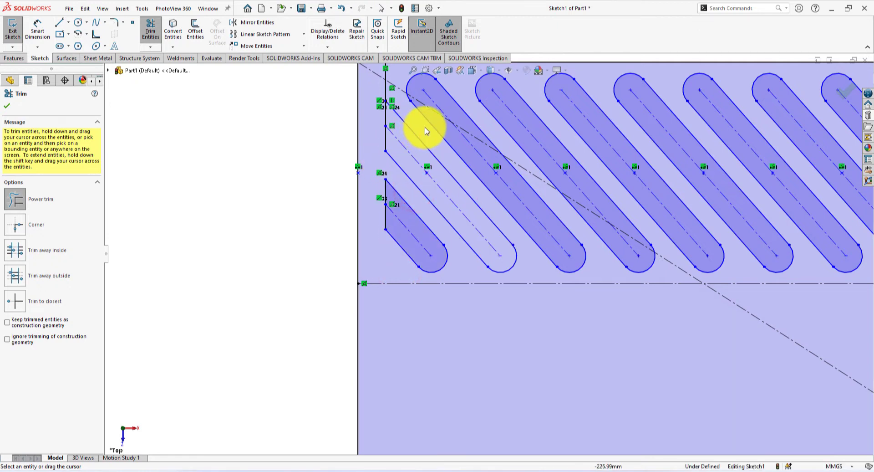
pyautogui.scroll(2, 426, 130)
pyautogui.scroll(-3, 424, 105)
pyautogui.moveTo(420, 177); pyautogui.dragTo(399, 168)
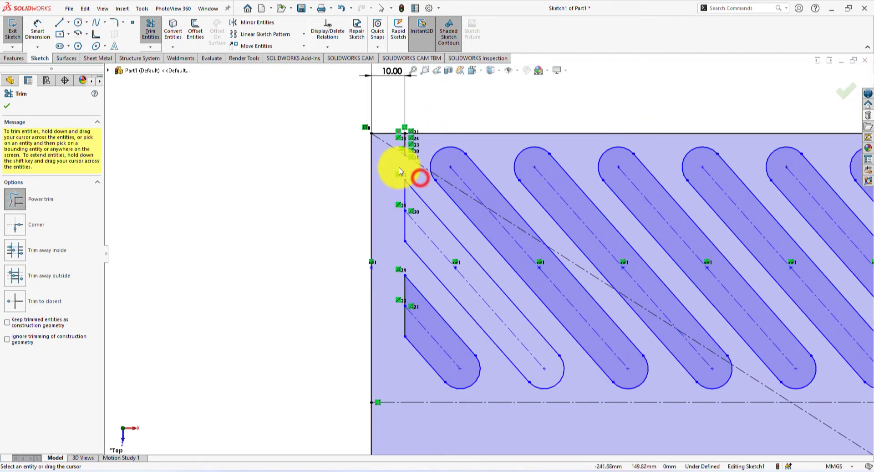
pyautogui.moveTo(431, 142); pyautogui.dragTo(402, 145)
# Power trim all slot lines, arcs and centrelines lying outside the vertical line near the rectangle's right edge
pyautogui.scroll(3, 643, 225)
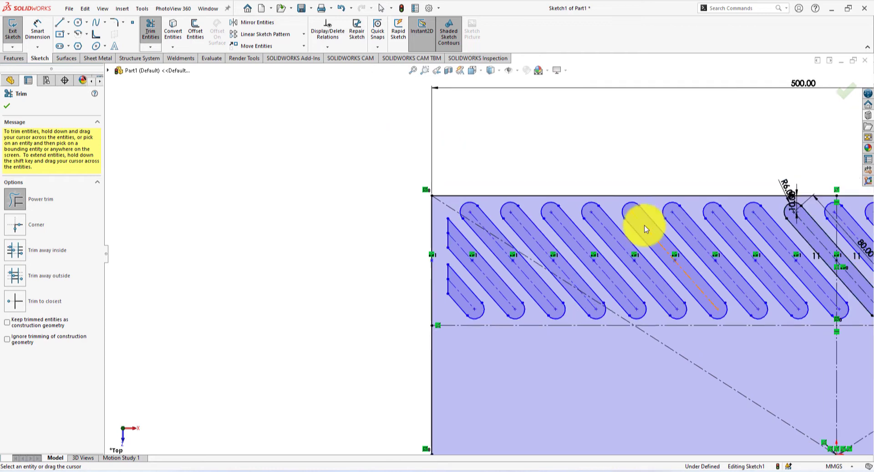
pyautogui.scroll(5, 707, 248)
pyautogui.scroll(-5, 646, 267)
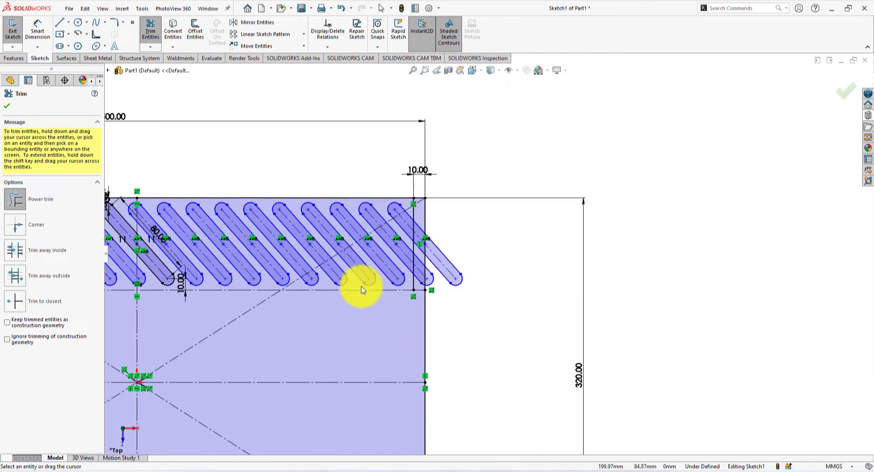
pyautogui.scroll(-4, 383, 278)
pyautogui.moveTo(478, 308); pyautogui.dragTo(485, 122)
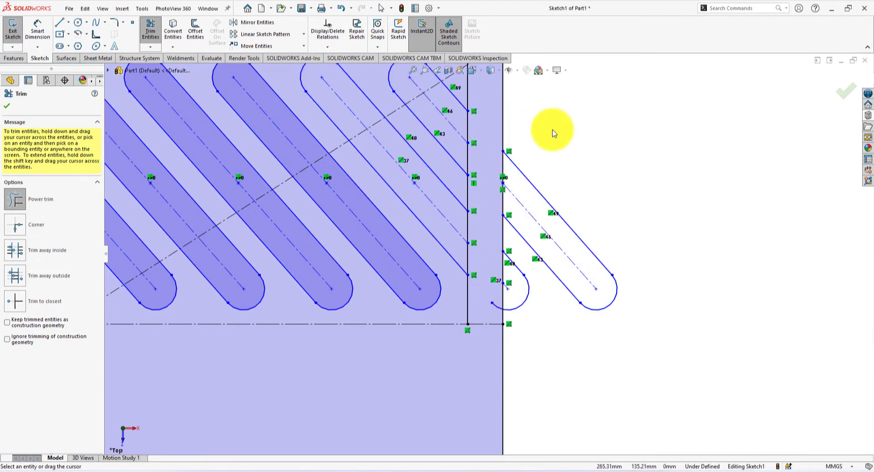
pyautogui.moveTo(545, 137)
pyautogui.mouseDown()
pyautogui.moveTo(517, 283)
pyautogui.moveTo(522, 326)
pyautogui.mouseUp()
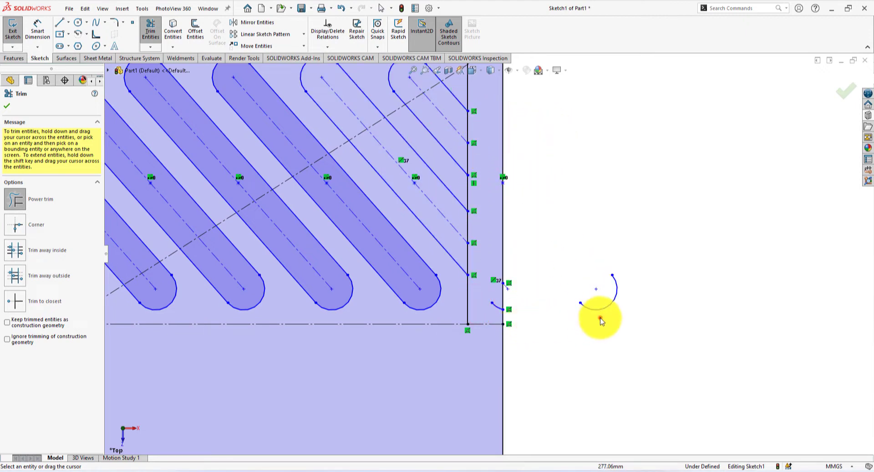
pyautogui.moveTo(599, 318); pyautogui.dragTo(610, 279)
pyautogui.scroll(-5, 514, 304)
pyautogui.scroll(-1, 476, 309)
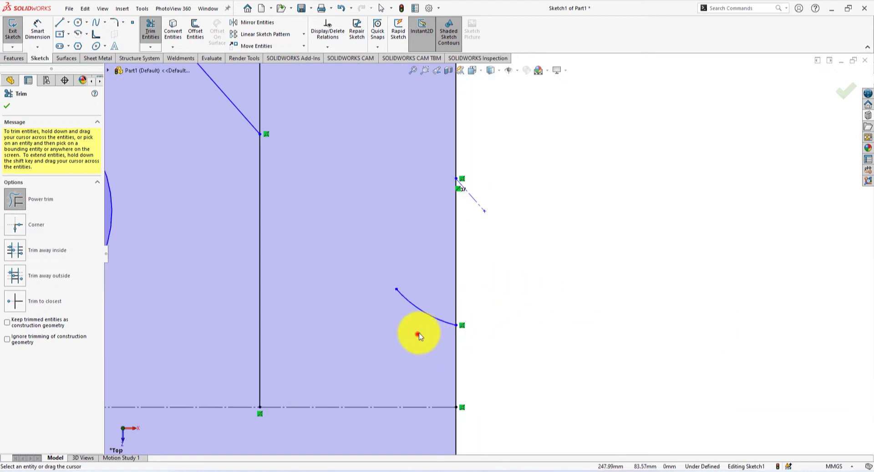
pyautogui.moveTo(416, 333); pyautogui.dragTo(439, 259)
pyautogui.moveTo(478, 182); pyautogui.dragTo(472, 223)
pyautogui.scroll(5, 474, 223)
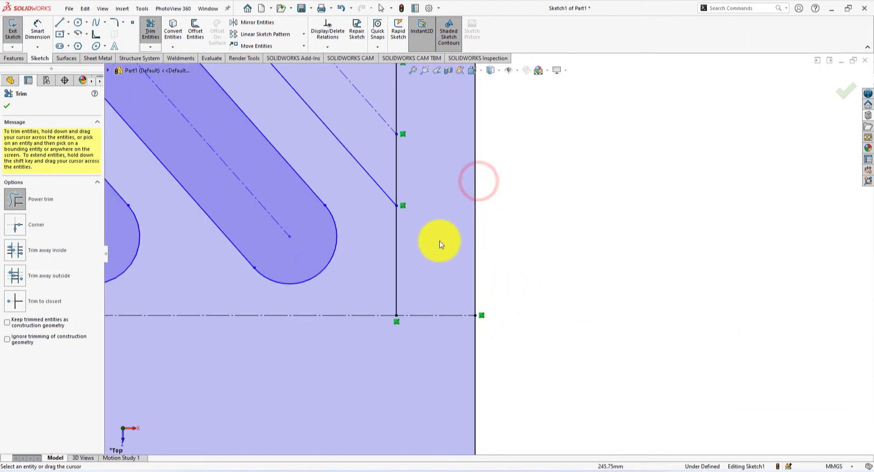
# Trim the right vertical line outside and between the two cut slots, keeping only the segments that close their ends
pyautogui.scroll(-2, 460, 226)
pyautogui.moveTo(473, 279)
pyautogui.mouseDown()
pyautogui.moveTo(491, 297)
pyautogui.moveTo(501, 236)
pyautogui.moveTo(476, 205)
pyautogui.moveTo(499, 220)
pyautogui.moveTo(500, 144)
pyautogui.moveTo(486, 120)
pyautogui.moveTo(499, 140)
pyautogui.mouseUp()
pyautogui.scroll(-4, 496, 112)
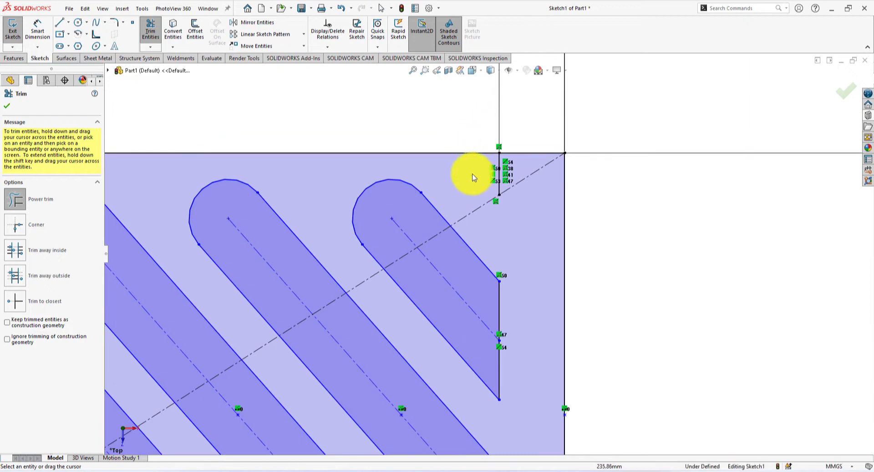
pyautogui.moveTo(472, 174); pyautogui.dragTo(509, 173)
pyautogui.scroll(5, 509, 176)
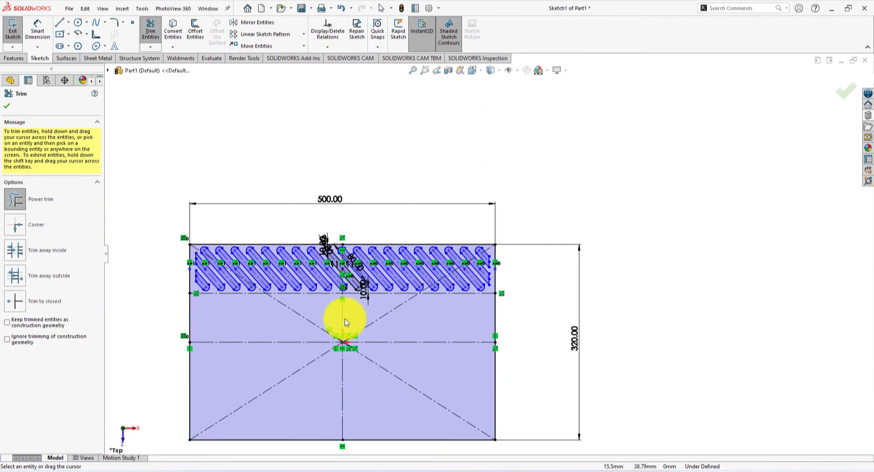
pyautogui.scroll(-3, 246, 290)
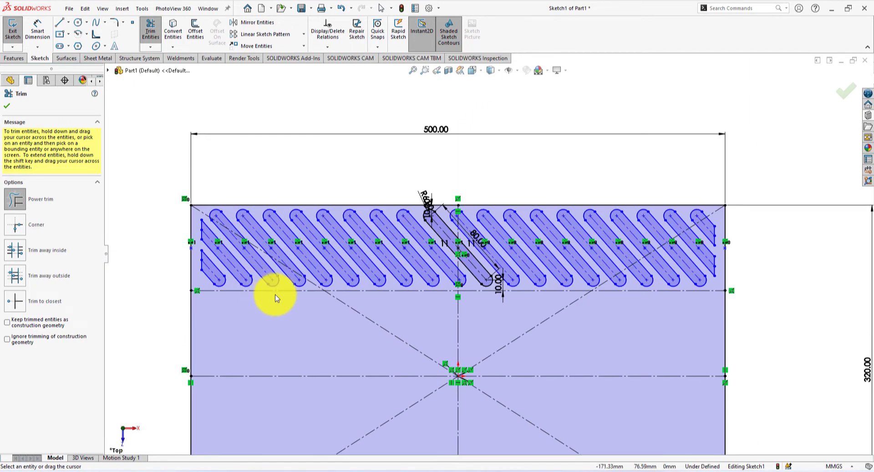
pyautogui.click(8, 106)
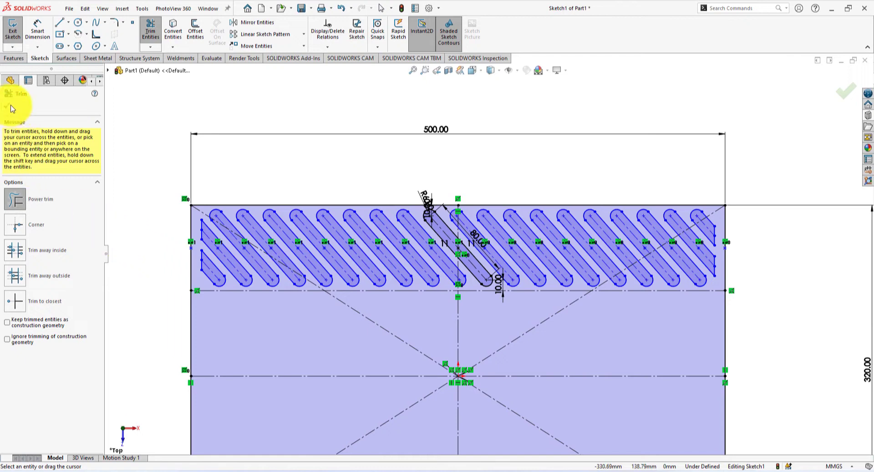
# Mirror the whole upper row of slots about the upper horizontal construction line, keeping the originals
pyautogui.scroll(4, 455, 246)
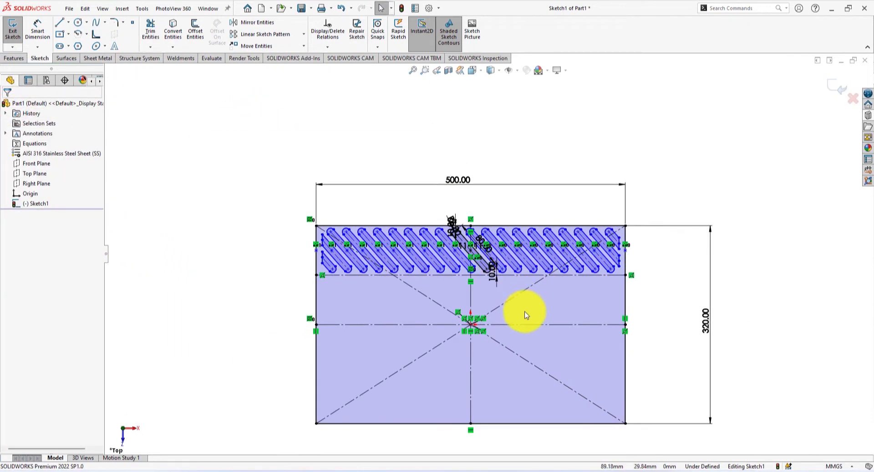
pyautogui.scroll(-2, 526, 315)
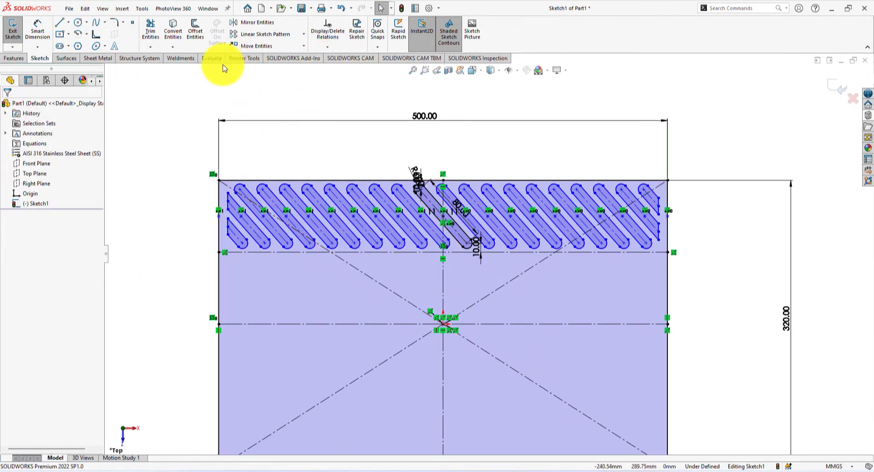
pyautogui.click(252, 22)
pyautogui.scroll(-2, 530, 207)
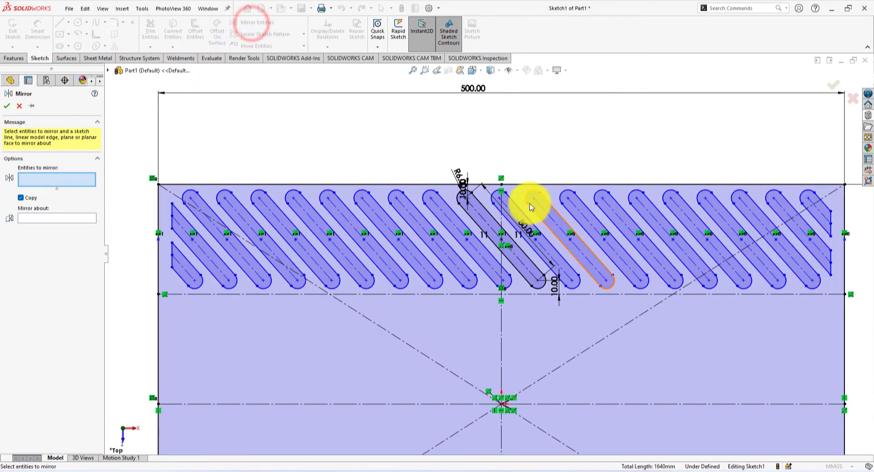
pyautogui.click(530, 207)
pyautogui.click(35, 219)
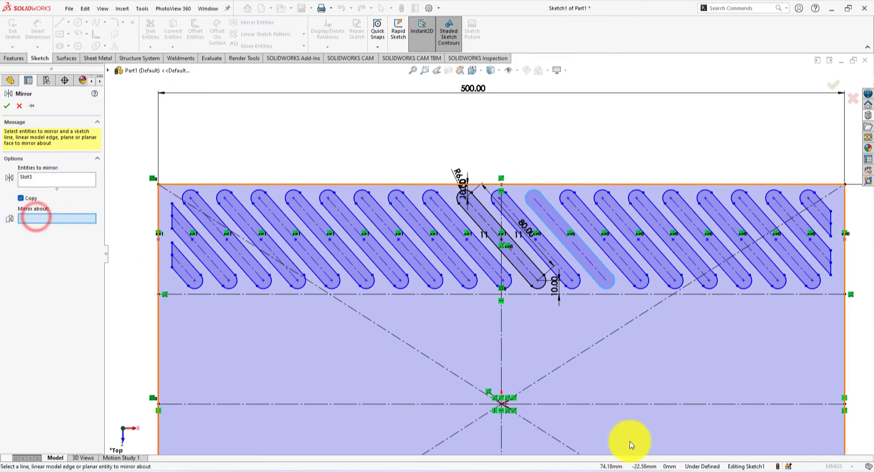
pyautogui.click(650, 295)
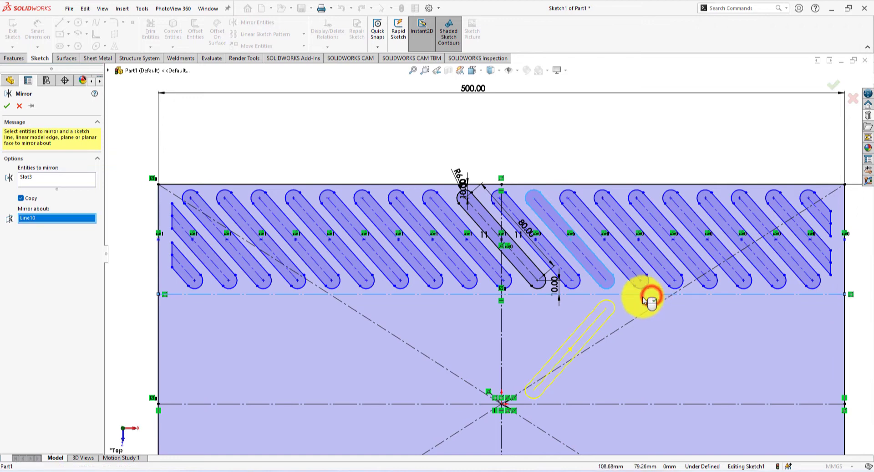
pyautogui.click(564, 269)
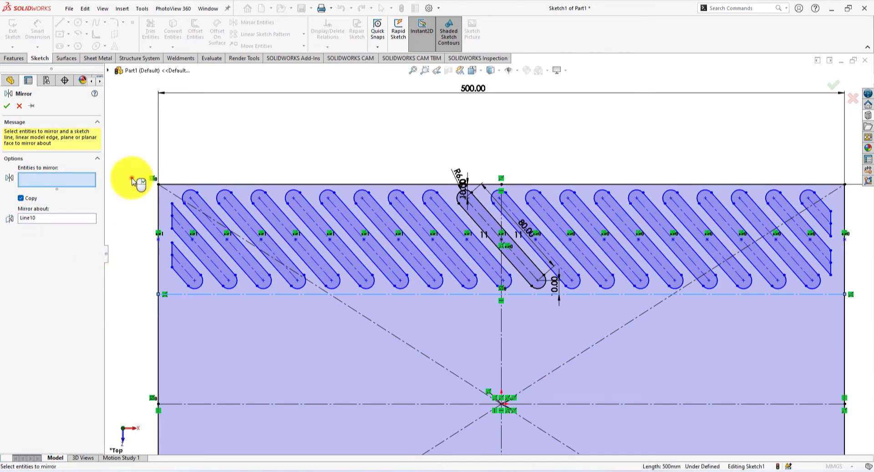
pyautogui.moveTo(132, 178)
pyautogui.mouseDown()
pyautogui.moveTo(234, 230)
pyautogui.moveTo(616, 289)
pyautogui.moveTo(851, 295)
pyautogui.mouseUp()
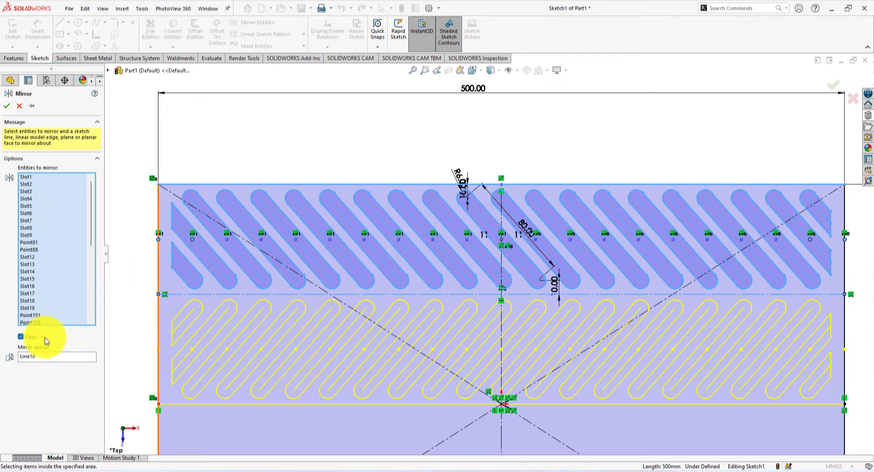
pyautogui.click(7, 106)
pyautogui.press('f')
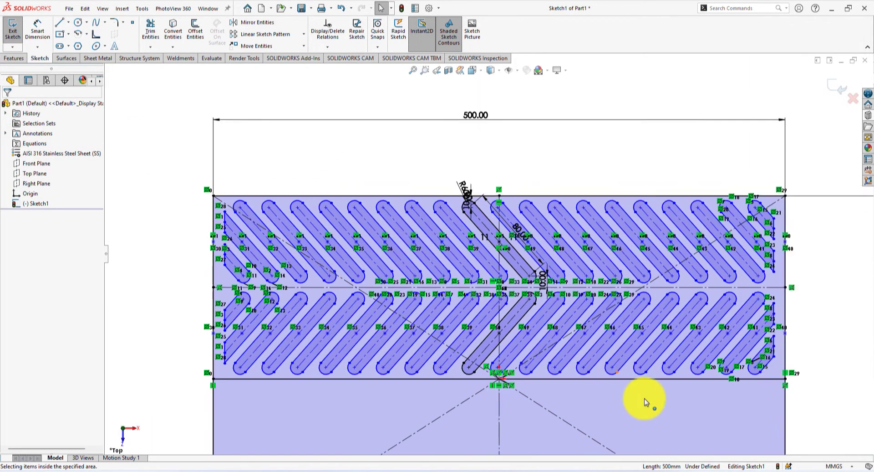
# Mirror both slot rows about the horizontal line through the origin to fill the lower half of the rectangle
pyautogui.scroll(2, 645, 402)
pyautogui.scroll(2, 578, 430)
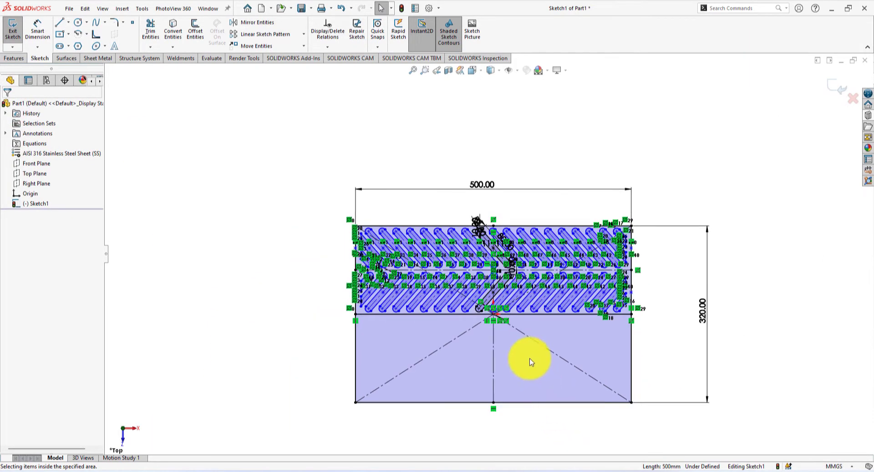
pyautogui.scroll(-2, 530, 355)
pyautogui.scroll(-1, 531, 335)
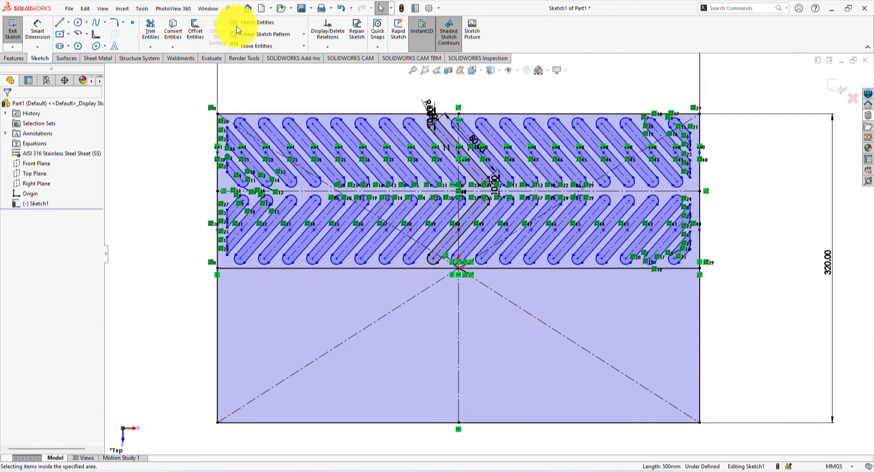
pyautogui.click(256, 22)
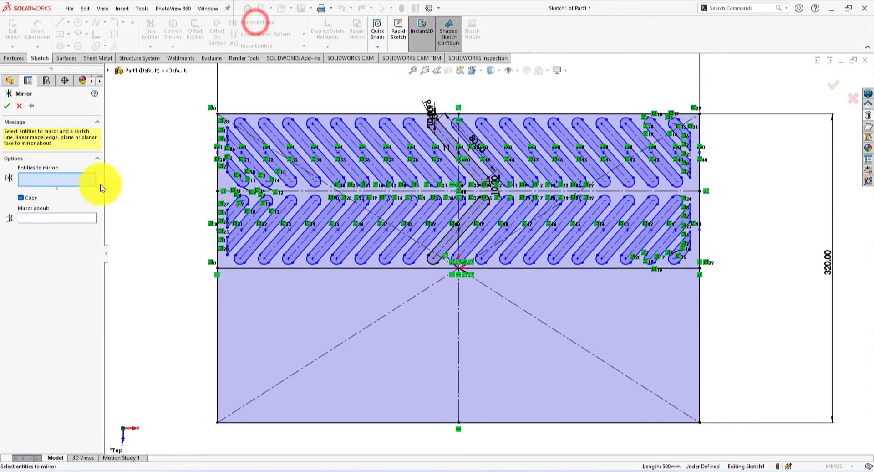
pyautogui.click(57, 219)
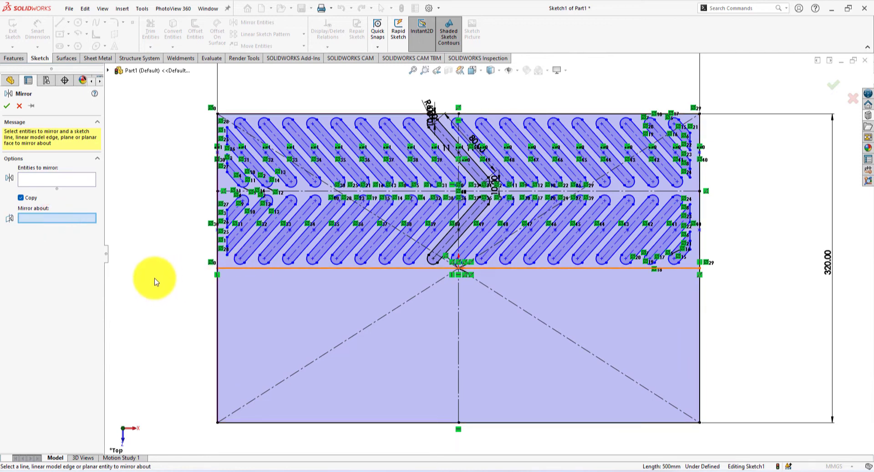
pyautogui.click(247, 268)
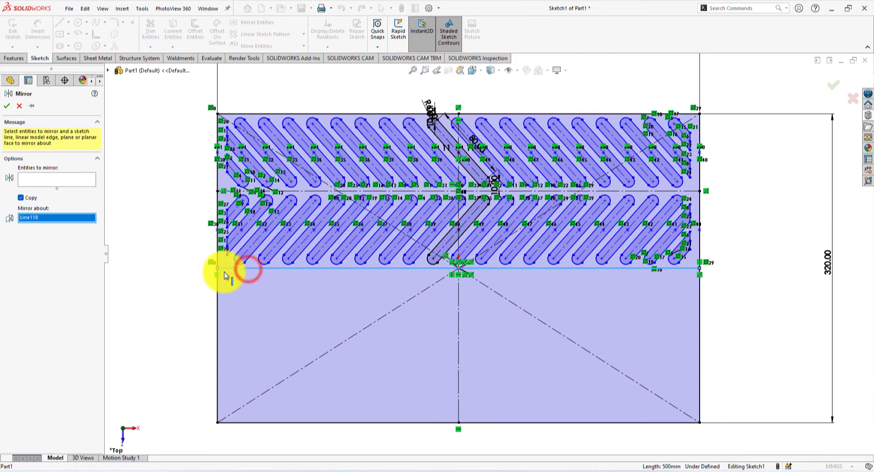
pyautogui.click(53, 182)
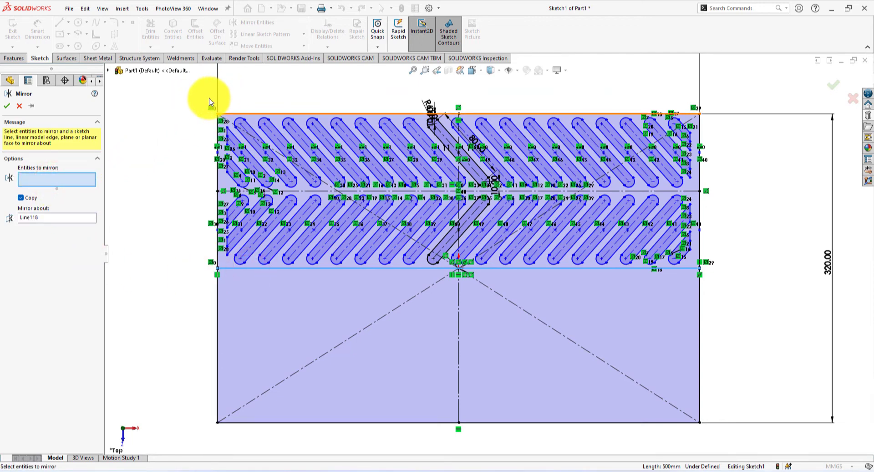
pyautogui.moveTo(204, 97)
pyautogui.mouseDown()
pyautogui.moveTo(312, 150)
pyautogui.moveTo(728, 269)
pyautogui.mouseUp()
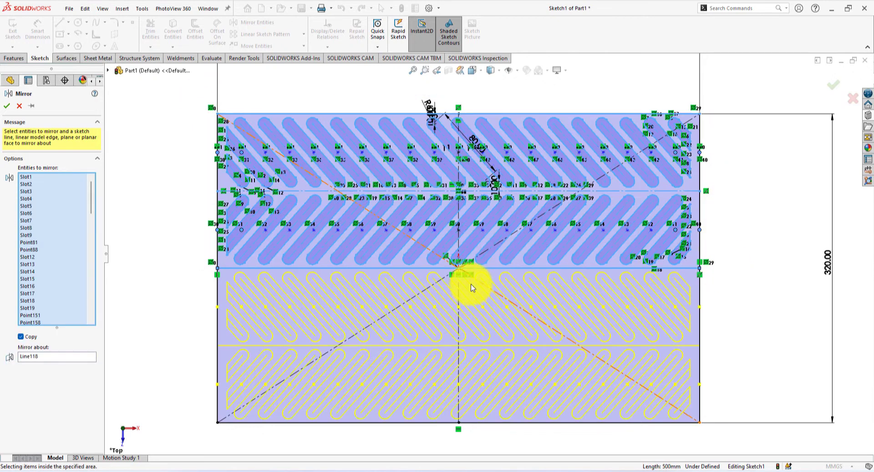
pyautogui.click(7, 106)
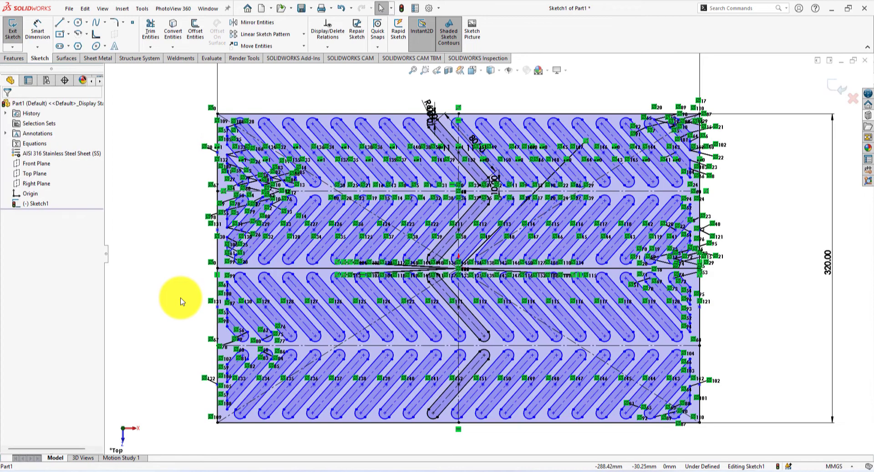
# Hide the sketch relation symbols in the graphics area
pyautogui.click(180, 299)
pyautogui.click(517, 70)
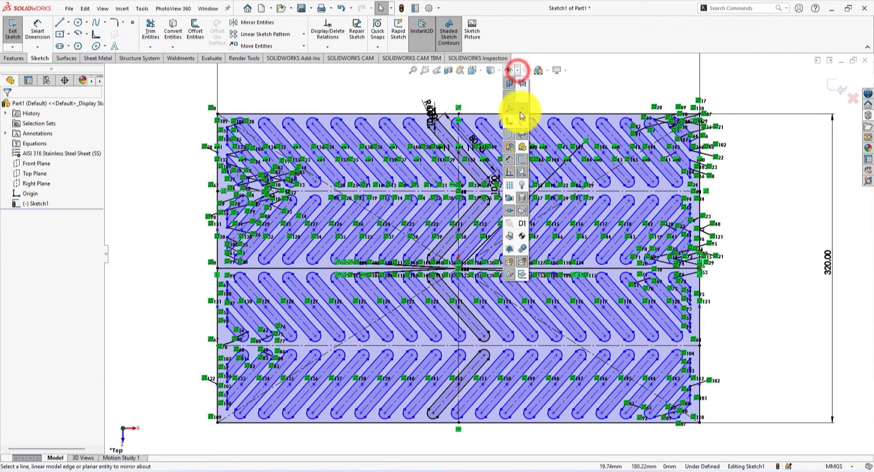
pyautogui.click(510, 177)
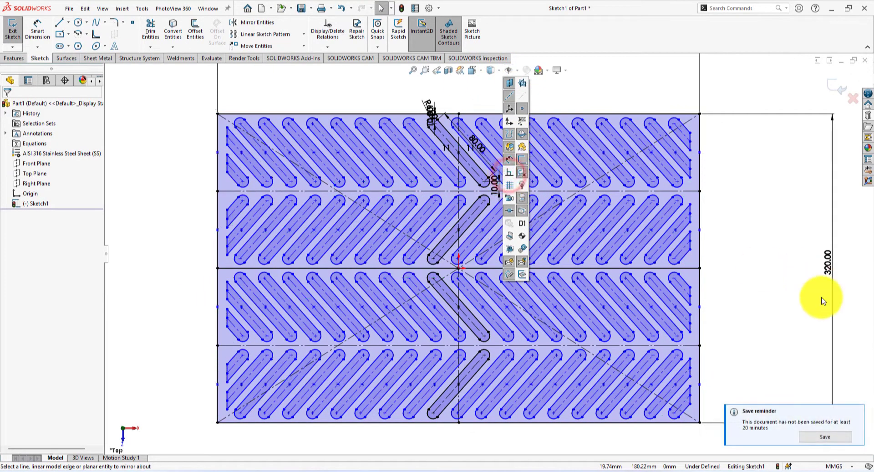
pyautogui.click(800, 297)
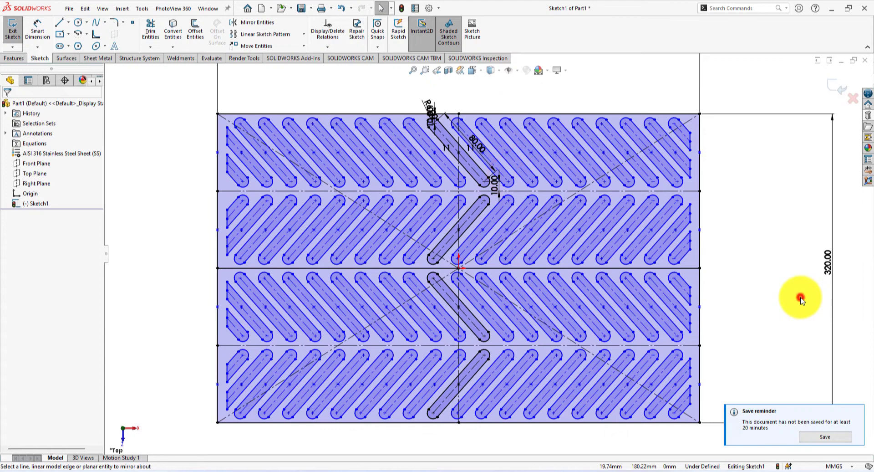
# Convert the solid horizontal line through the origin to construction geometry
pyautogui.click(583, 267)
pyautogui.click(632, 242)
pyautogui.click(151, 241)
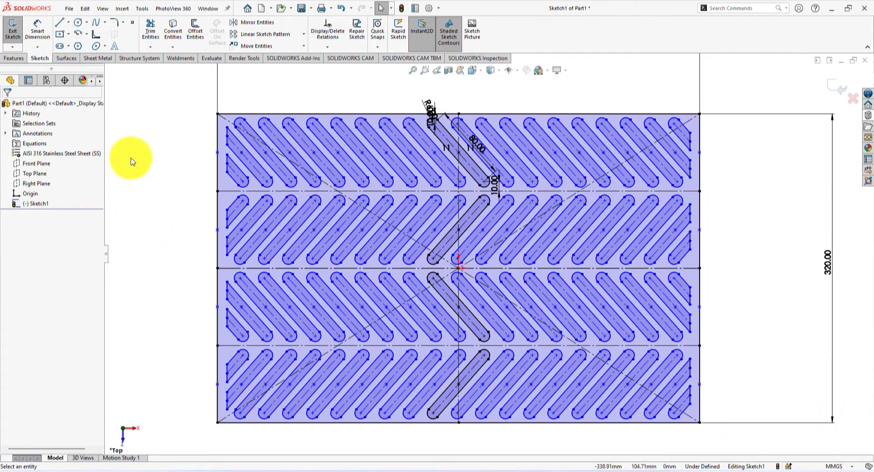
# Extrude the plate region around the slots as a blind boss 3 mm thick
pyautogui.click(17, 57)
pyautogui.click(23, 36)
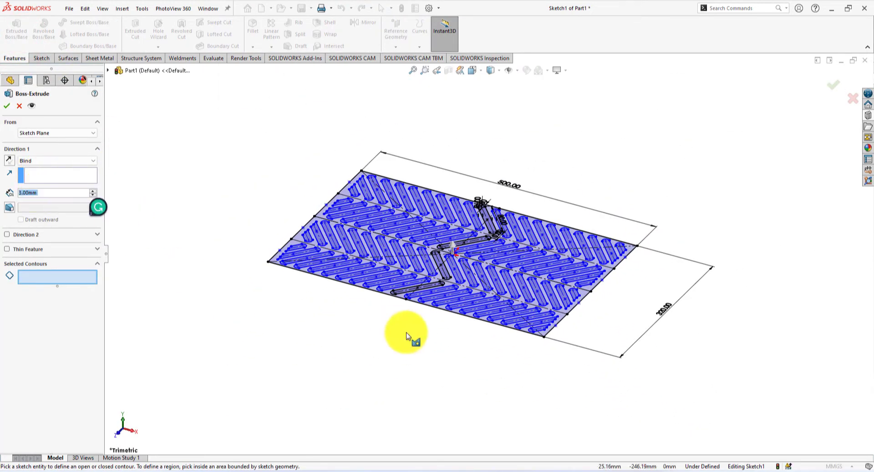
pyautogui.scroll(-5, 469, 328)
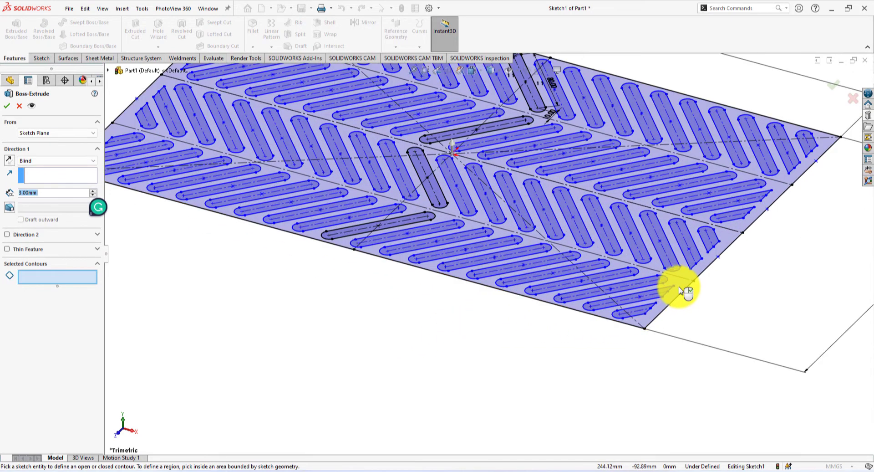
pyautogui.click(678, 288)
pyautogui.press('f')
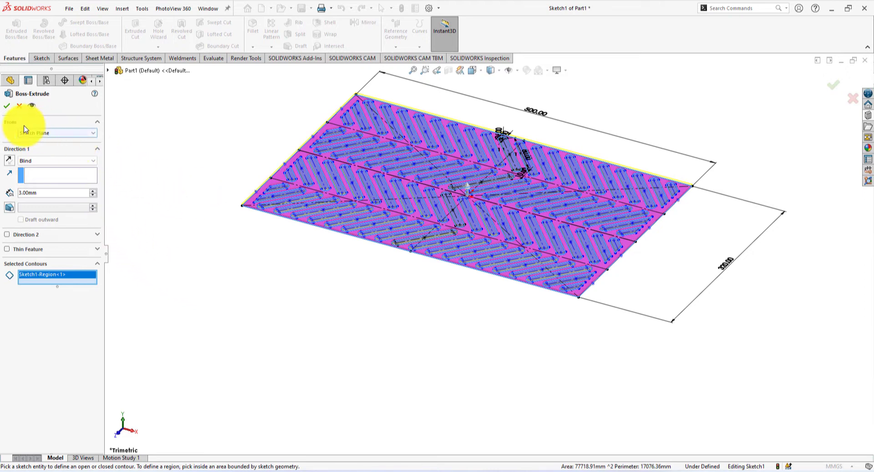
pyautogui.click(7, 106)
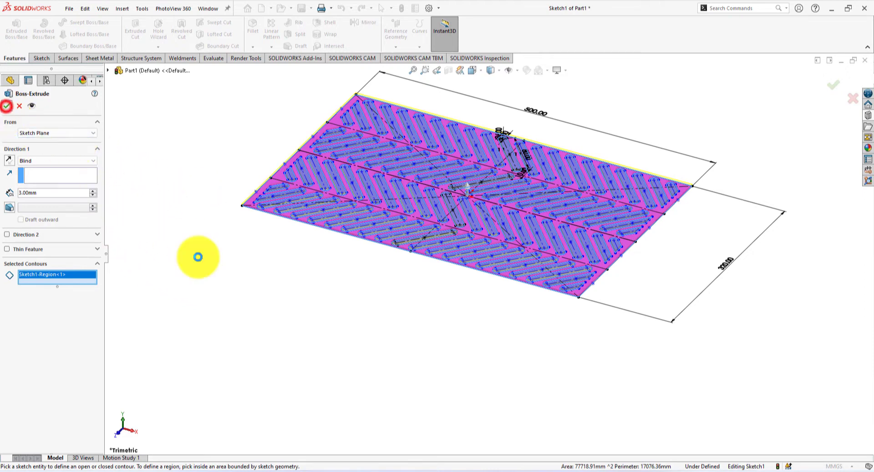
pyautogui.click(349, 295)
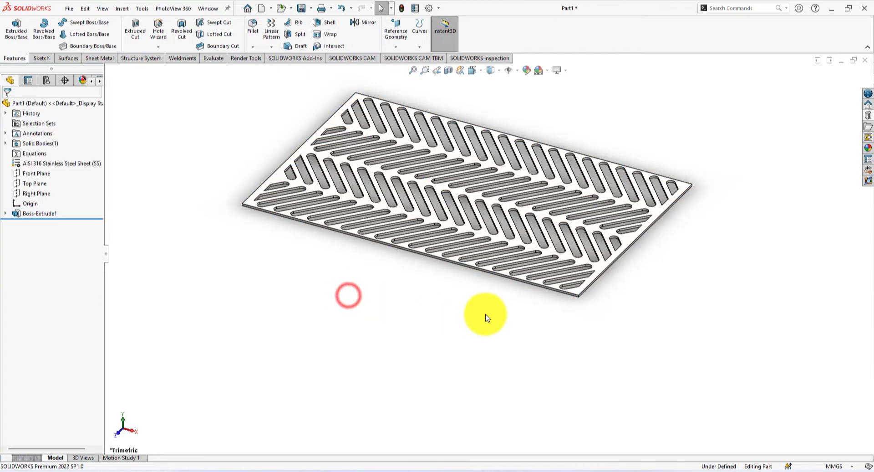
# Inspect the slotted plate up close from several zoom levels, ending in an isometric view
pyautogui.scroll(2, 490, 255)
pyautogui.scroll(-2, 523, 189)
pyautogui.scroll(-2, 219, 170)
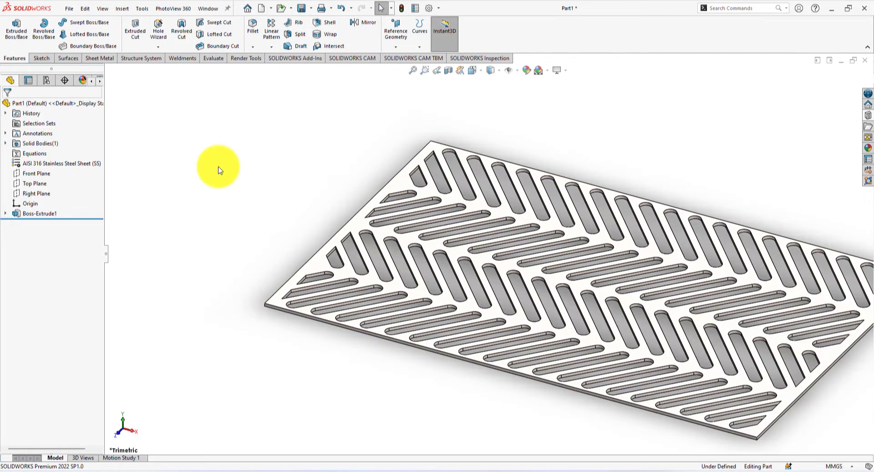
pyautogui.scroll(2, 354, 224)
pyautogui.scroll(-1, 688, 356)
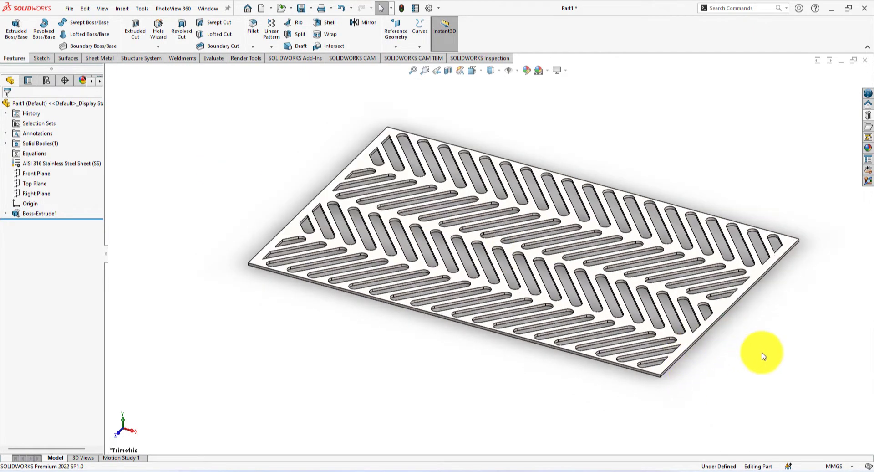
pyautogui.scroll(-1, 763, 354)
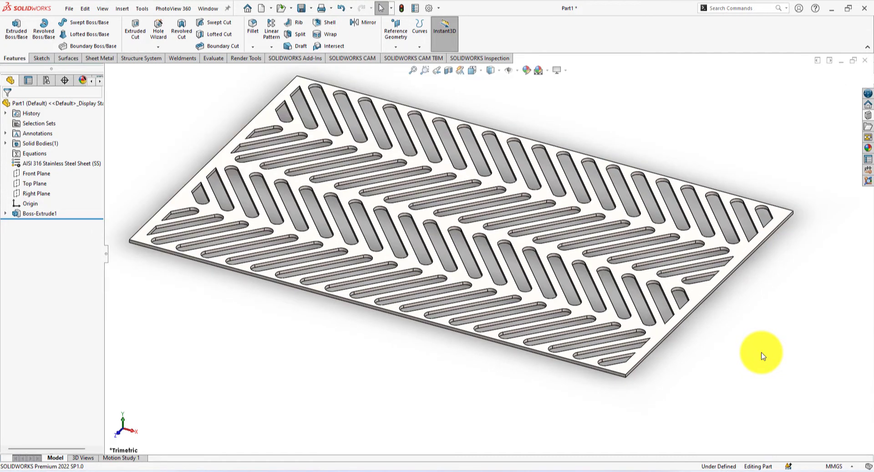
pyautogui.press('space')
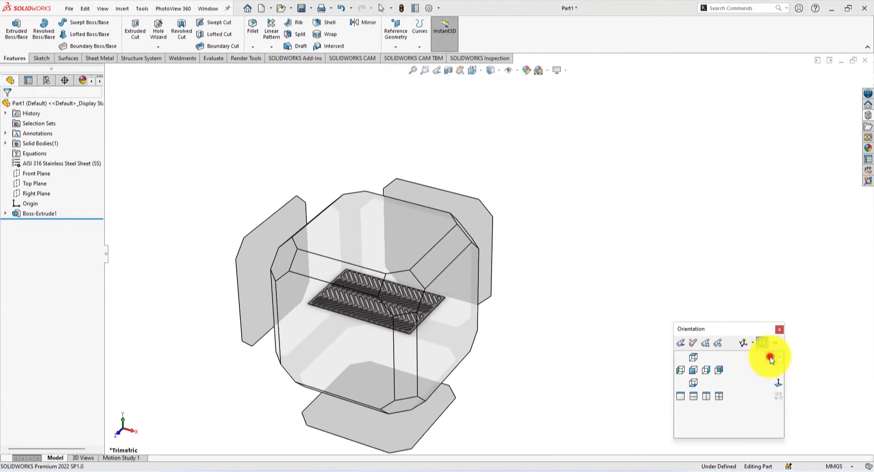
pyautogui.click(770, 356)
pyautogui.click(724, 359)
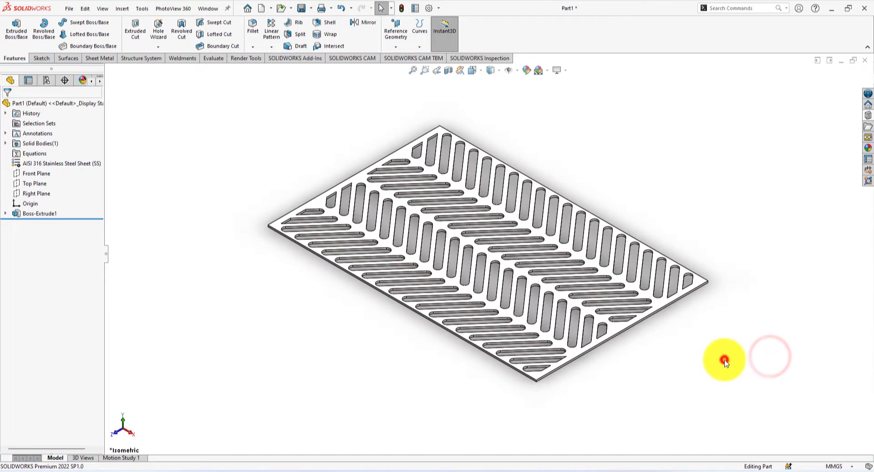
# Convert the plate to sheet metal with its top face fixed, 3 mm thickness and 1 mm bend radius
pyautogui.click(108, 59)
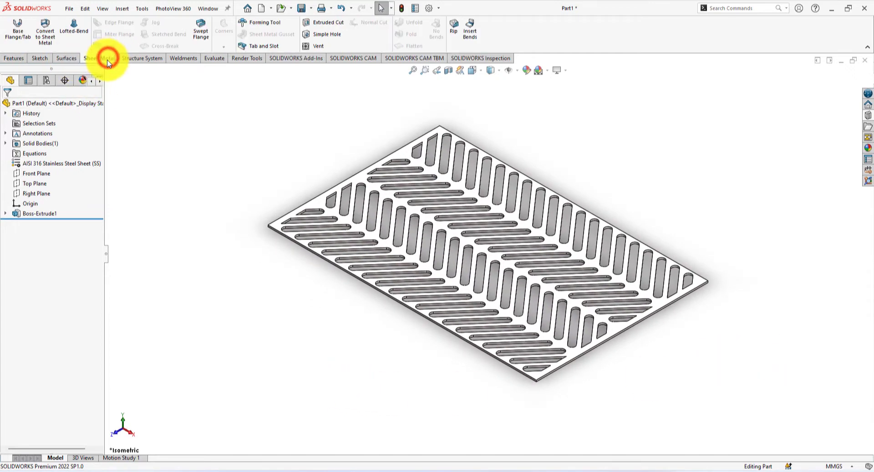
pyautogui.click(44, 23)
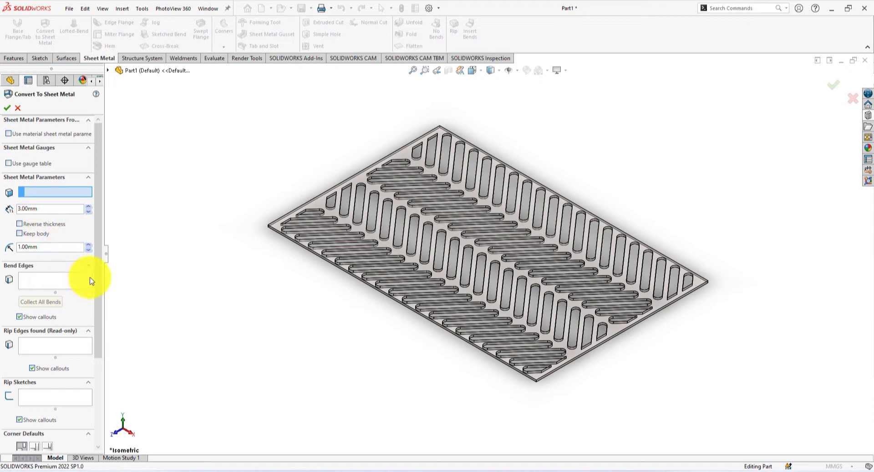
pyautogui.moveTo(99, 272); pyautogui.dragTo(107, 256)
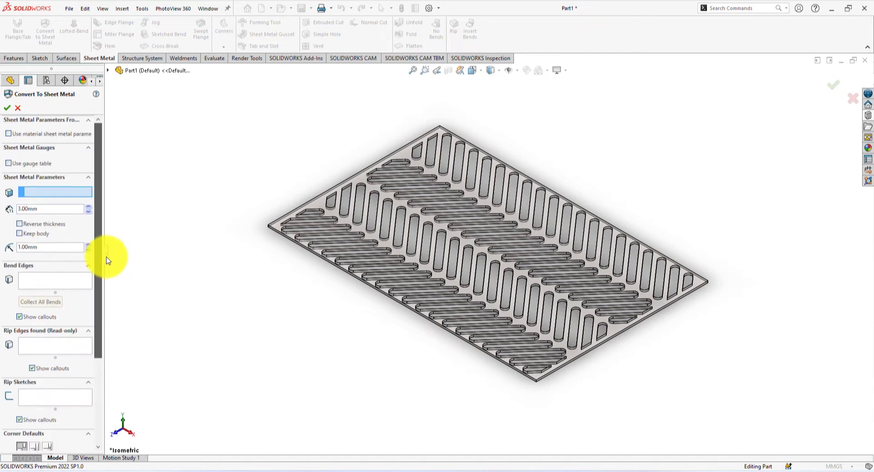
pyautogui.click(7, 109)
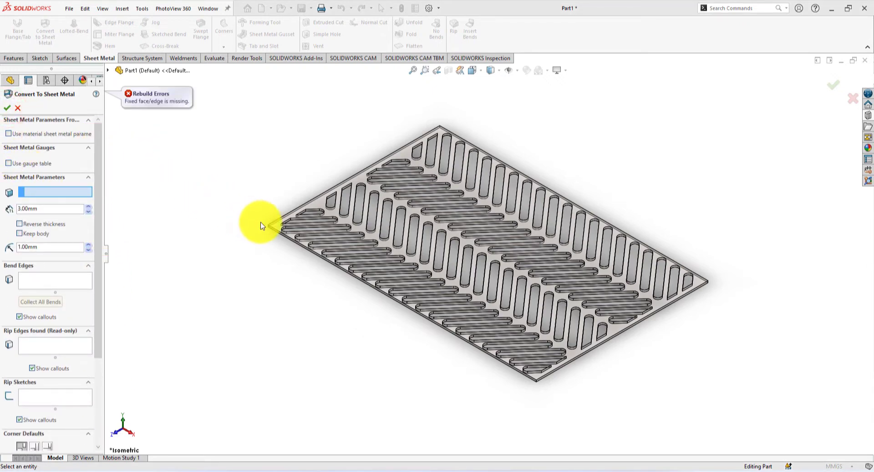
pyautogui.click(275, 227)
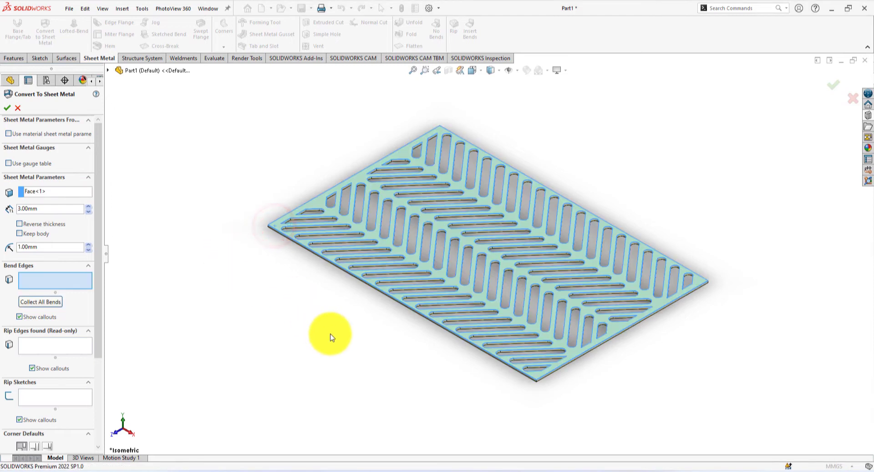
pyautogui.scroll(-2, 551, 390)
pyautogui.scroll(-6, 551, 389)
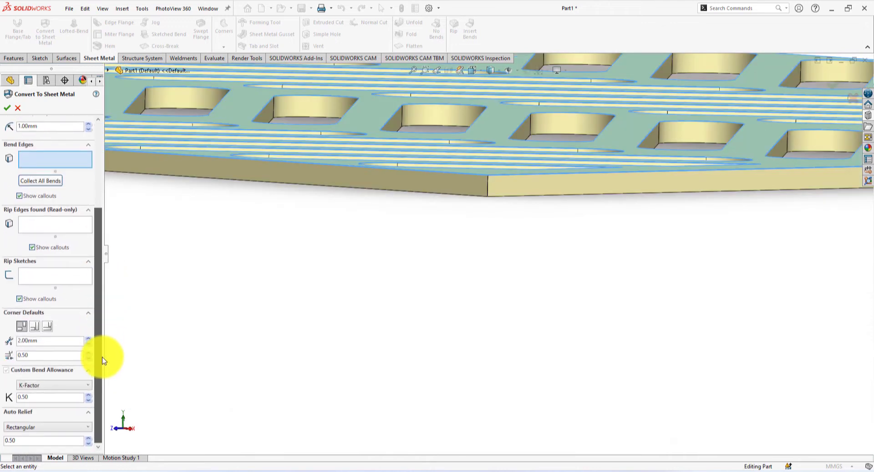
pyautogui.moveTo(103, 361); pyautogui.dragTo(108, 195)
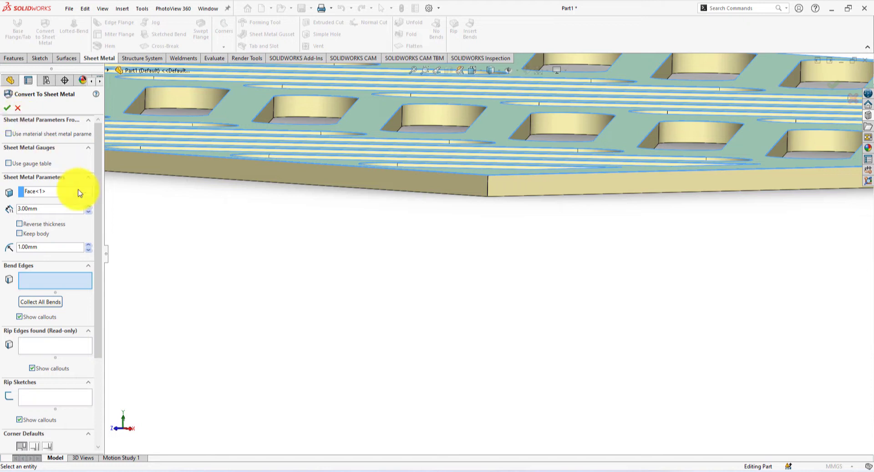
pyautogui.click(7, 108)
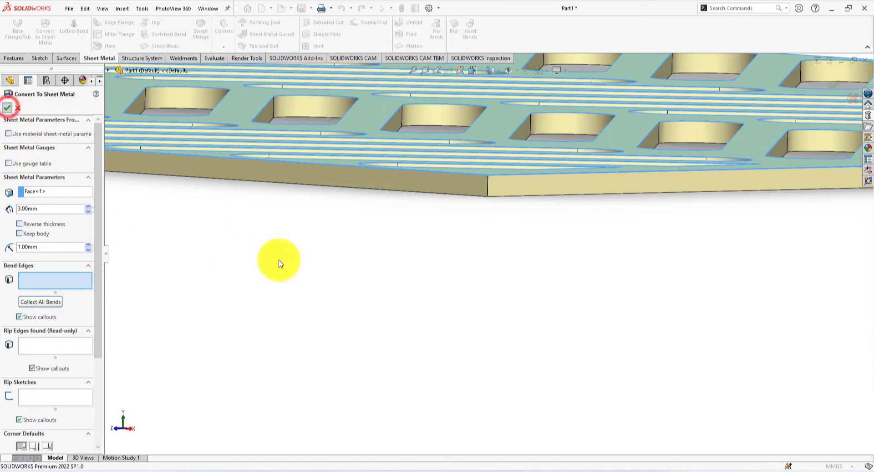
pyautogui.click(279, 252)
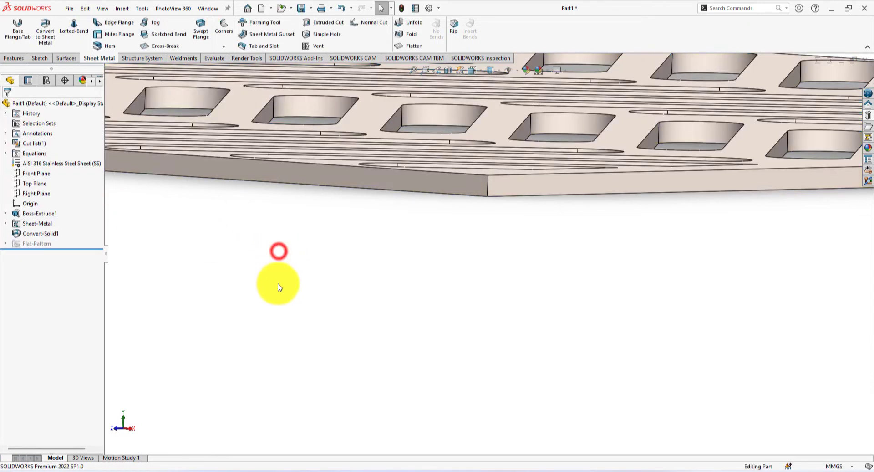
# Edit the Sheet-Metal feature, setting the K-factor to 0.25 and the rectangular auto relief ratio to 0.3
pyautogui.rightClick(39, 224)
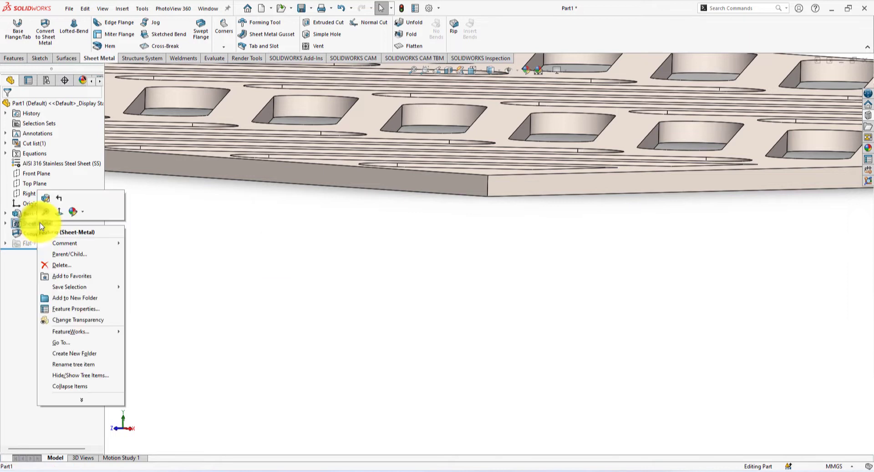
pyautogui.click(45, 198)
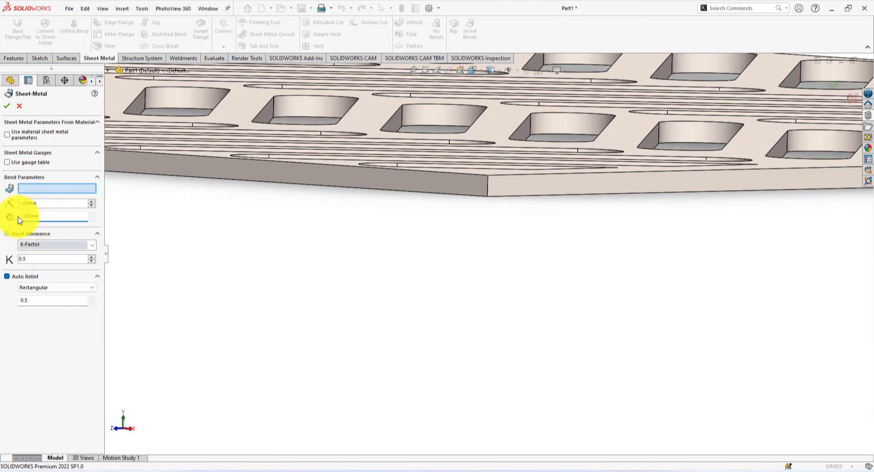
pyautogui.click(34, 260)
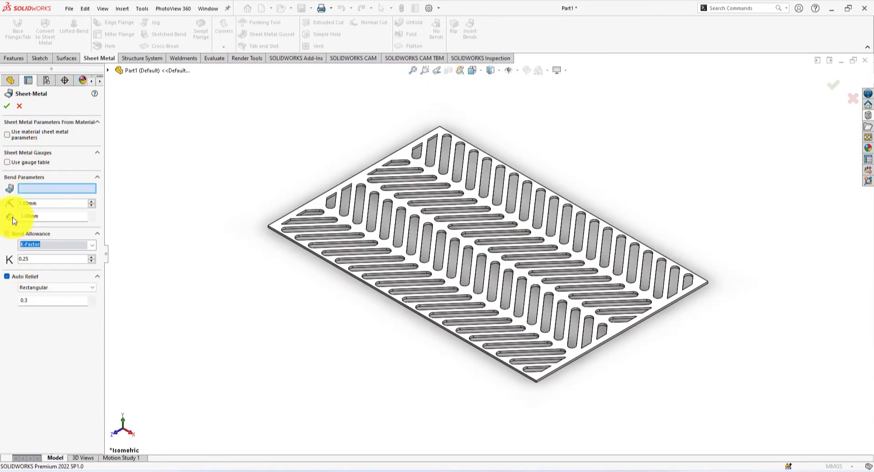
pyautogui.click(38, 217)
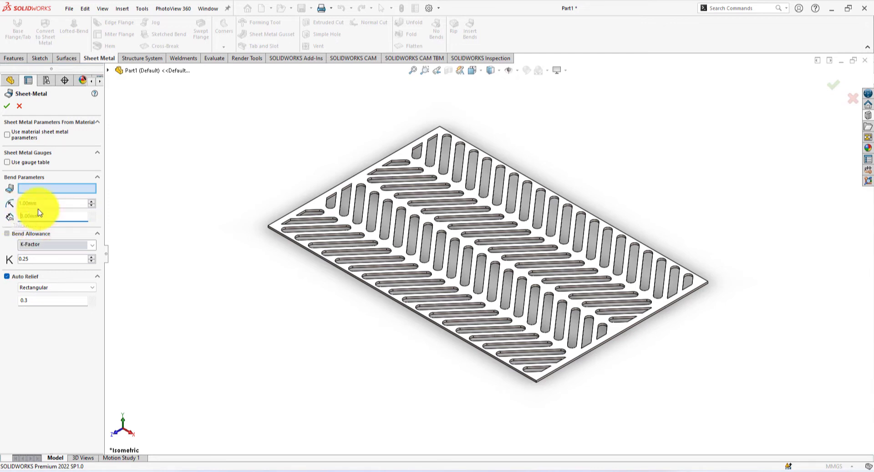
pyautogui.click(5, 105)
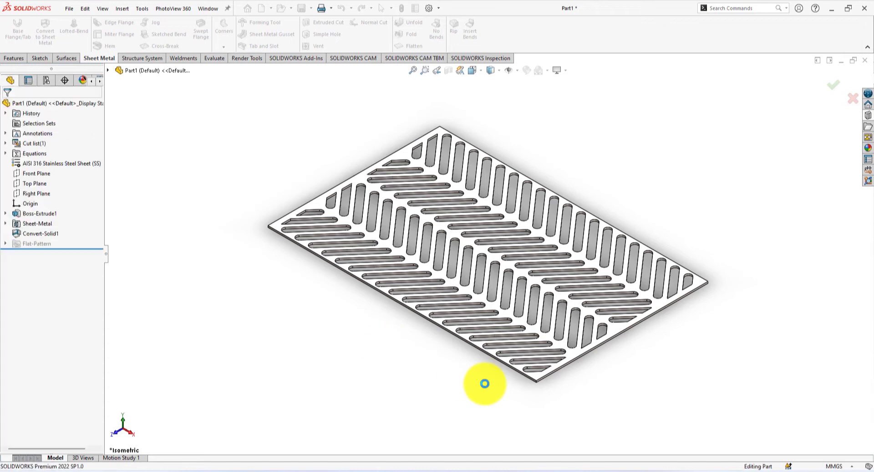
# Create a 90-degree edge flange on the lower edge of the plate's front long side
pyautogui.moveTo(555, 397); pyautogui.dragTo(553, 295, button='middle')
pyautogui.click(548, 364)
pyautogui.scroll(4, 548, 364)
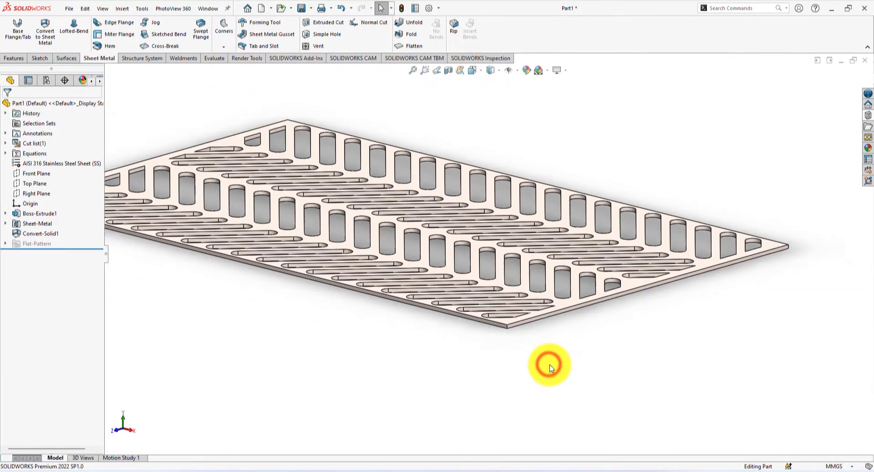
pyautogui.press('space')
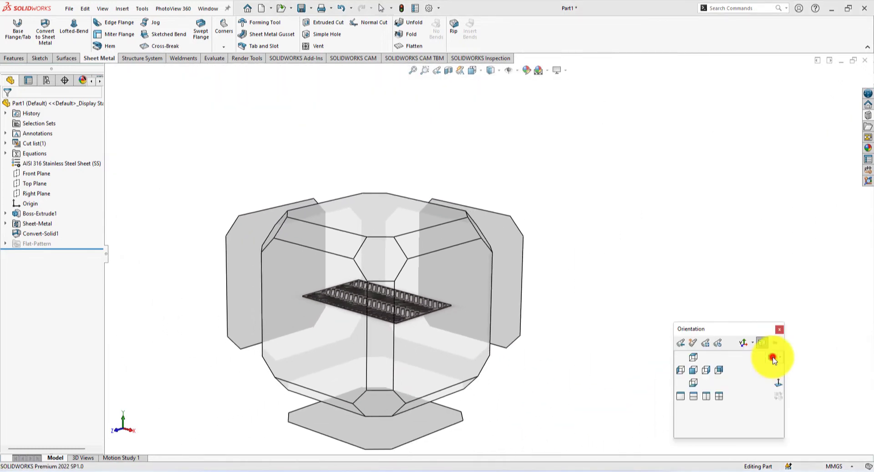
pyautogui.click(774, 357)
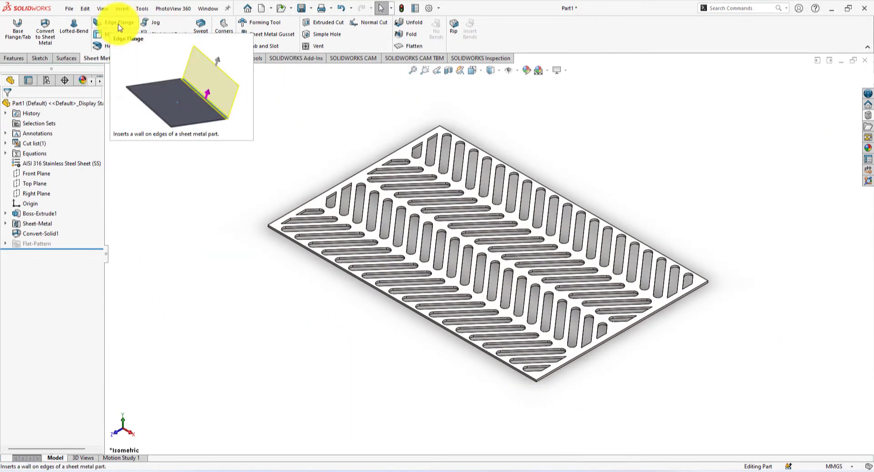
pyautogui.click(119, 25)
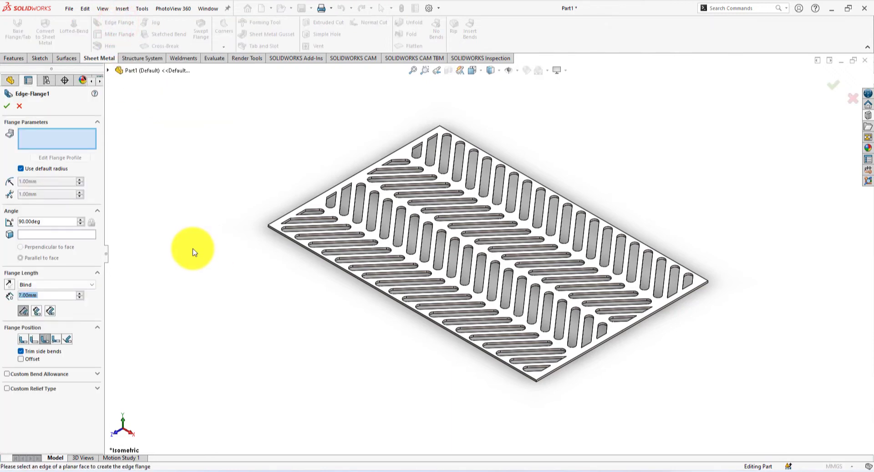
pyautogui.scroll(-5, 478, 401)
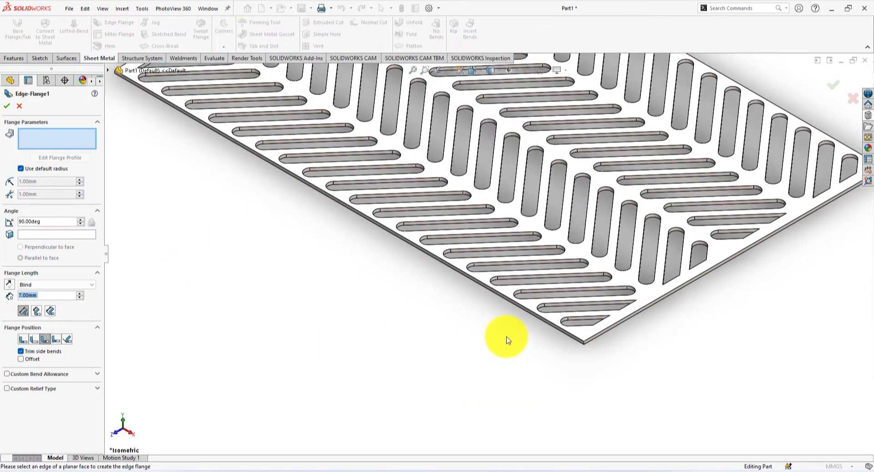
pyautogui.click(56, 136)
pyautogui.scroll(-3, 547, 295)
pyautogui.scroll(-2, 621, 356)
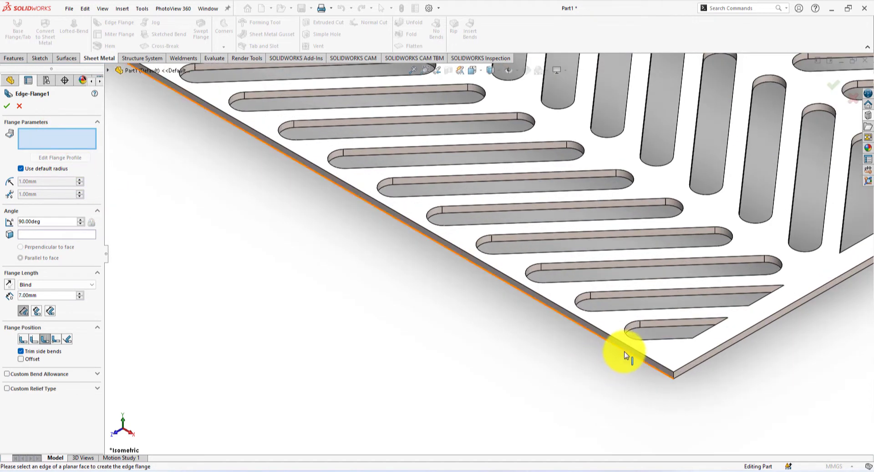
pyautogui.click(624, 353)
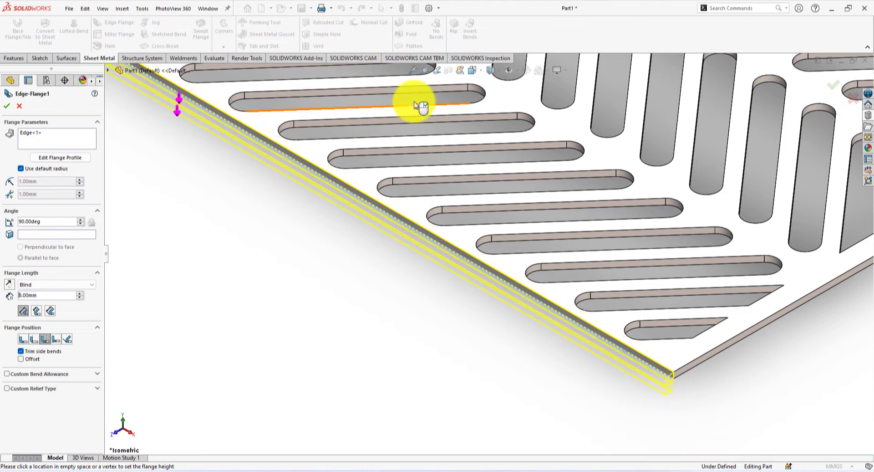
# Direct the front edge flange upward and set its blind length to 15 mm
pyautogui.scroll(1, 546, 137)
pyautogui.scroll(5, 549, 139)
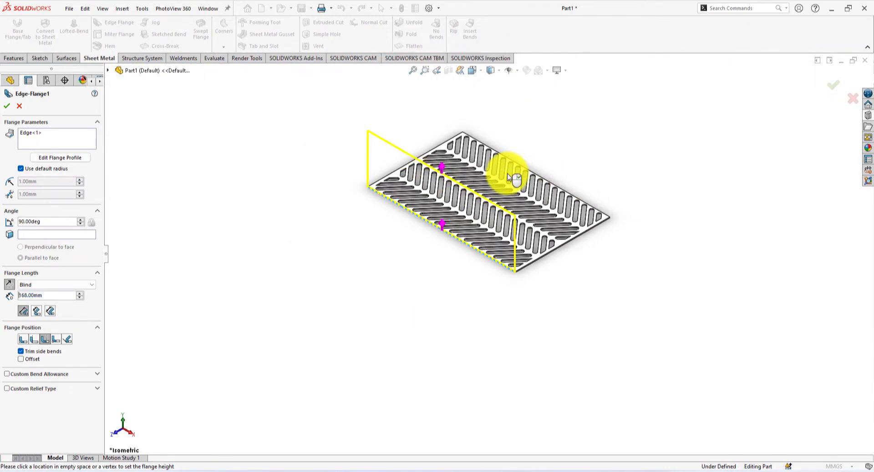
pyautogui.click(490, 182)
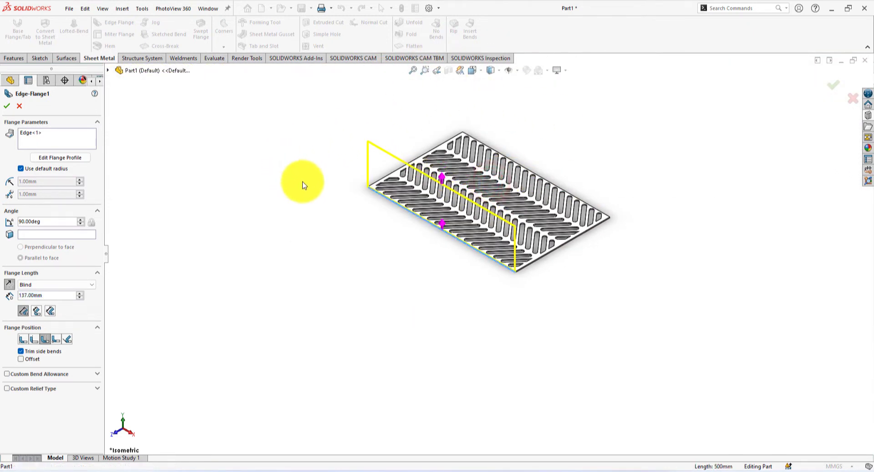
pyautogui.scroll(-5, 591, 241)
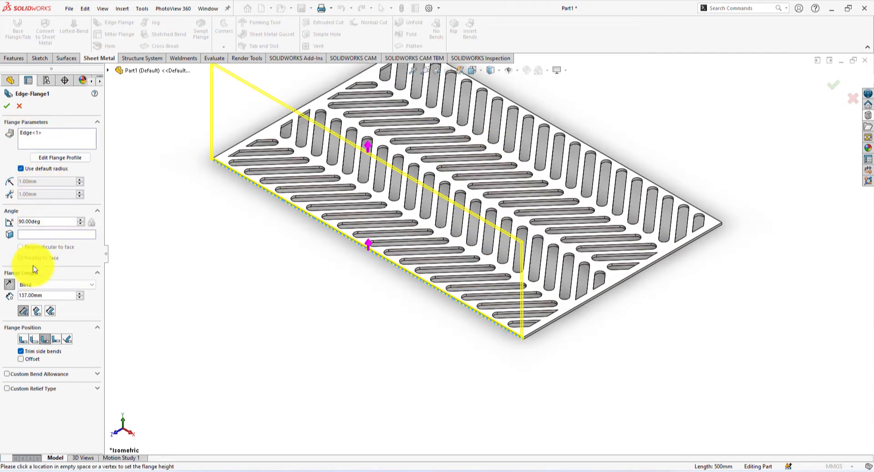
pyautogui.doubleClick(48, 295)
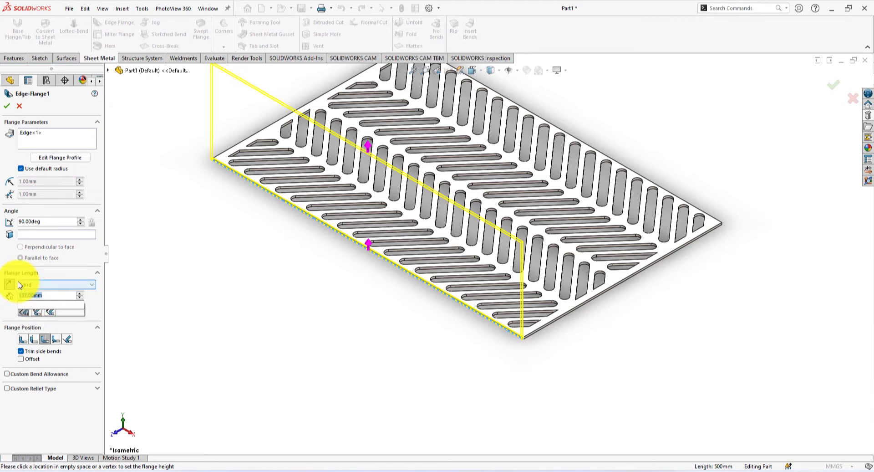
pyautogui.press('Return')
pyautogui.scroll(-3, 470, 342)
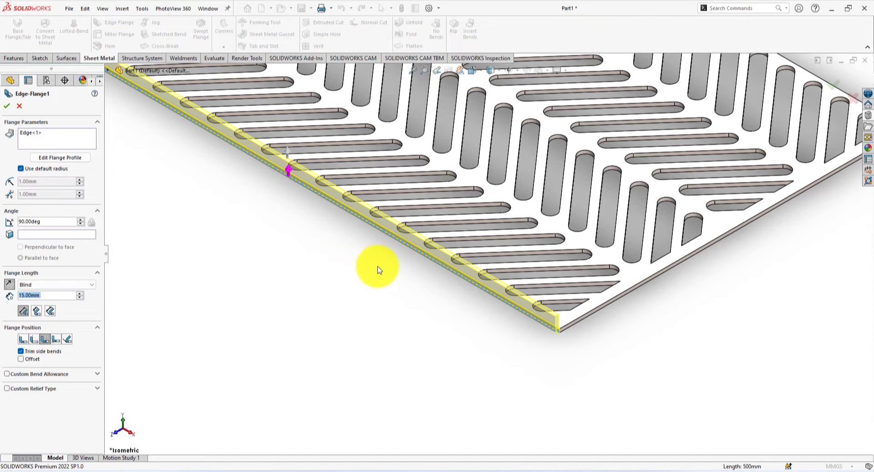
# Add the lower edge of the plate's opposite long side as a second edge of the flange
pyautogui.scroll(3, 478, 276)
pyautogui.click(35, 144)
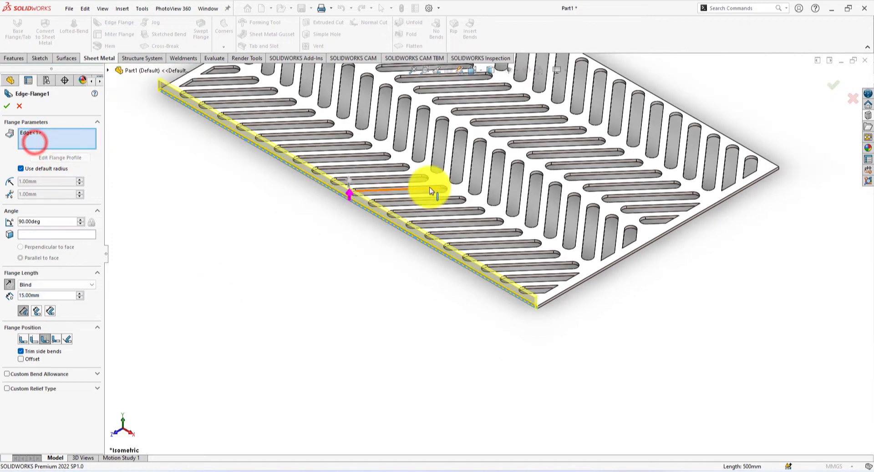
pyautogui.scroll(-2, 801, 159)
pyautogui.scroll(-3, 762, 149)
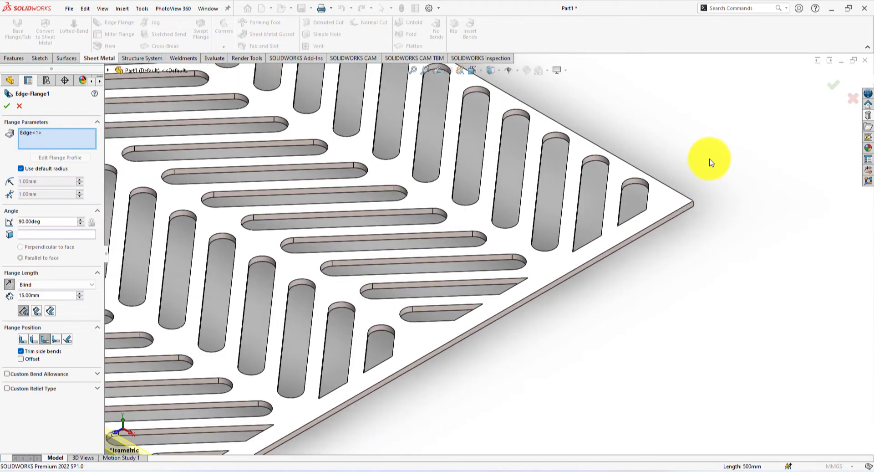
pyautogui.moveTo(710, 161); pyautogui.dragTo(536, 226, button='middle')
pyautogui.scroll(2, 325, 199)
pyautogui.scroll(2, 325, 199)
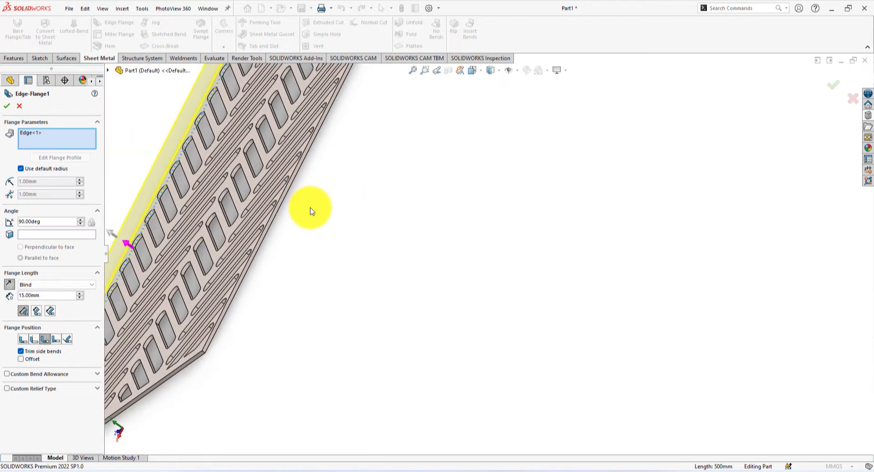
pyautogui.click(287, 195)
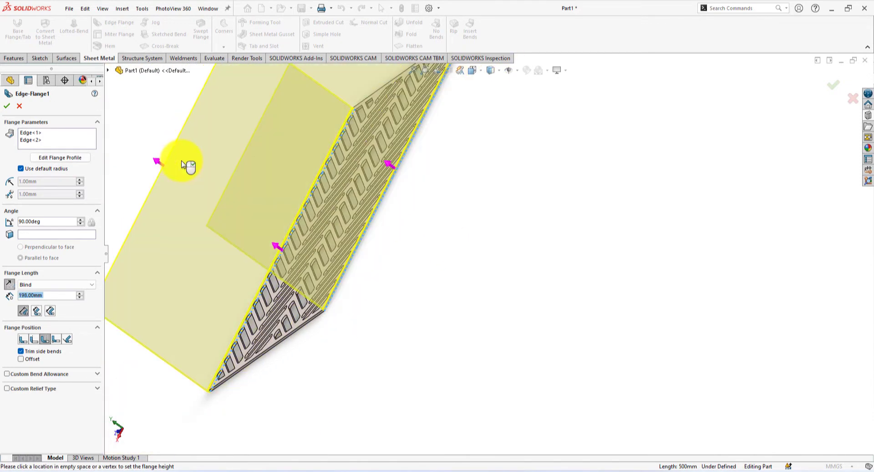
# Direct the flanges on both long sides upward, set their blind length to 15 mm and complete the edge flange
pyautogui.click(181, 163)
pyautogui.moveTo(146, 151); pyautogui.dragTo(258, 78, button='middle')
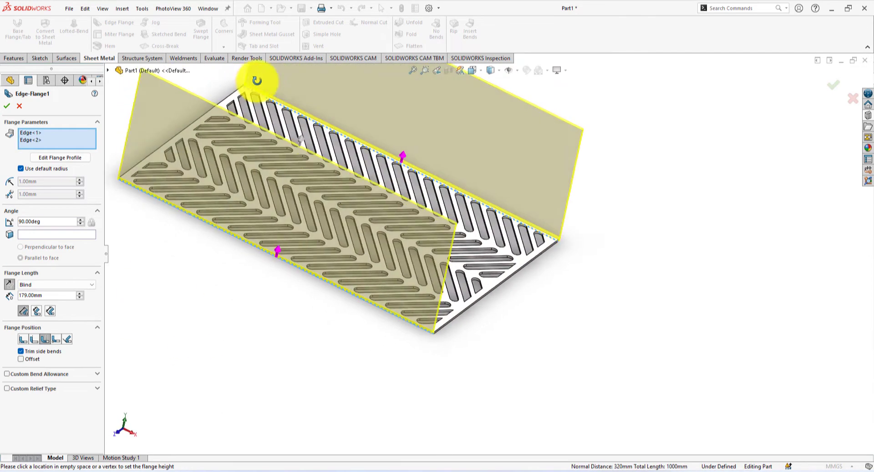
pyautogui.doubleClick(62, 297)
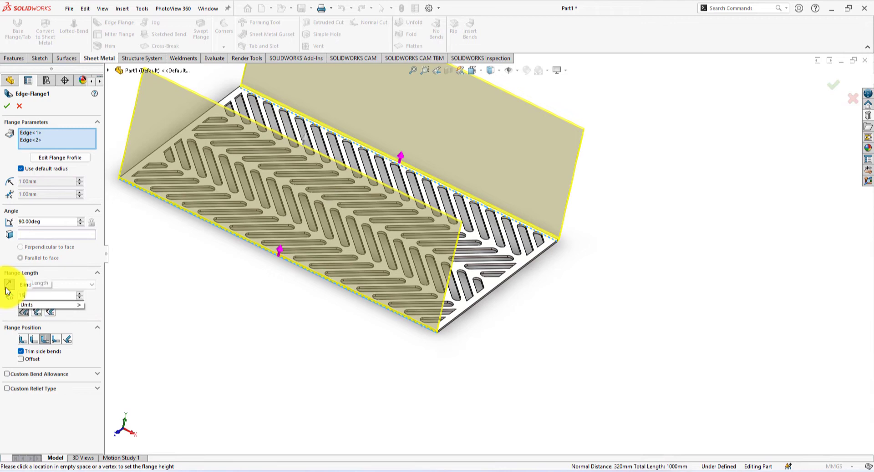
pyautogui.write('15')
pyautogui.press('Return')
pyautogui.scroll(-5, 425, 309)
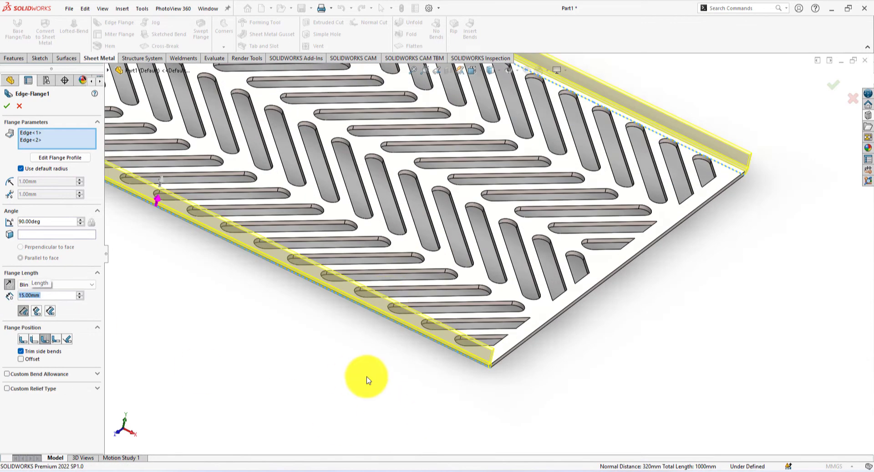
pyautogui.scroll(-1, 369, 380)
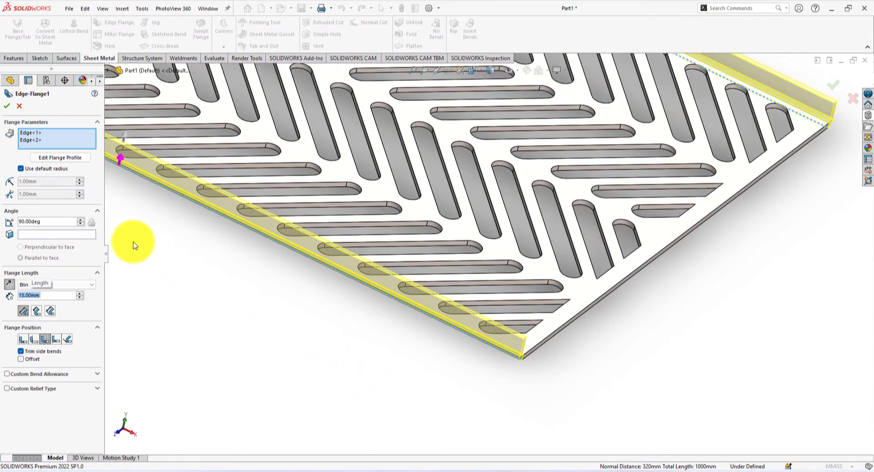
pyautogui.click(5, 108)
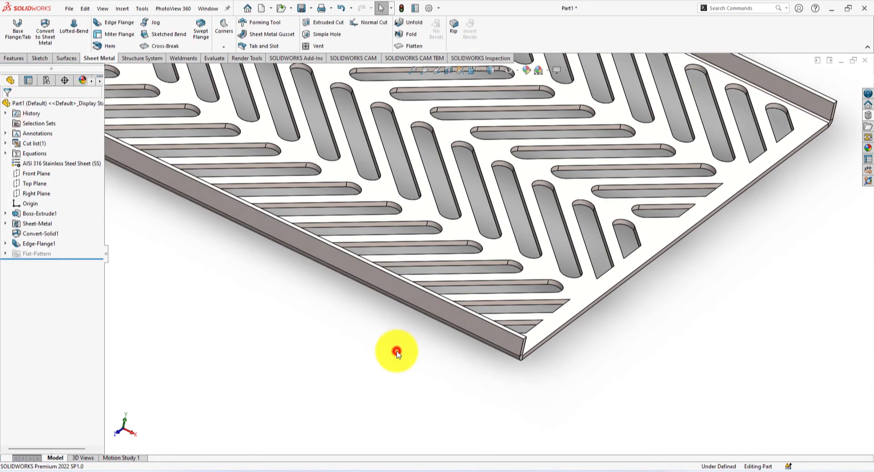
# Start a 90-degree edge flange on the upper edge of one short side of the plate, directed downward
pyautogui.press('f')
pyautogui.press('space')
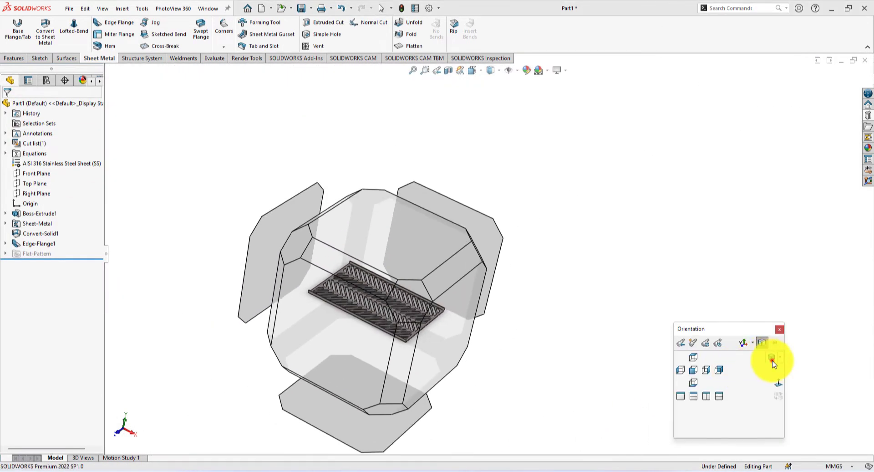
pyautogui.click(772, 360)
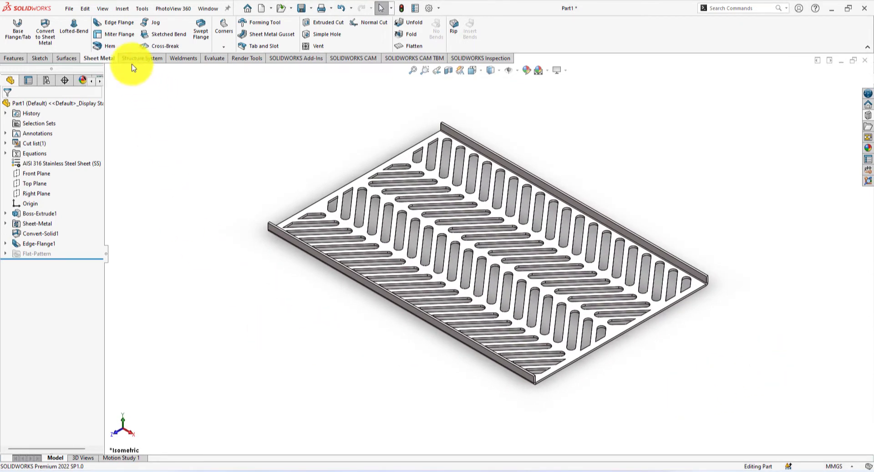
pyautogui.click(108, 24)
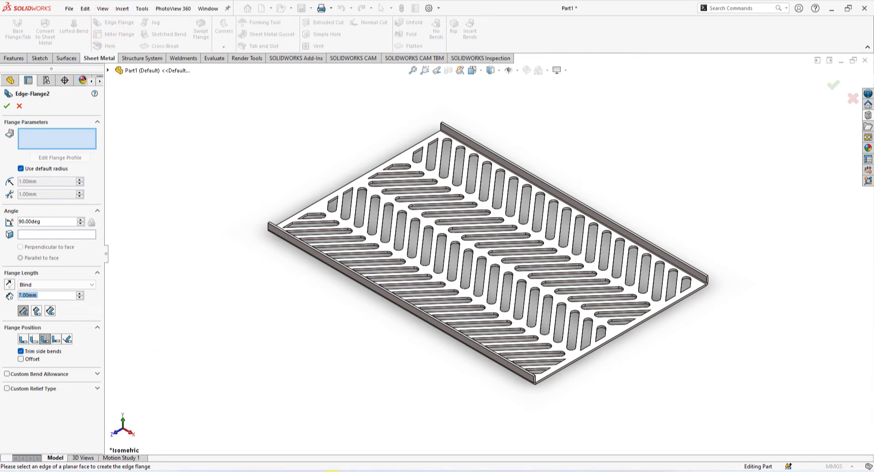
pyautogui.scroll(-6, 530, 326)
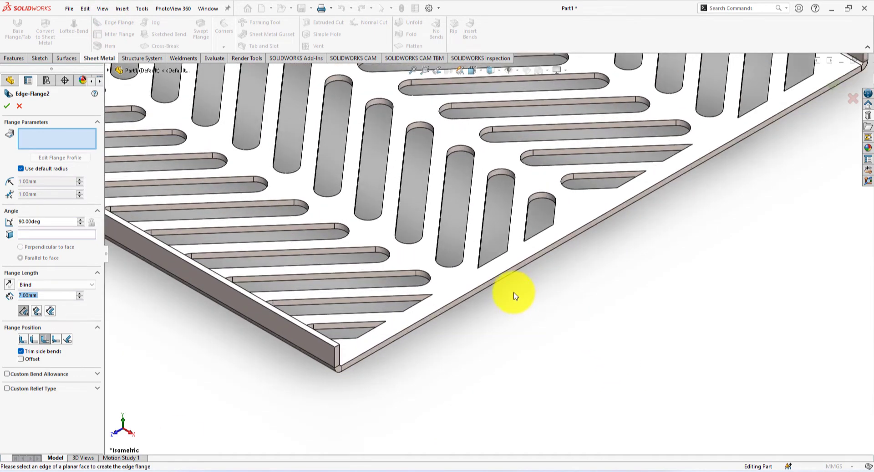
pyautogui.click(506, 269)
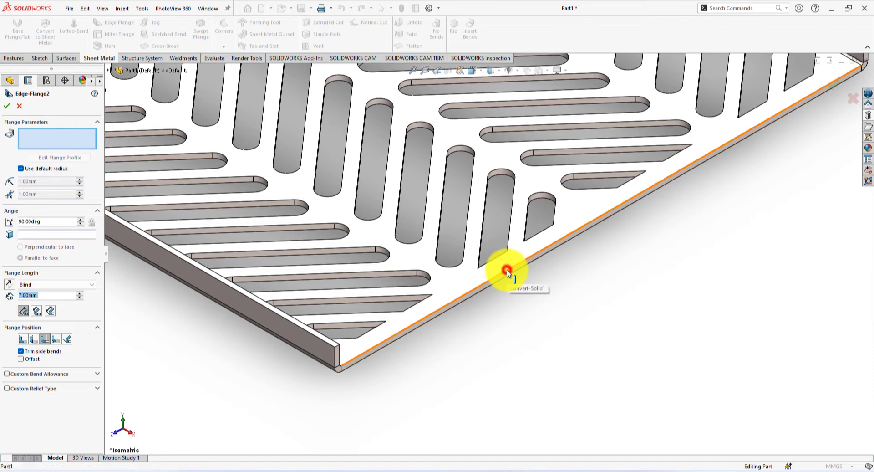
pyautogui.click(508, 317)
pyautogui.scroll(6, 297, 363)
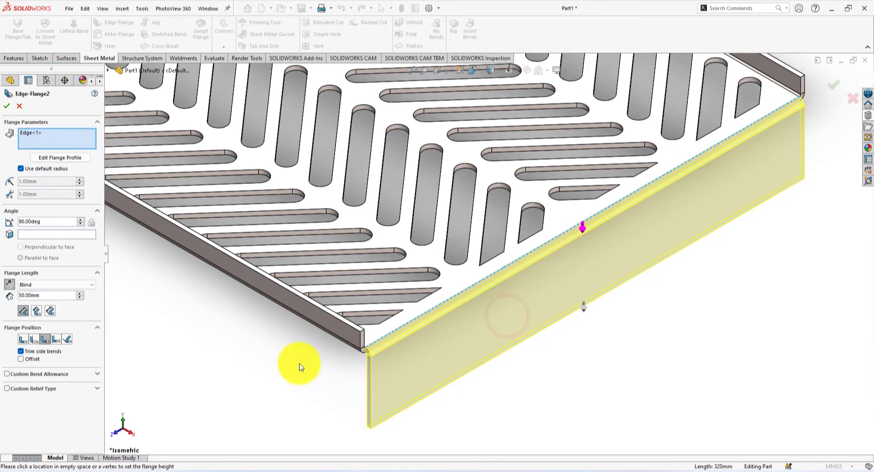
# Add the upper edge of the plate's opposite short side as a second edge of the downward flange
pyautogui.moveTo(298, 319); pyautogui.dragTo(347, 293, button='middle')
pyautogui.scroll(-6, 347, 273)
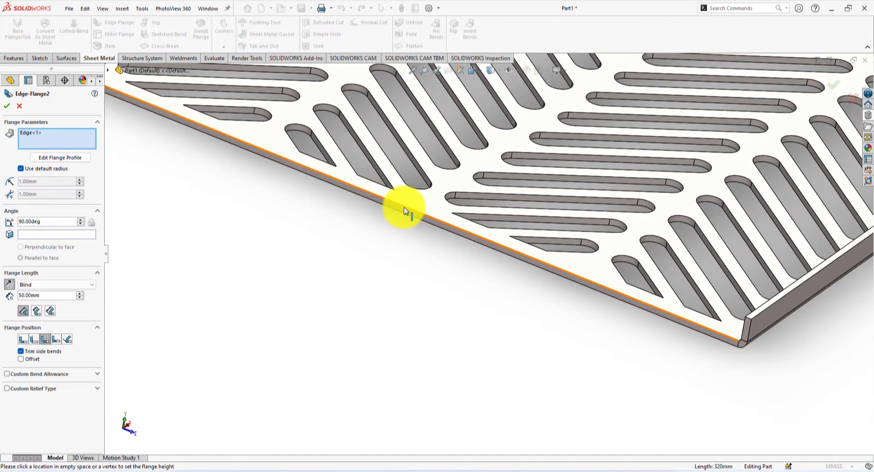
pyautogui.click(403, 207)
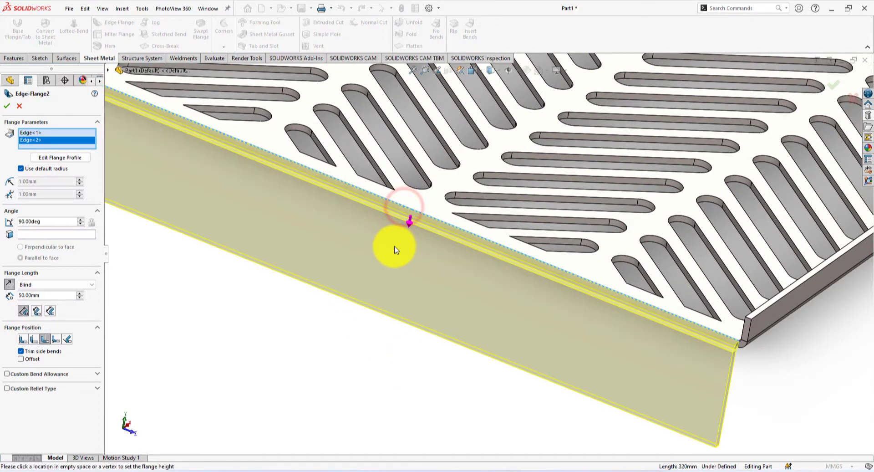
# Set the blind length of the two downward short-side flanges to 15 mm and complete the edge flange
pyautogui.scroll(5, 524, 410)
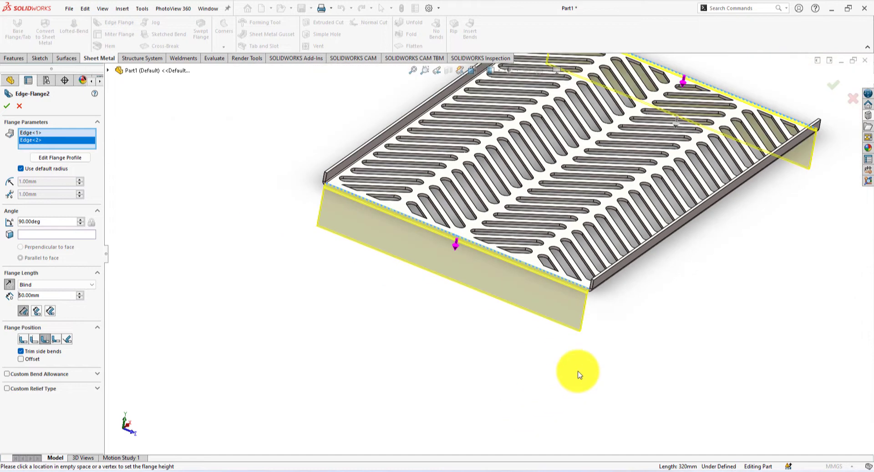
pyautogui.moveTo(578, 374); pyautogui.dragTo(486, 334, button='middle')
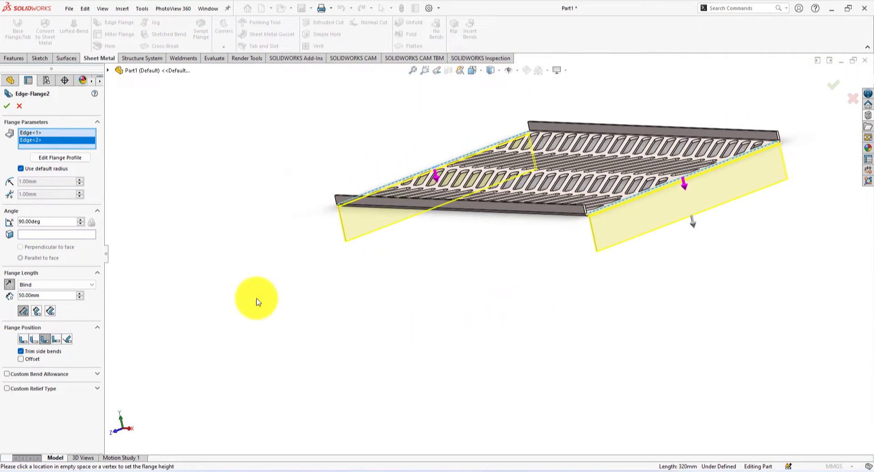
pyautogui.doubleClick(52, 296)
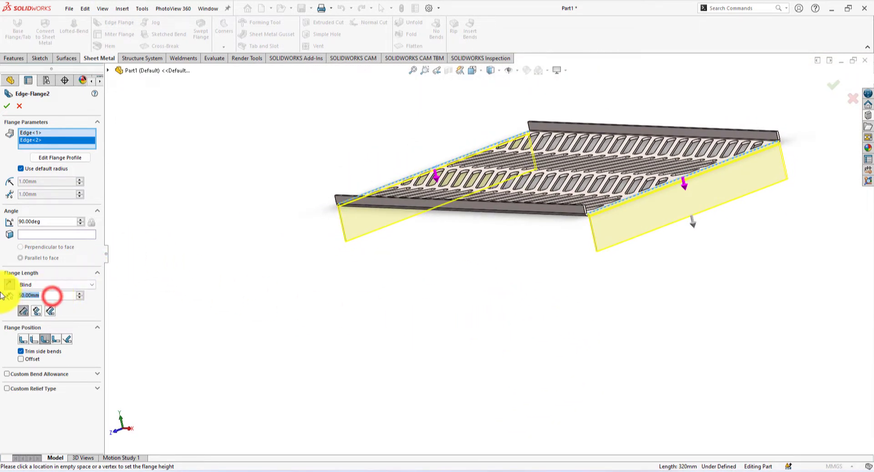
pyautogui.press('Return')
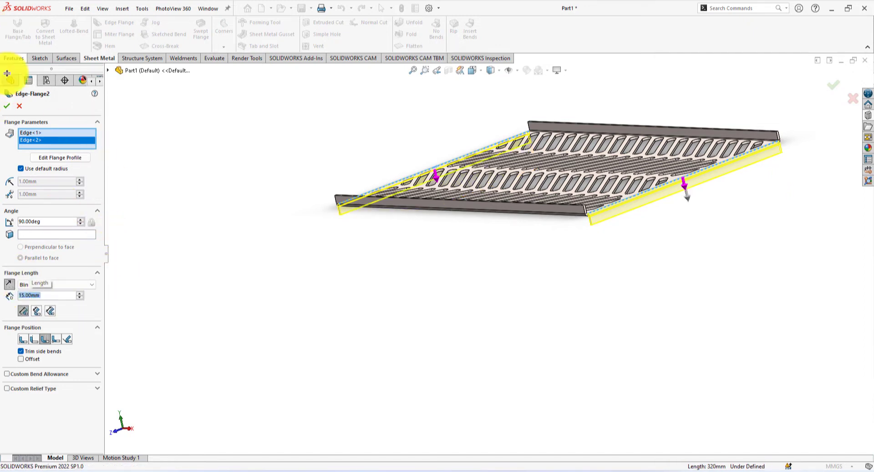
pyautogui.click(7, 105)
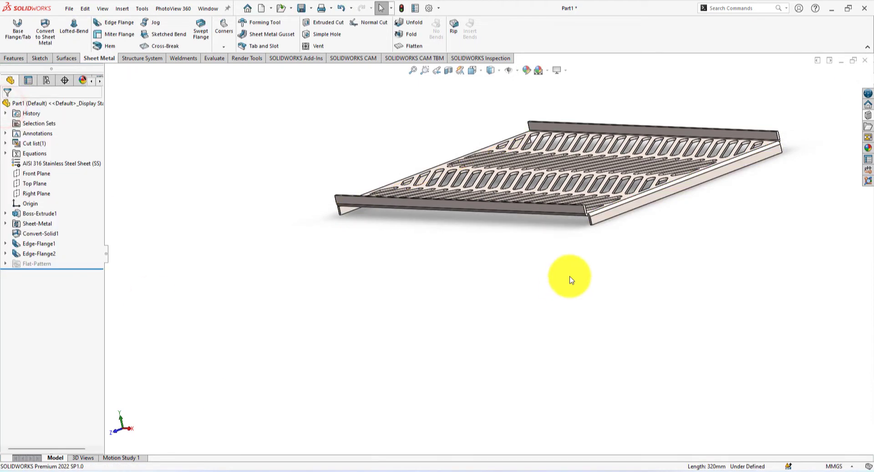
# Start a 90-degree edge flange on the inner bottom edge of one downward short-side flange, directed outward
pyautogui.scroll(-3, 606, 209)
pyautogui.scroll(-3, 592, 237)
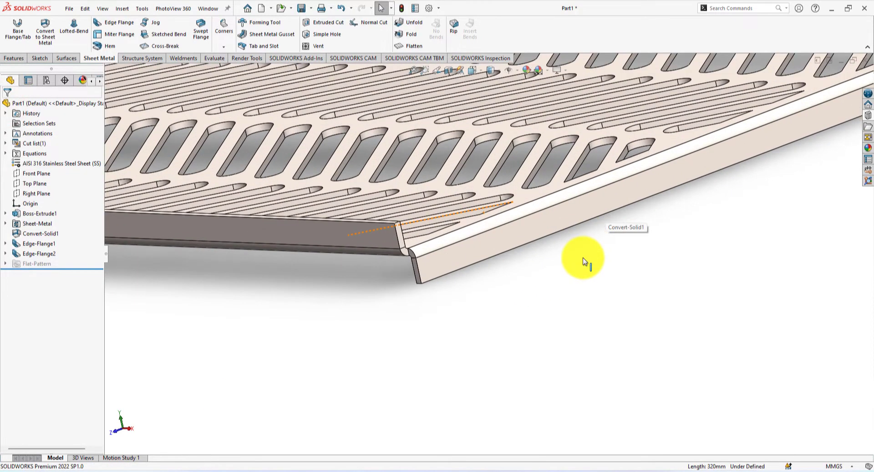
pyautogui.scroll(3, 586, 261)
pyautogui.moveTo(585, 256); pyautogui.dragTo(587, 191, button='middle')
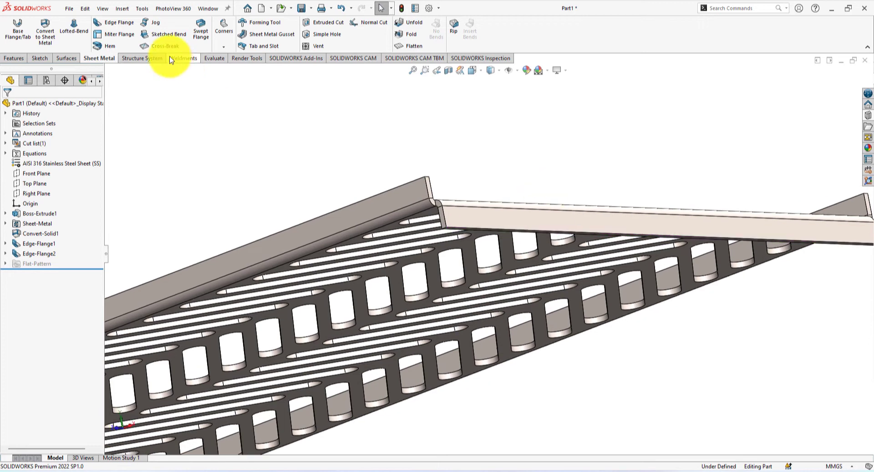
pyautogui.click(122, 25)
pyautogui.scroll(-5, 380, 165)
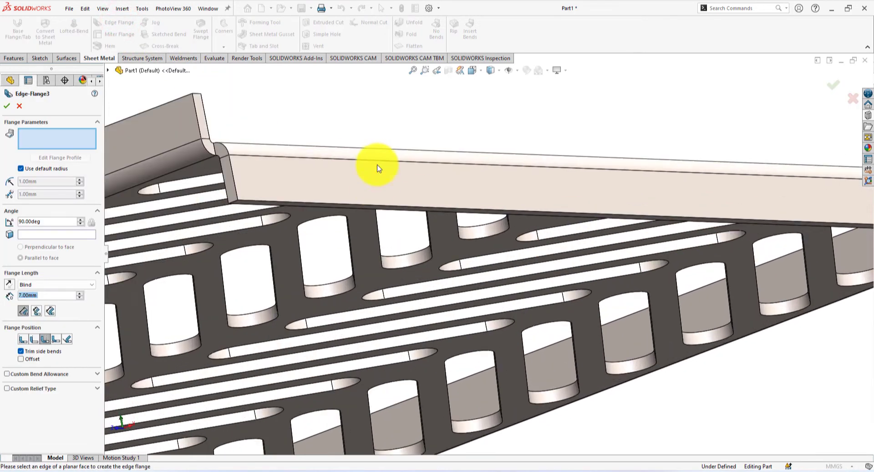
pyautogui.moveTo(390, 136); pyautogui.dragTo(360, 184, button='middle')
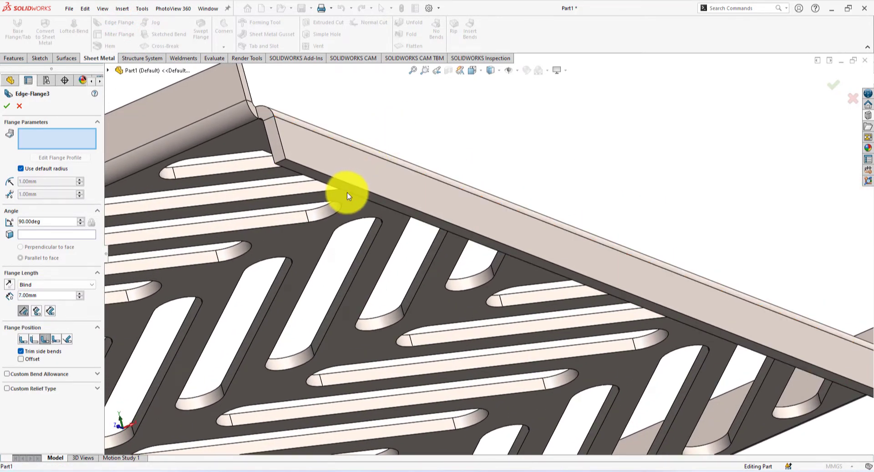
pyautogui.click(348, 192)
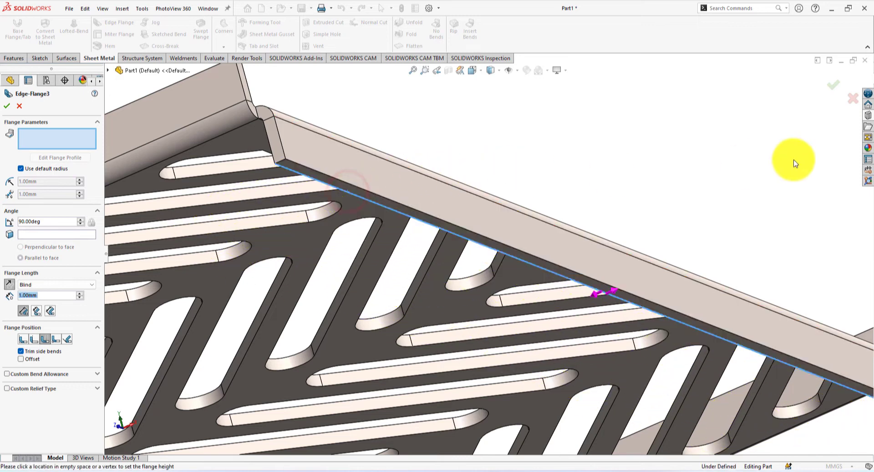
pyautogui.click(776, 166)
pyautogui.scroll(5, 671, 220)
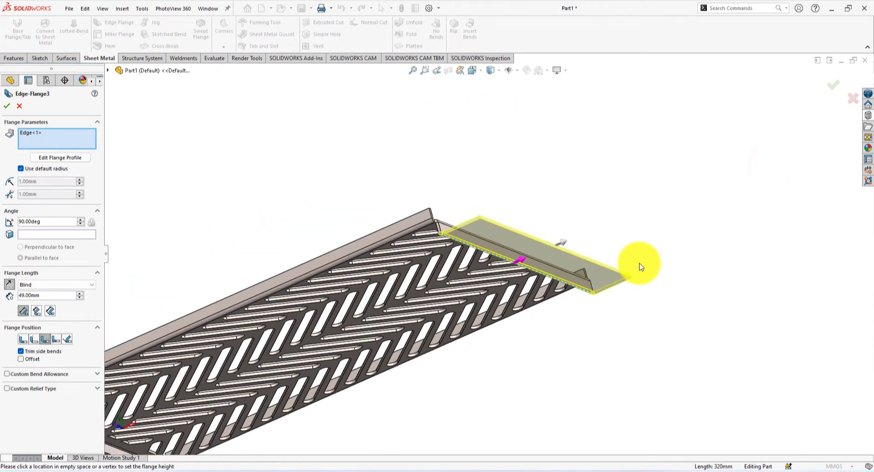
# Add the inner bottom edge of the opposite downward flange as a second edge of the outward flange
pyautogui.scroll(8, 506, 342)
pyautogui.moveTo(478, 337); pyautogui.dragTo(562, 305, button='middle')
pyautogui.scroll(-9, 424, 315)
pyautogui.moveTo(428, 277); pyautogui.dragTo(431, 295, button='middle')
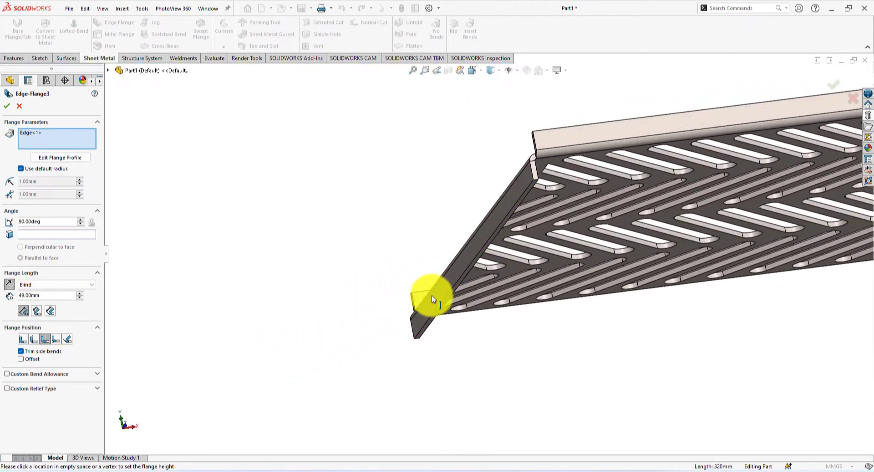
pyautogui.click(511, 214)
pyautogui.click(440, 224)
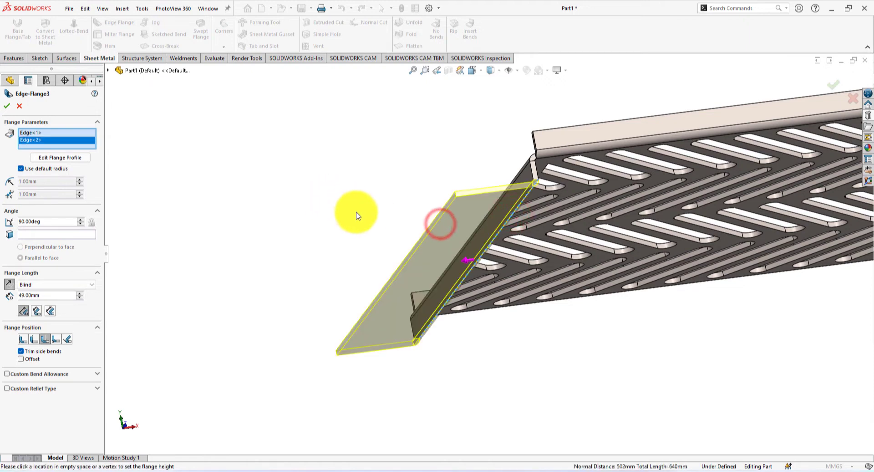
# Set the blind length of the two outward flanges to 28 mm and complete the edge flange
pyautogui.scroll(4, 361, 213)
pyautogui.moveTo(412, 226); pyautogui.dragTo(592, 258, button='middle')
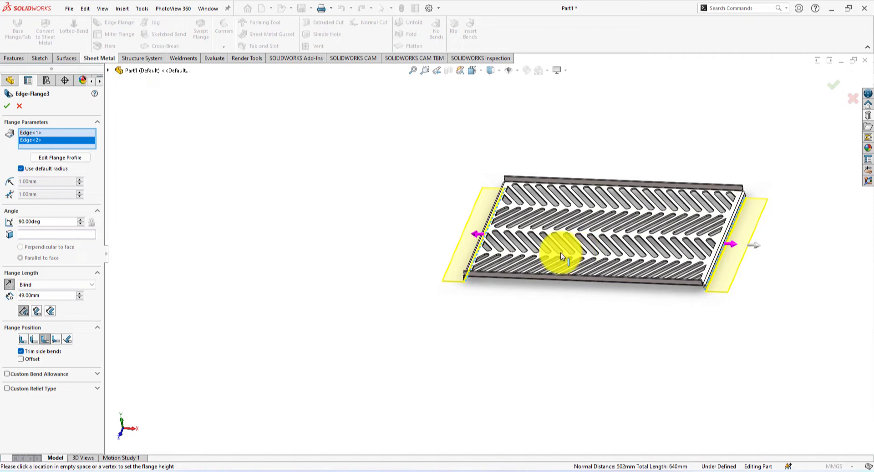
pyautogui.doubleClick(49, 296)
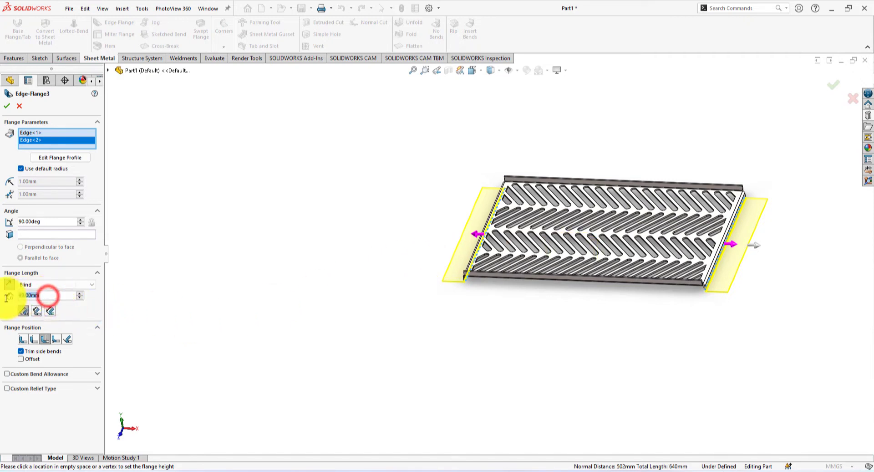
pyautogui.press('Return')
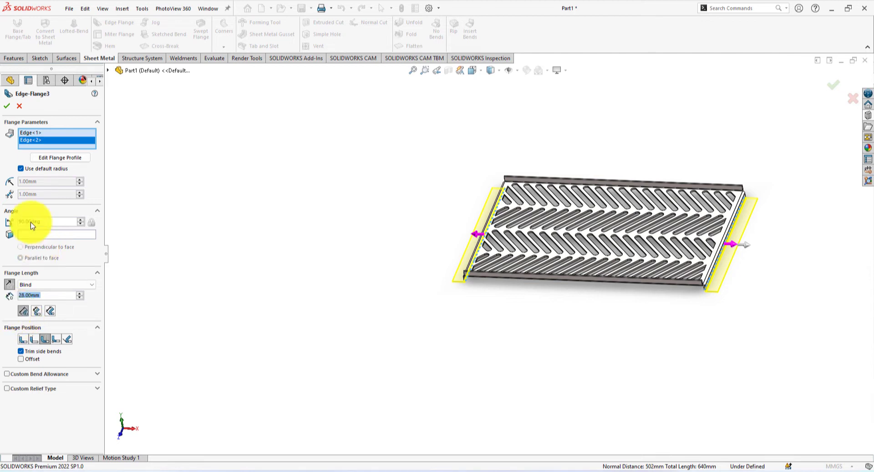
pyautogui.click(6, 107)
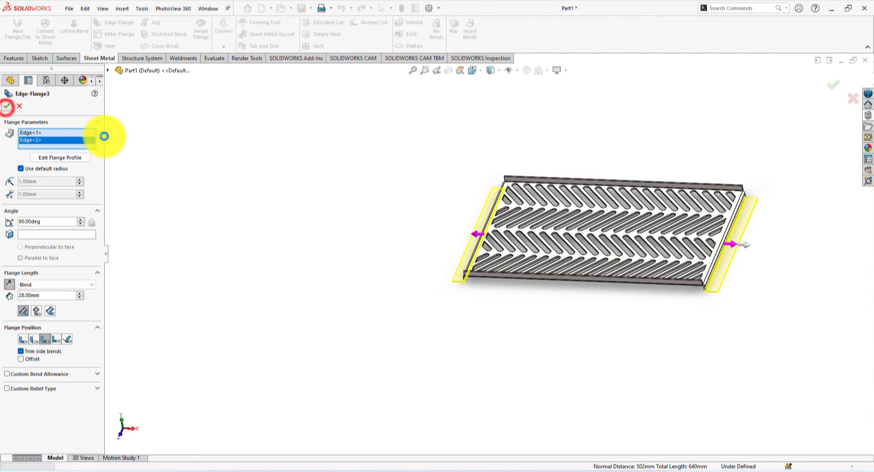
# Start a 90-degree edge flange on the outer long edge of one outward flange, directed upward
pyautogui.scroll(-5, 704, 296)
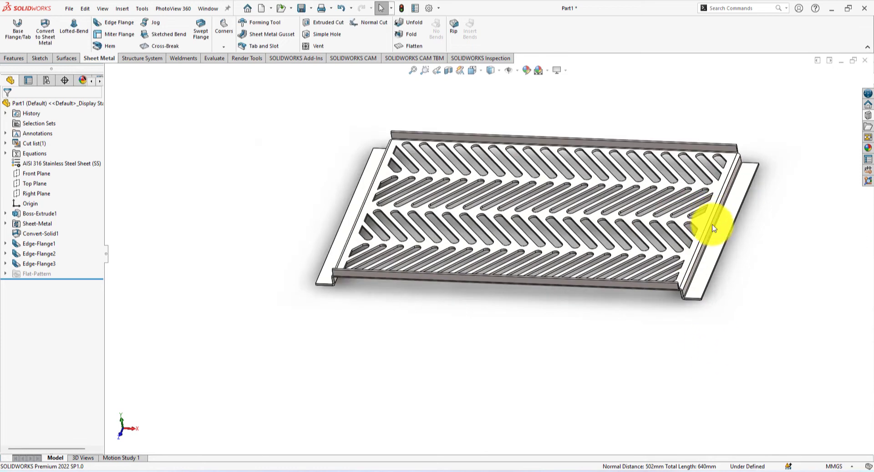
pyautogui.click(119, 23)
pyautogui.scroll(-5, 669, 318)
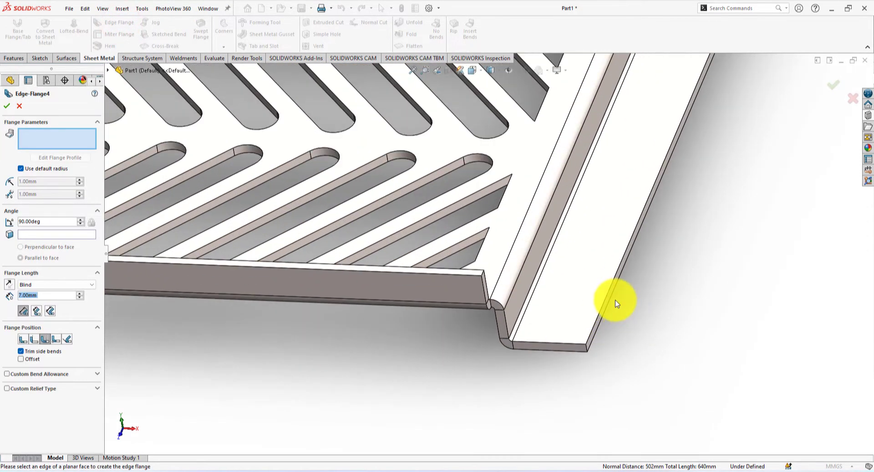
pyautogui.click(611, 297)
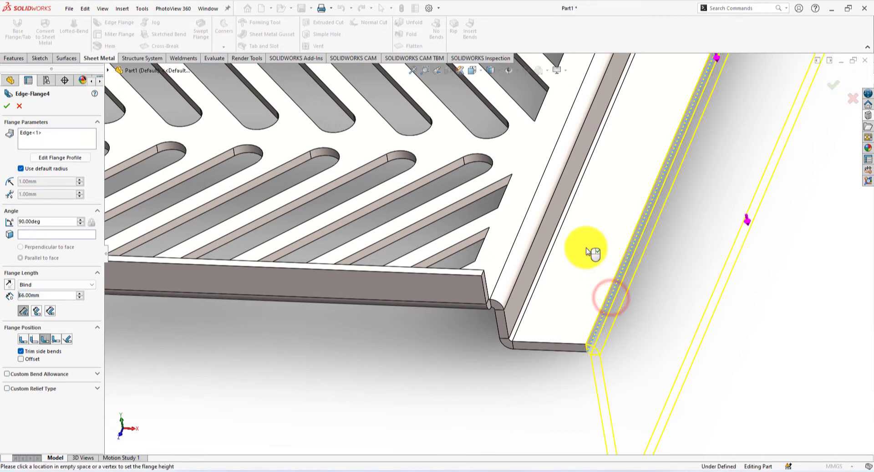
pyautogui.click(223, 60)
# Add the outer long edge of the opposite outward flange as a second edge of the upward flange
pyautogui.scroll(5, 547, 167)
pyautogui.moveTo(339, 248); pyautogui.dragTo(399, 222, button='middle')
pyautogui.scroll(-5, 377, 224)
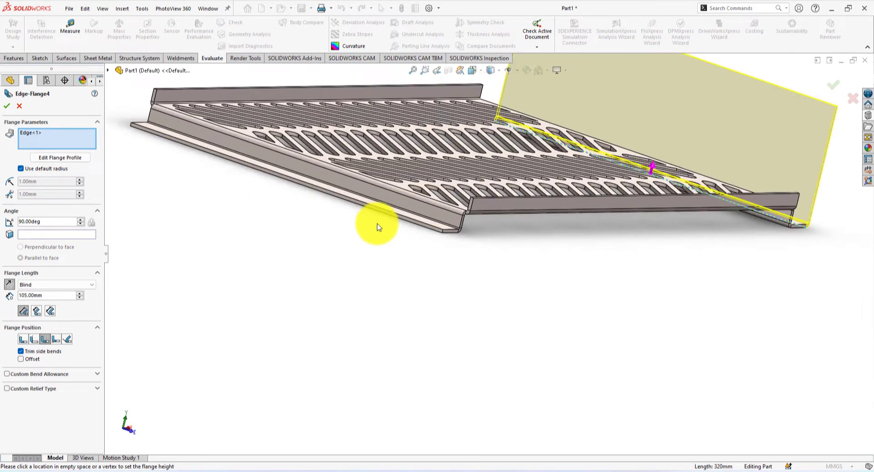
pyautogui.click(319, 187)
pyautogui.click(399, 128)
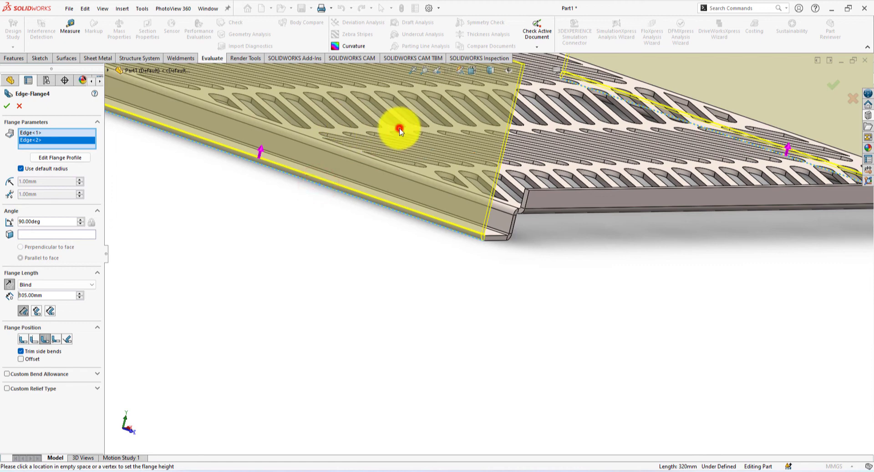
# Set the blind length of the two upward flanges to 12 mm and complete the edge flange
pyautogui.scroll(5, 620, 218)
pyautogui.moveTo(623, 240); pyautogui.dragTo(501, 222, button='middle')
pyautogui.moveTo(50, 295); pyautogui.dragTo(2, 293)
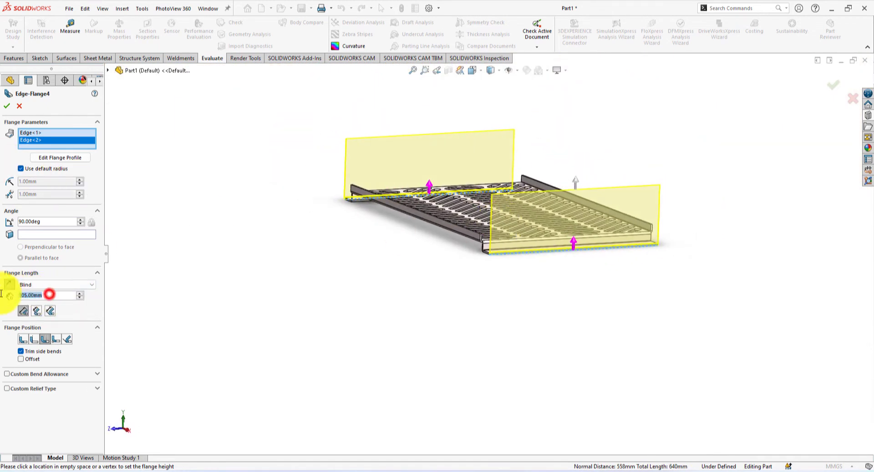
pyautogui.write('12')
pyautogui.press('Return')
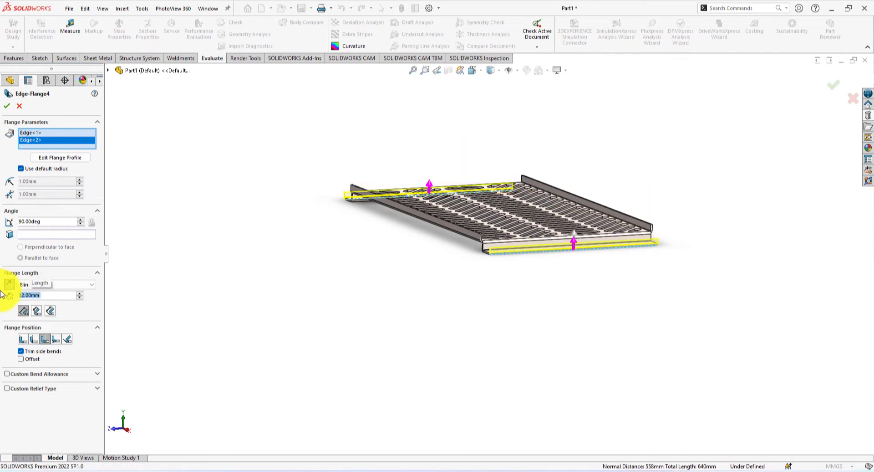
pyautogui.scroll(-3, 613, 231)
pyautogui.scroll(-5, 328, 237)
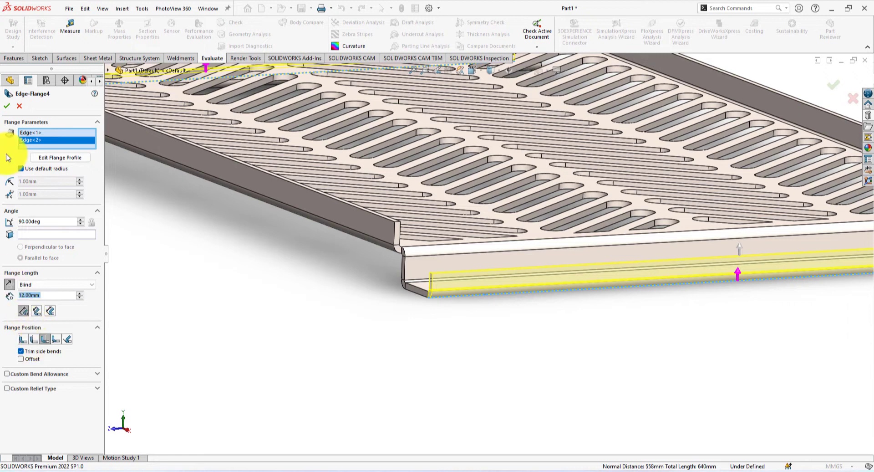
pyautogui.click(5, 107)
pyautogui.click(294, 337)
pyautogui.press('f')
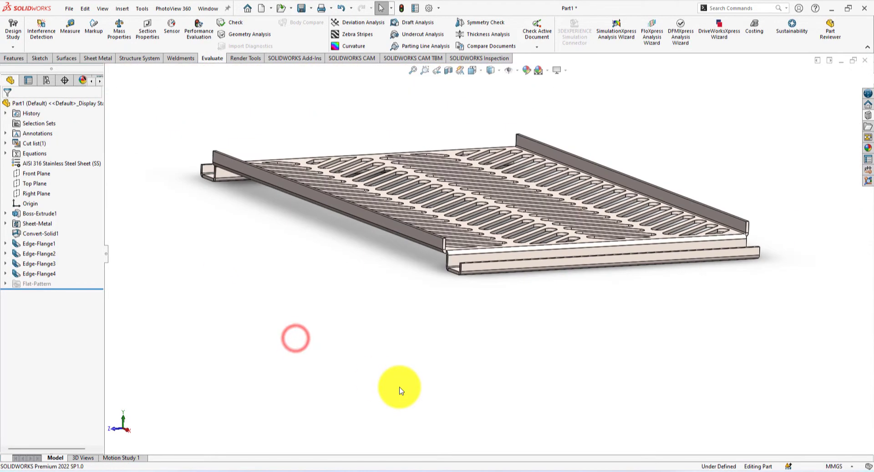
pyautogui.press('space')
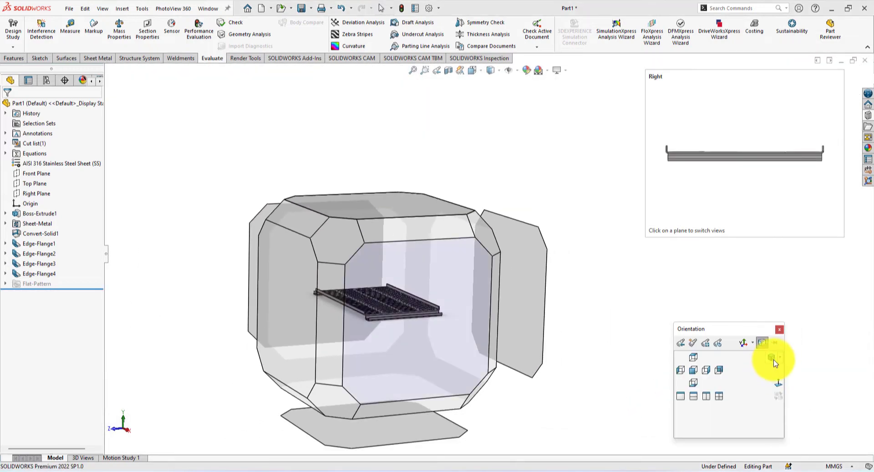
pyautogui.click(773, 358)
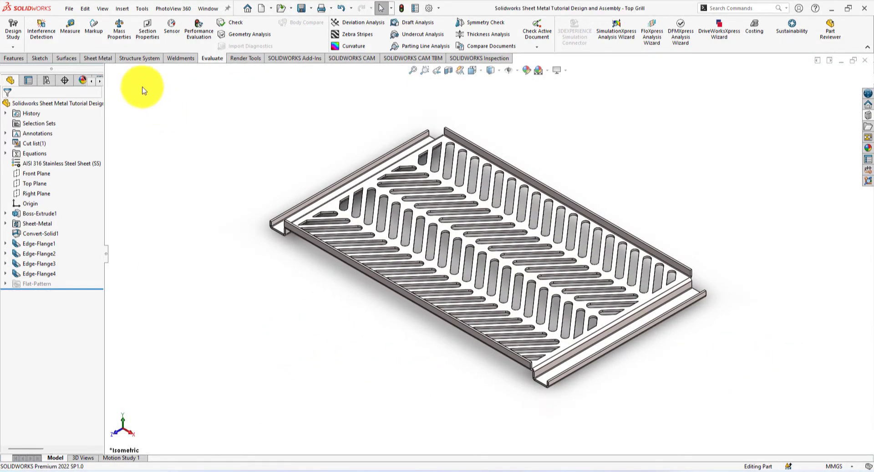
# Create a new part document and apply the Plain White scene to it
pyautogui.click(261, 9)
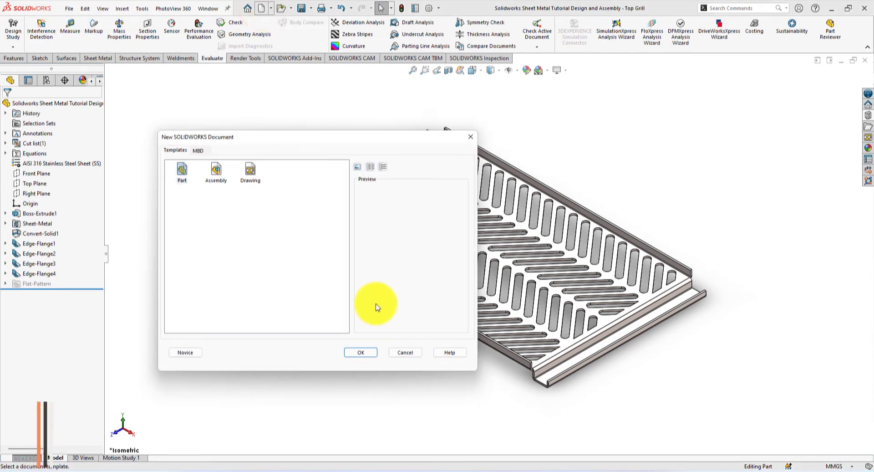
pyautogui.click(354, 351)
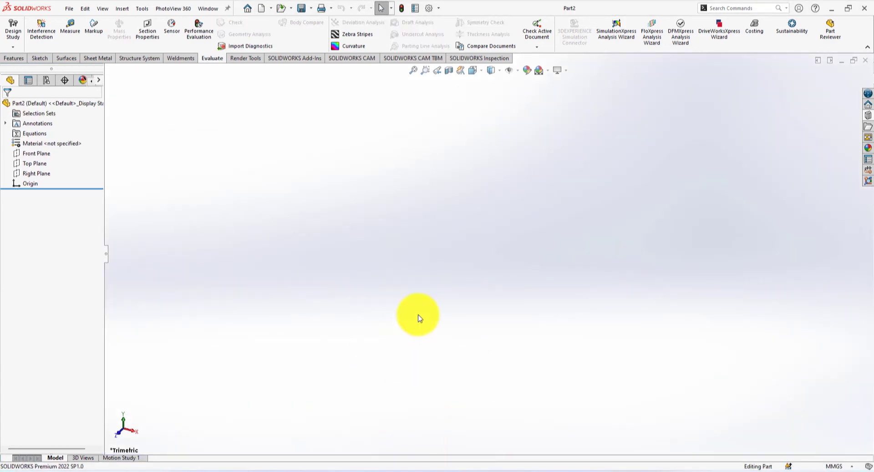
pyautogui.click(549, 77)
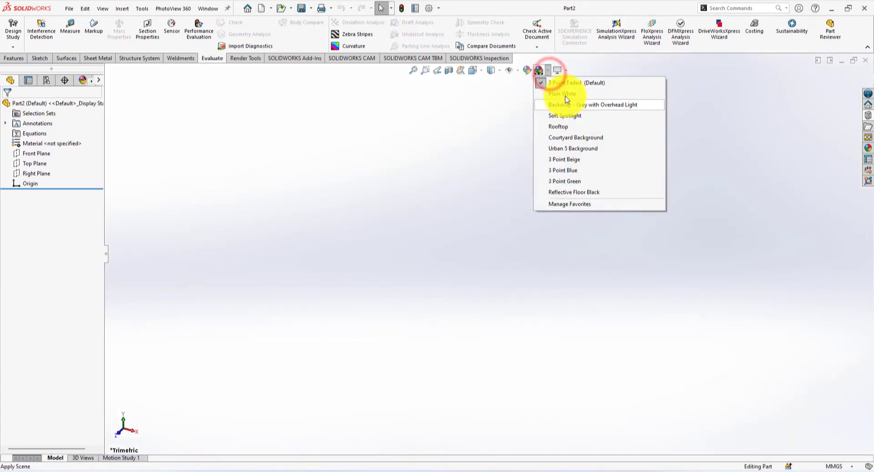
pyautogui.click(565, 94)
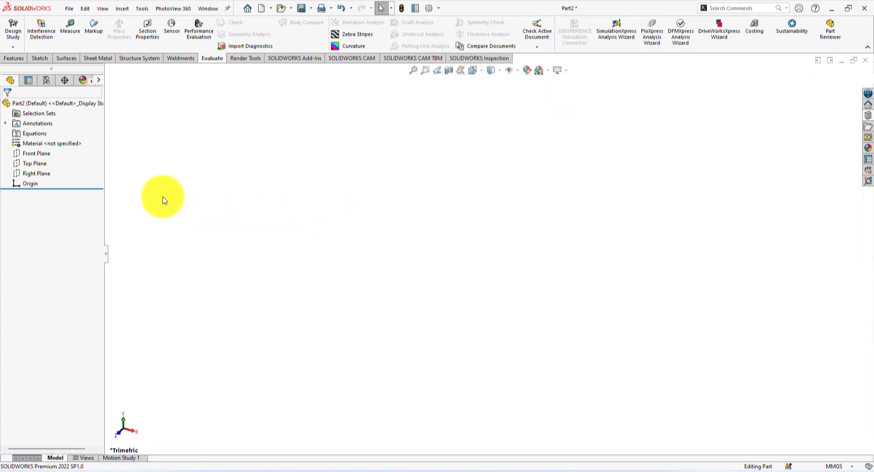
# Assign AISI 316 Stainless Steel Sheet (SS) as the material of the new part
pyautogui.rightClick(41, 144)
pyautogui.click(59, 150)
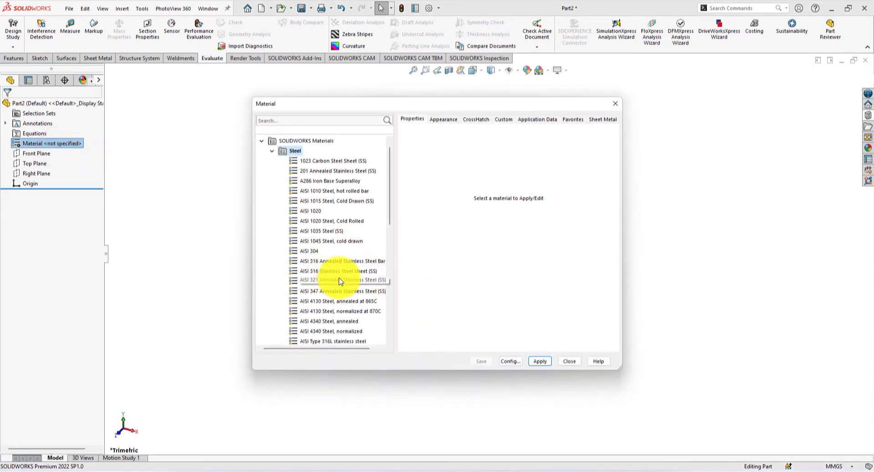
pyautogui.click(339, 270)
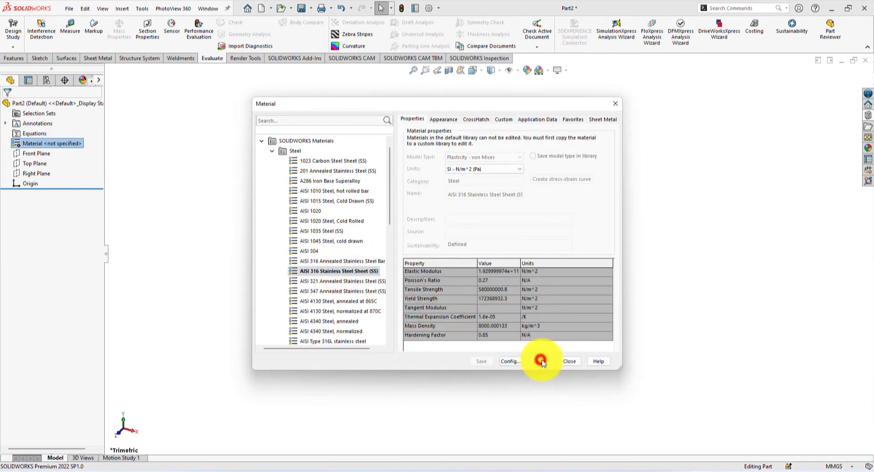
pyautogui.click(541, 360)
pyautogui.click(569, 361)
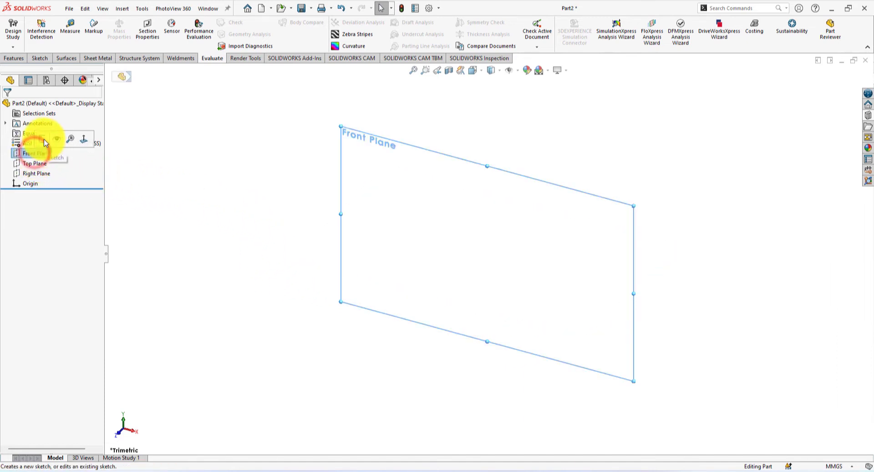
# Start a sketch on the Front Plane and draw a center rectangle centred on the origin
pyautogui.click(43, 139)
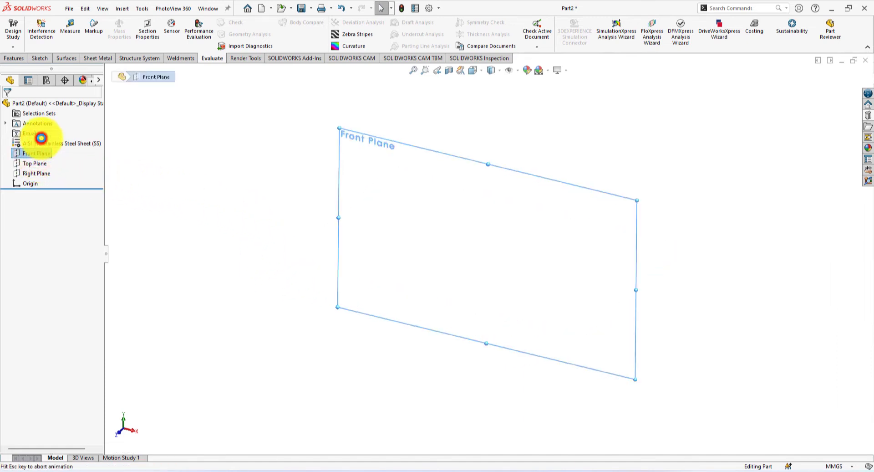
pyautogui.click(191, 161)
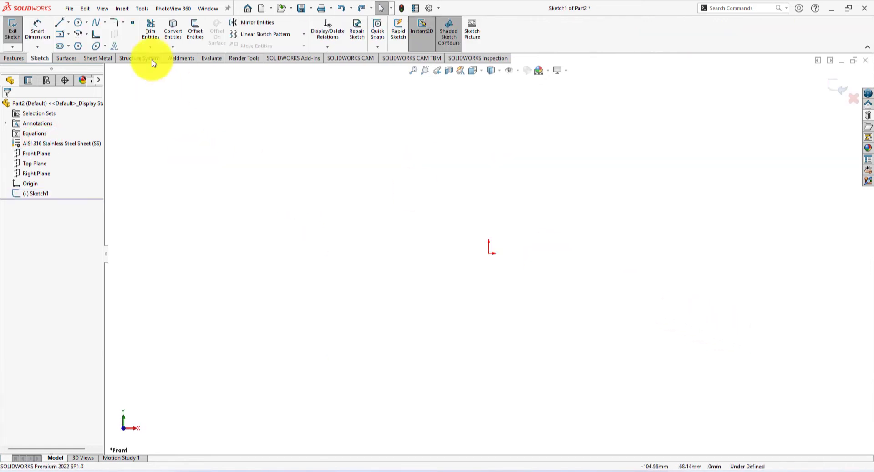
pyautogui.click(60, 34)
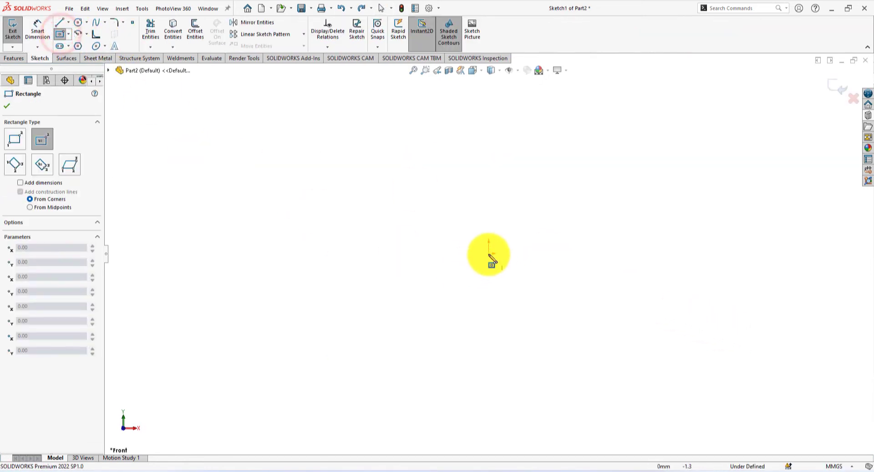
pyautogui.click(489, 253)
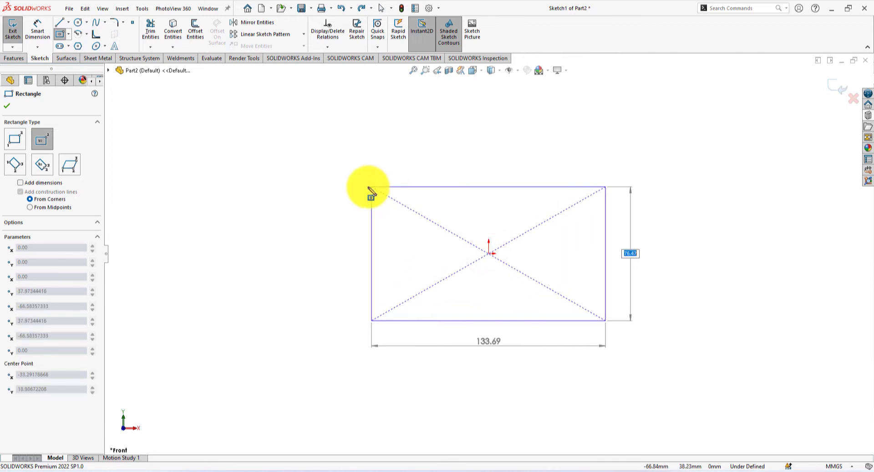
# Complete the center rectangle about the origin and dimension its width to 320 mm
pyautogui.click(368, 186)
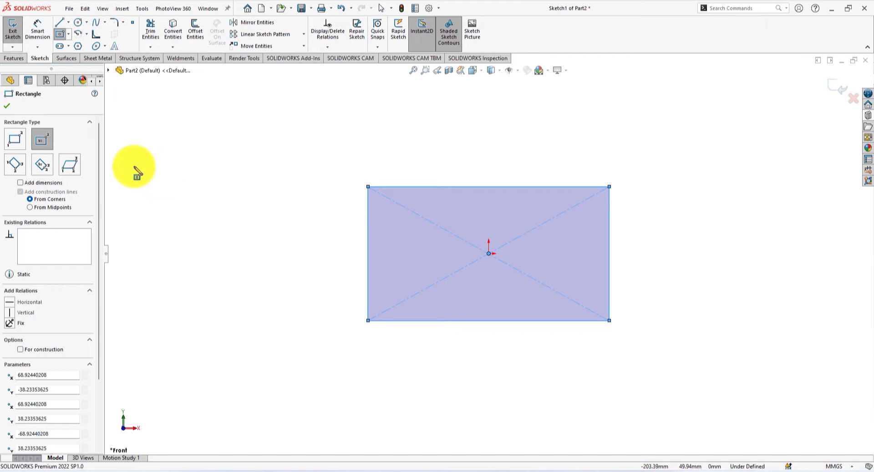
pyautogui.click(38, 31)
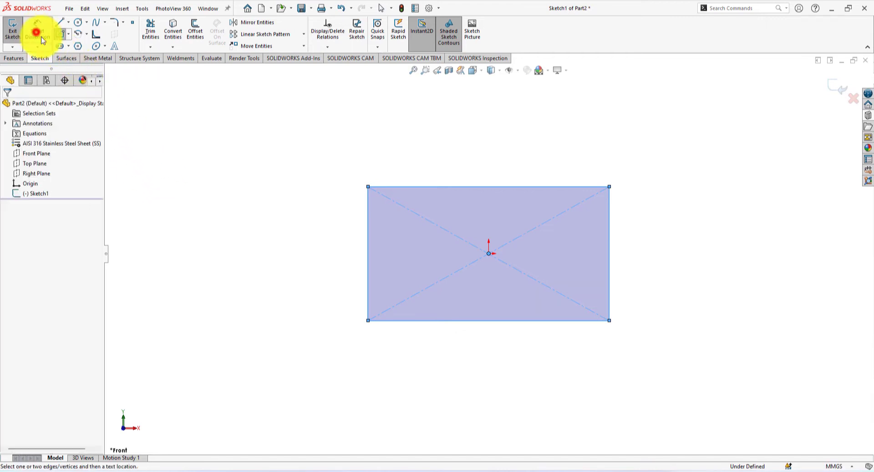
pyautogui.click(419, 186)
pyautogui.click(480, 157)
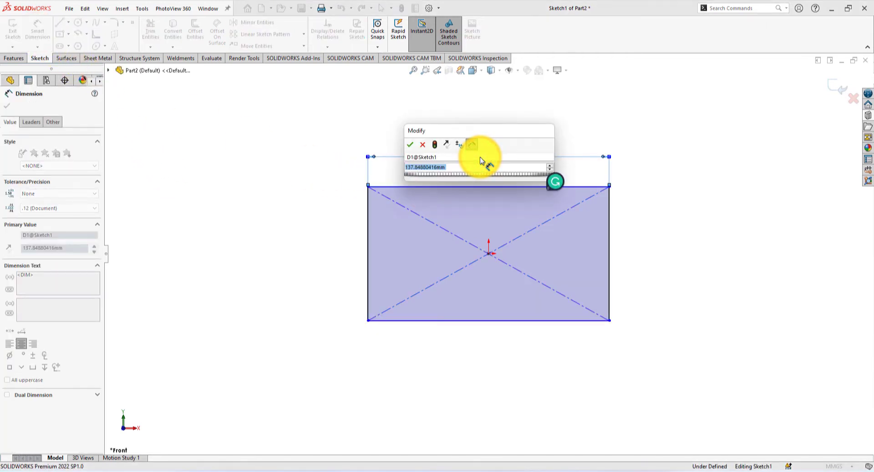
pyautogui.write('320')
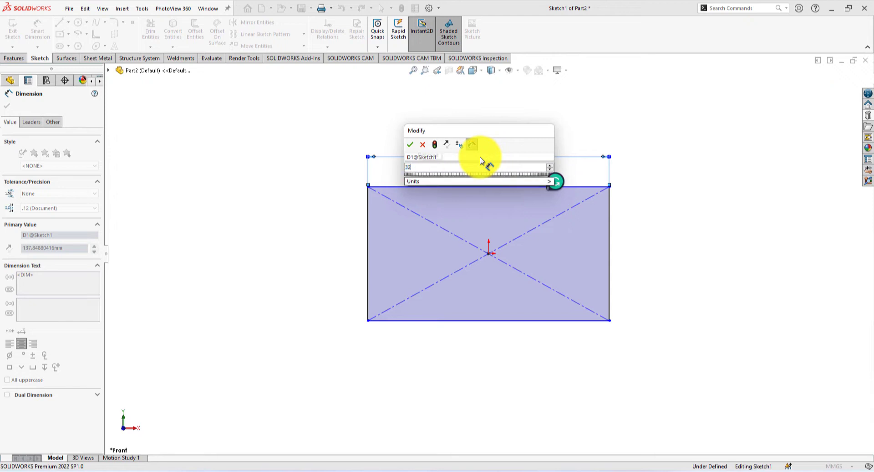
pyautogui.press('Return')
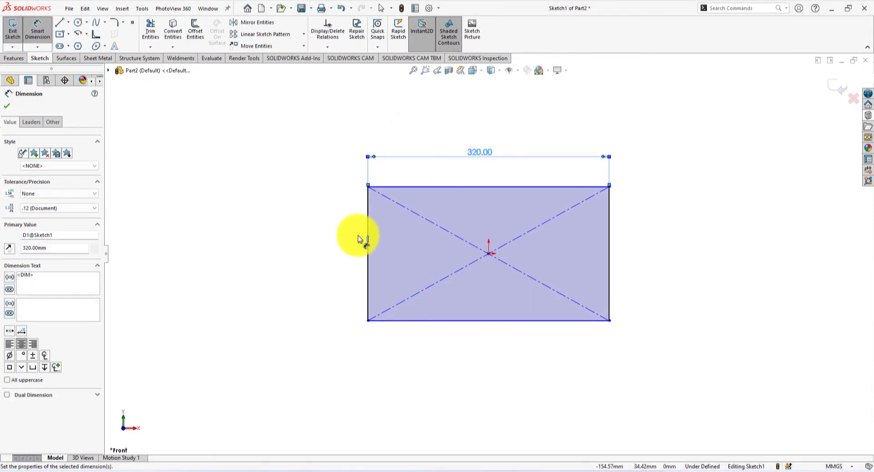
# Dimension the rectangle's height to 125 mm
pyautogui.click(611, 274)
pyautogui.click(679, 254)
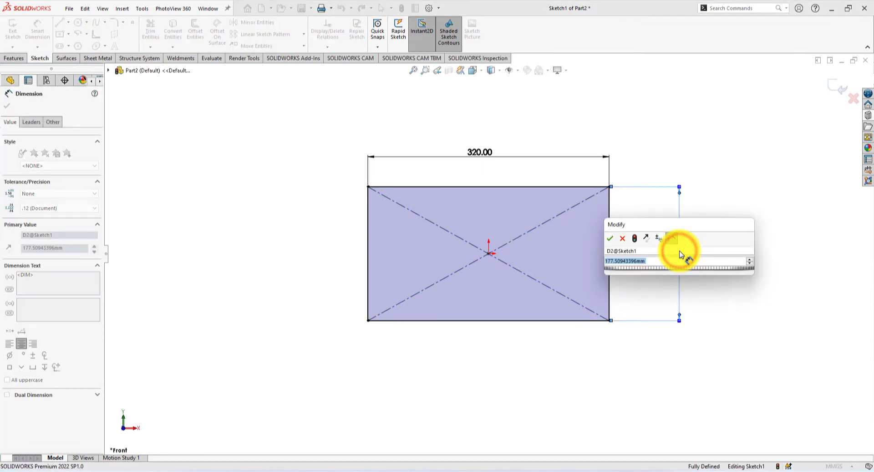
pyautogui.write('125')
pyautogui.press('Return')
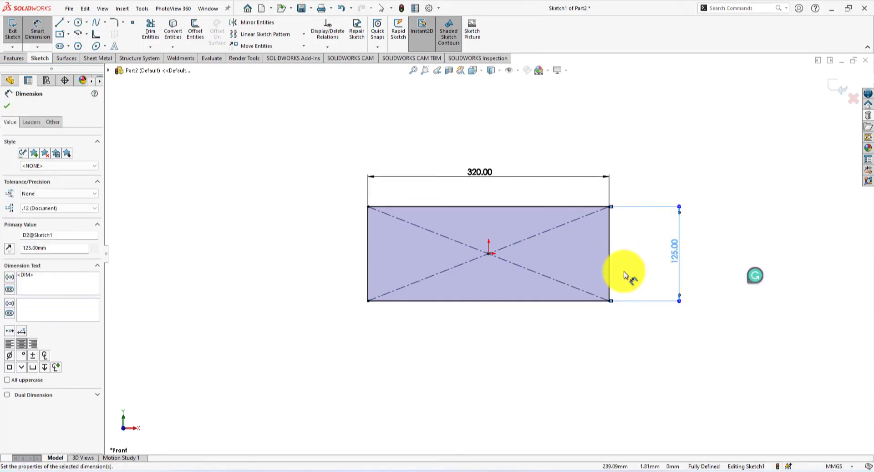
# Draw a vertical construction line from the origin to the midpoint of the rectangle's upper edge
pyautogui.scroll(-2, 501, 213)
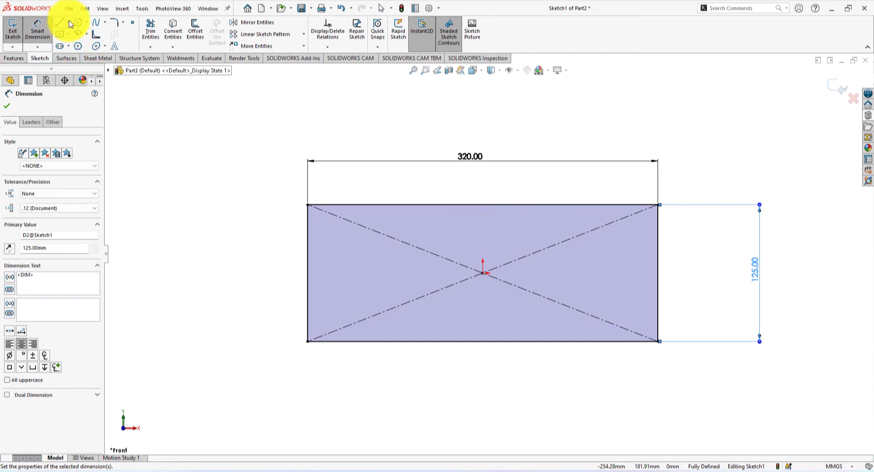
pyautogui.click(76, 48)
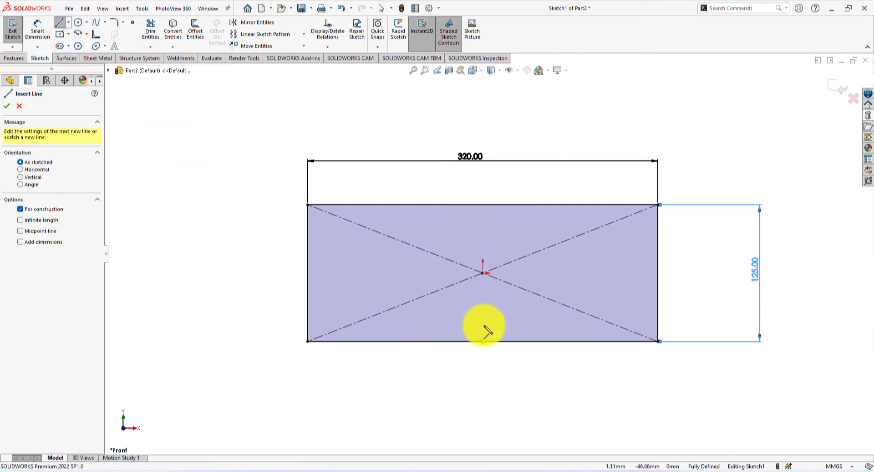
pyautogui.click(483, 273)
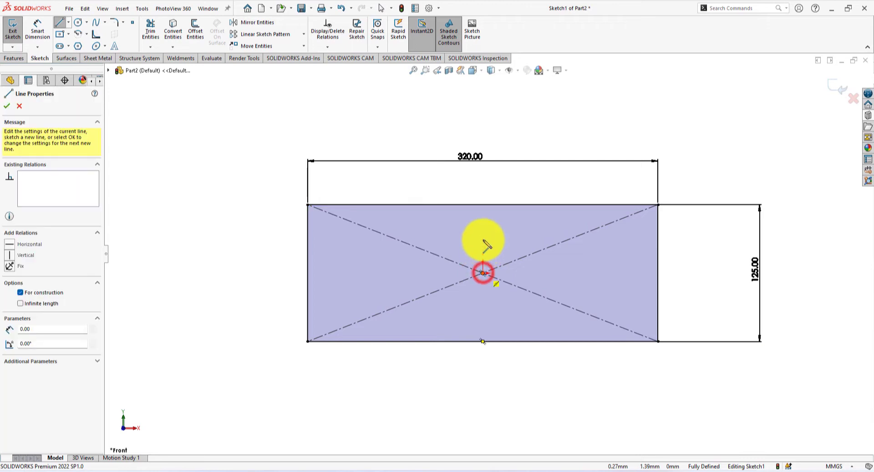
pyautogui.click(483, 205)
pyautogui.rightClick(456, 174)
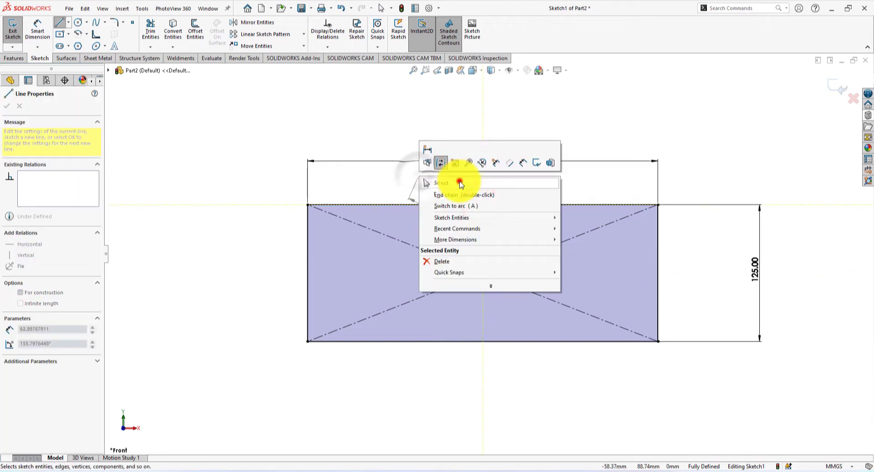
pyautogui.click(459, 180)
# Sketch a center rectangle about 153 by 26 mm inside the outer one, centered on the vertical construction line
pyautogui.scroll(-2, 454, 197)
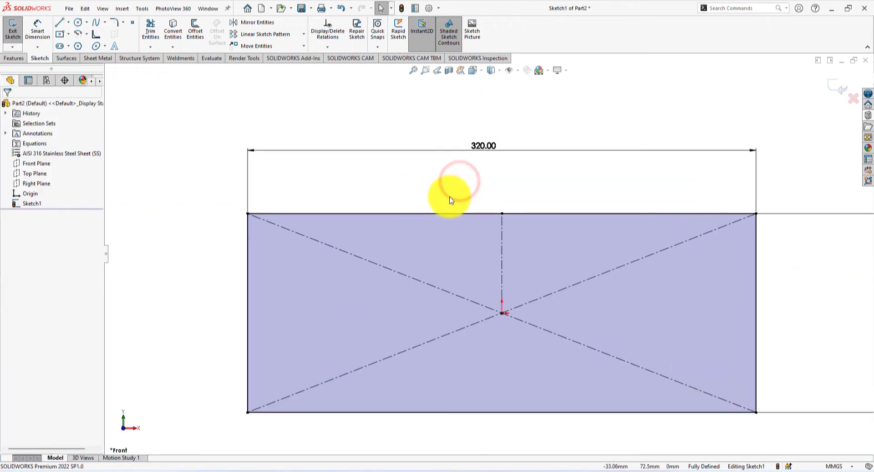
pyautogui.click(60, 33)
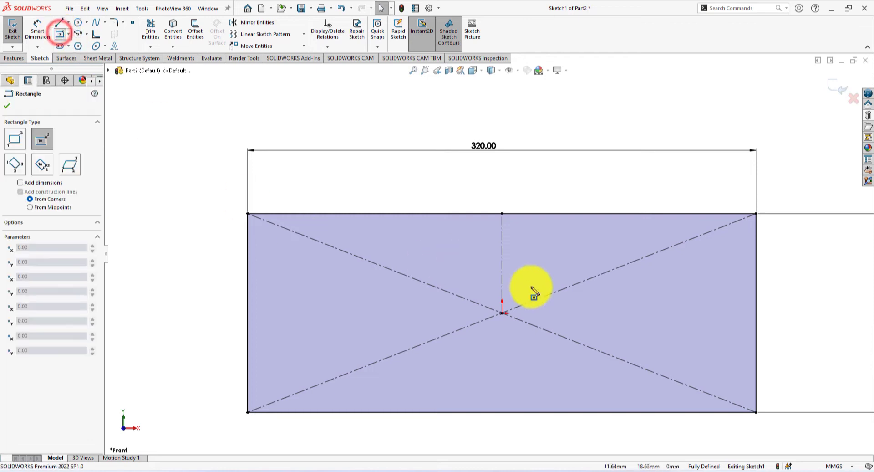
pyautogui.click(502, 254)
pyautogui.click(382, 234)
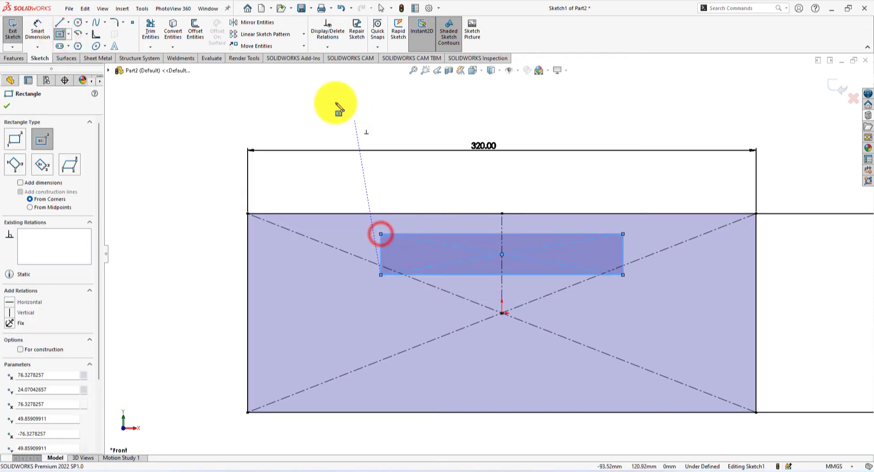
pyautogui.rightClick(329, 92)
pyautogui.click(355, 100)
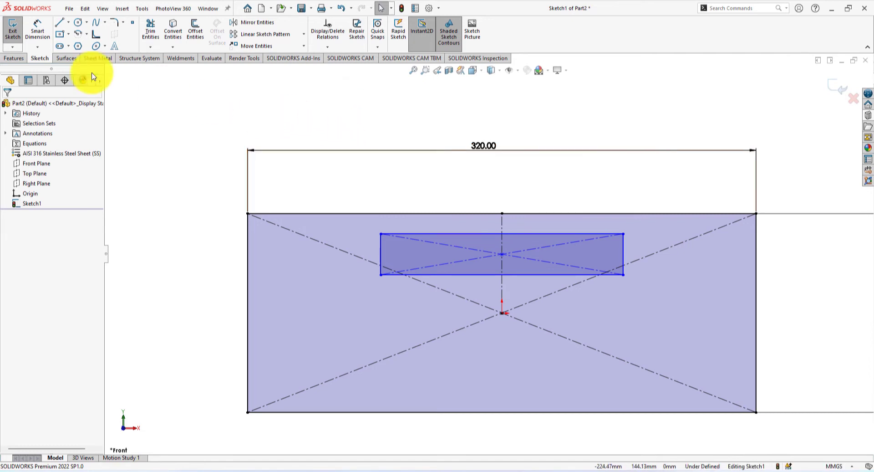
# Dimension the inner rectangle to 25 mm high and 230 mm wide
pyautogui.click(37, 27)
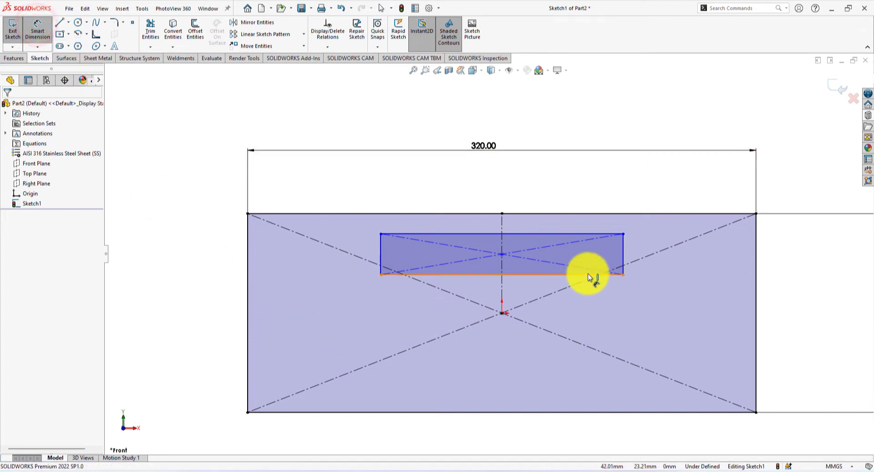
pyautogui.click(623, 263)
pyautogui.click(640, 256)
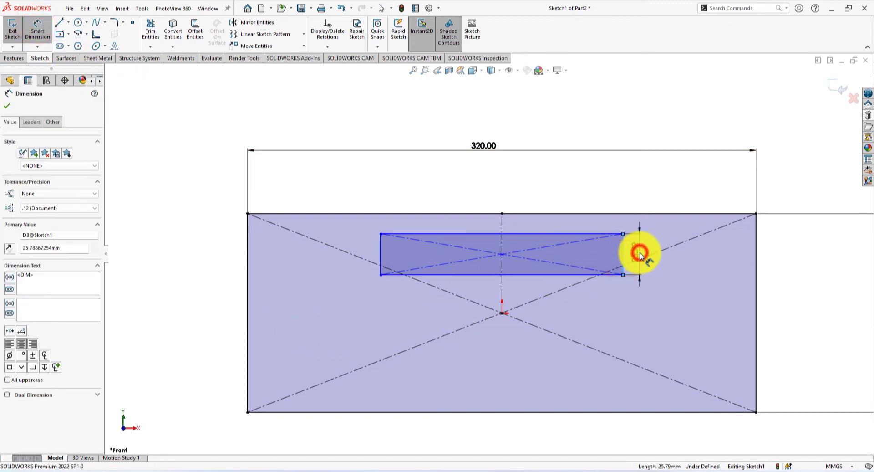
pyautogui.write('25')
pyautogui.press('Return')
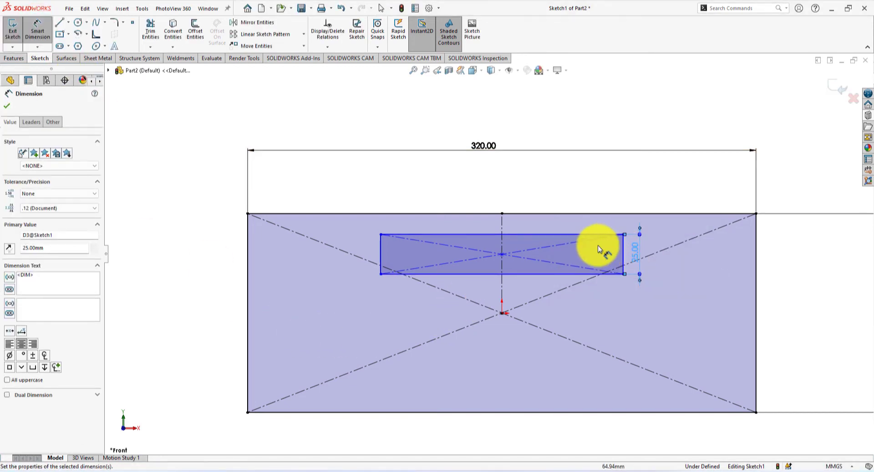
pyautogui.click(563, 234)
pyautogui.click(504, 190)
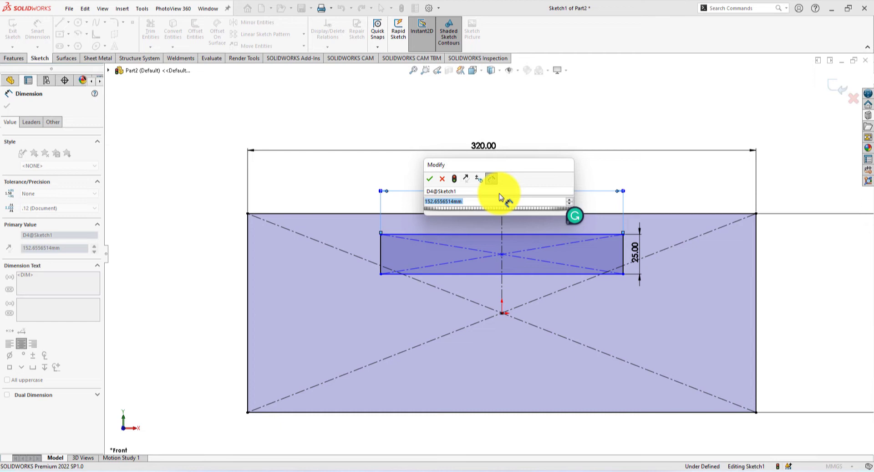
pyautogui.write('230')
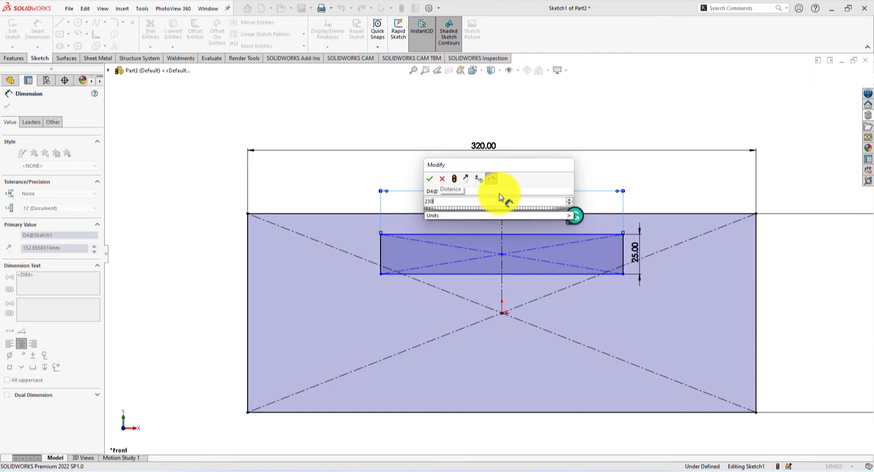
pyautogui.press('Return')
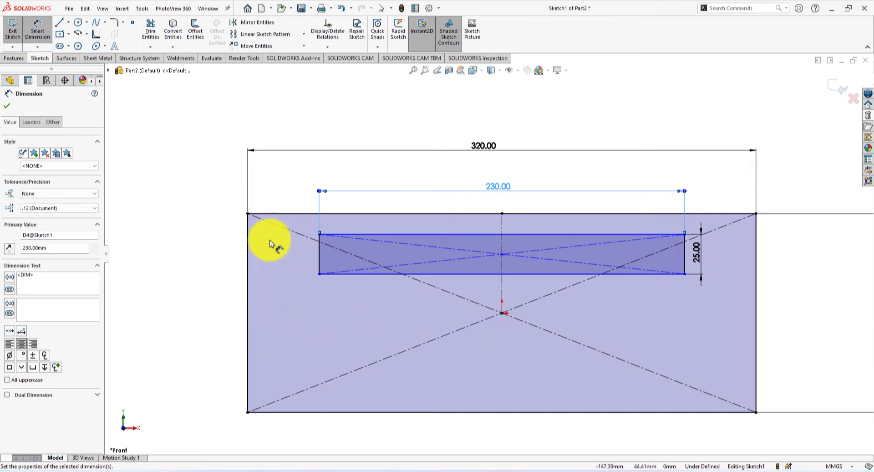
# Dimension the distance from the outer rectangle's upper edge to the inner rectangle's lower edge to 60 mm
pyautogui.click(278, 213)
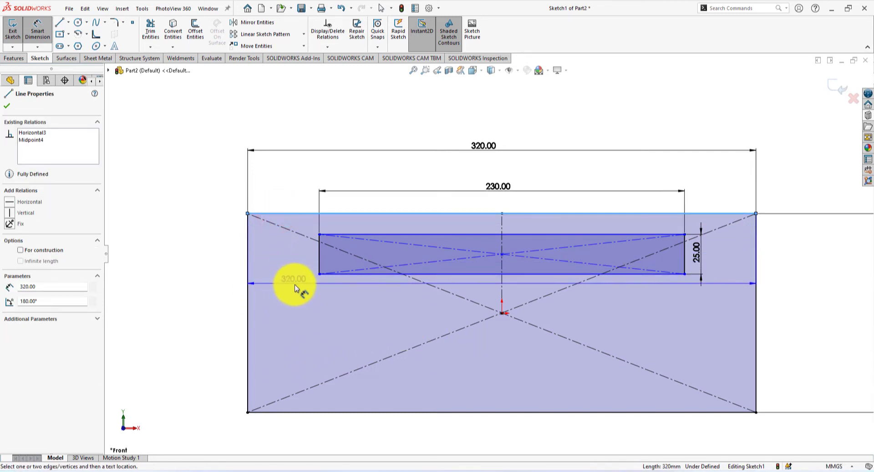
pyautogui.click(353, 273)
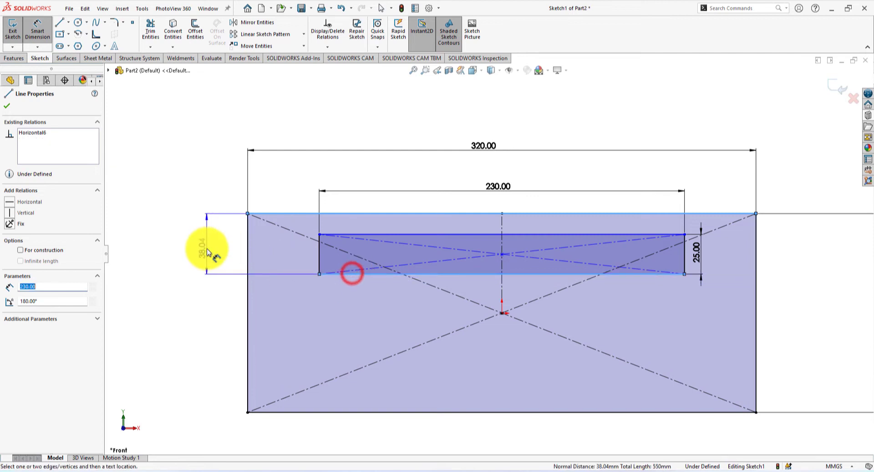
pyautogui.click(208, 249)
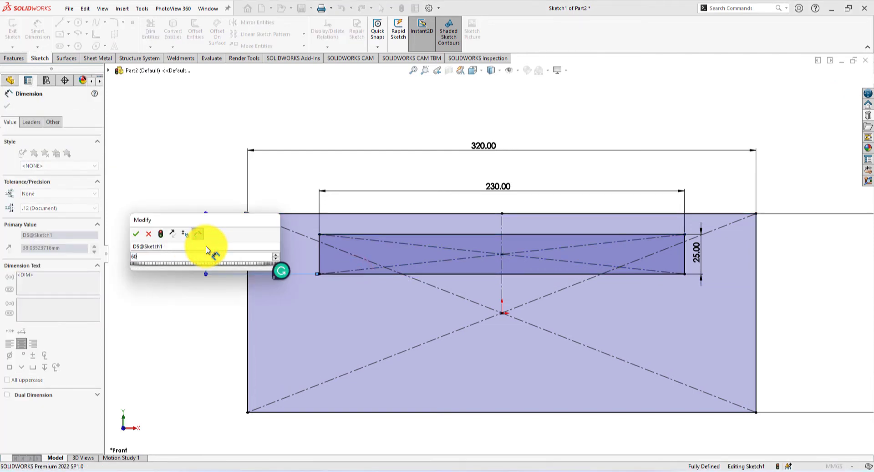
pyautogui.press('Return')
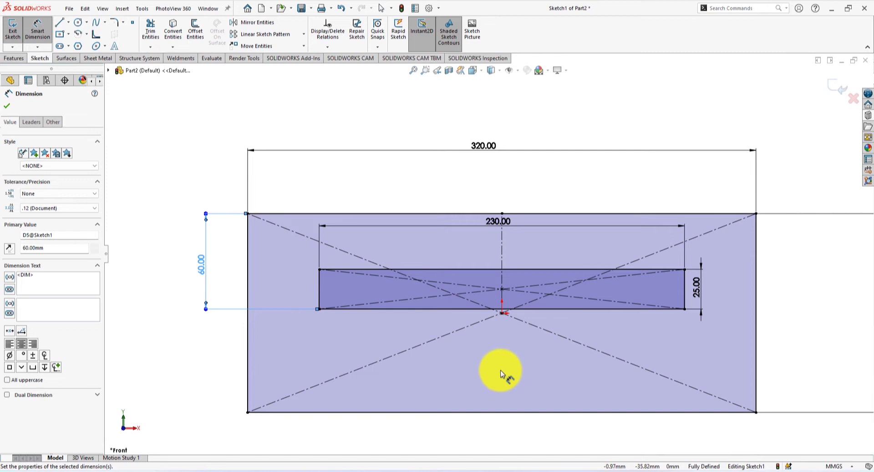
pyautogui.click(8, 108)
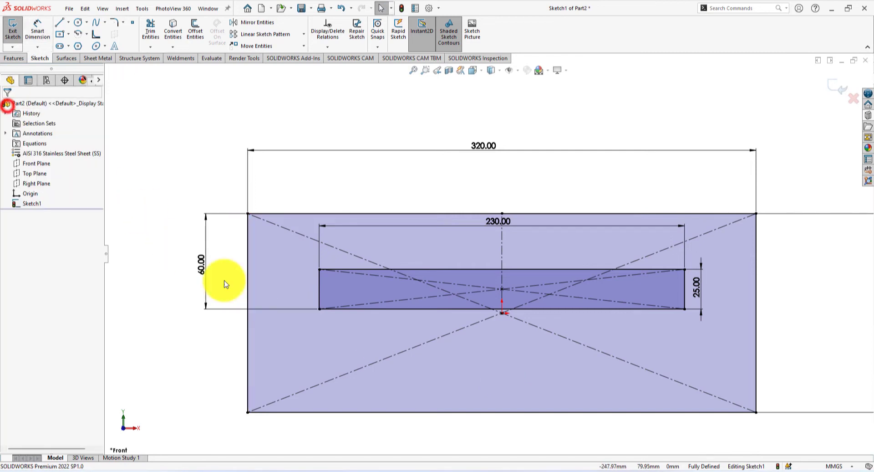
# Place two sketch points on the outer rectangle's lower edge, about 72 mm from its left end and 63 mm from its right end
pyautogui.scroll(3, 542, 425)
pyautogui.scroll(-3, 531, 335)
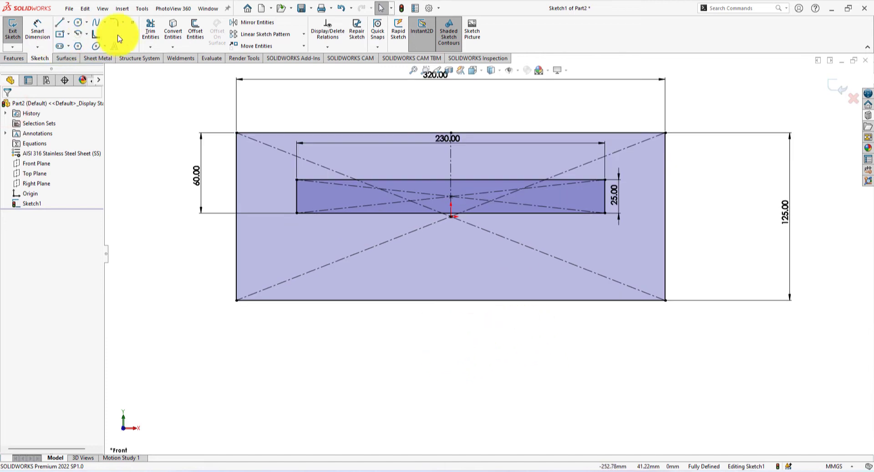
pyautogui.click(131, 24)
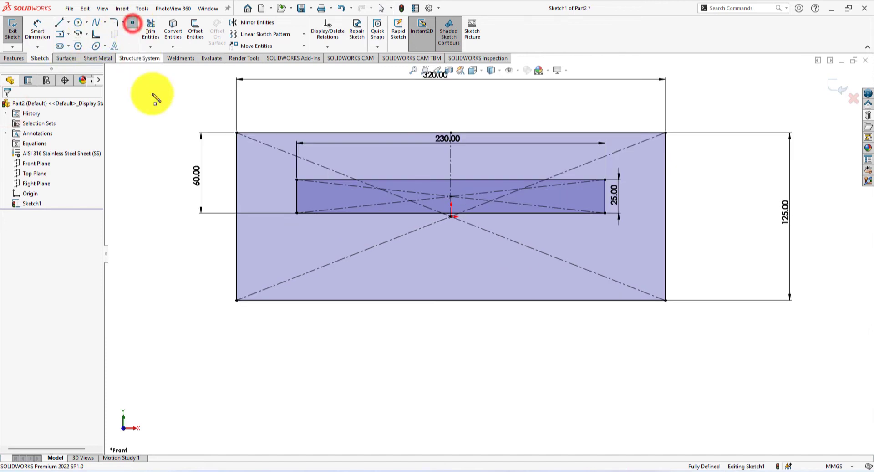
pyautogui.click(333, 301)
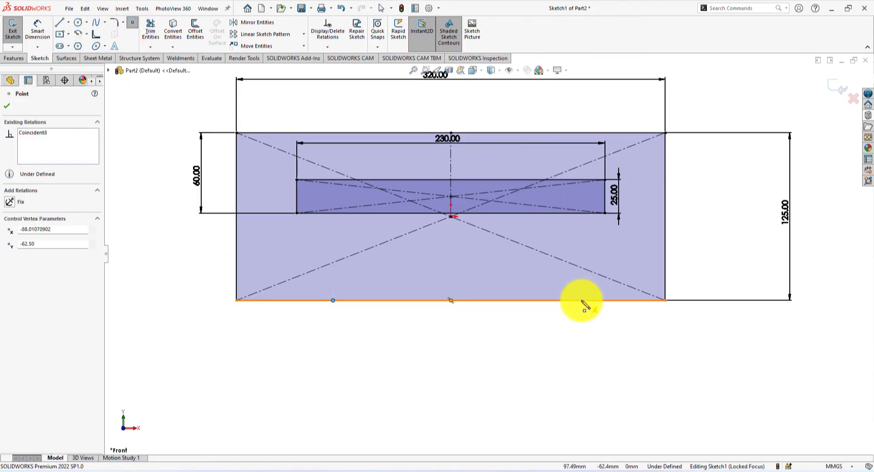
pyautogui.press('Escape')
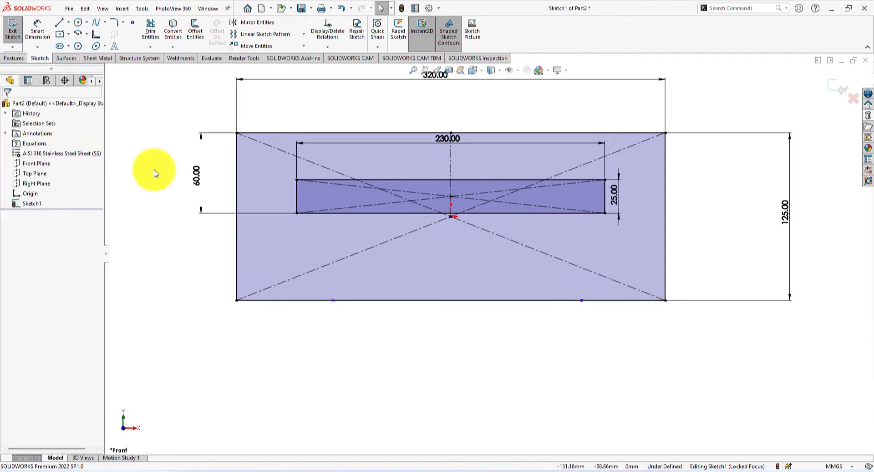
# Dimension the left sketch point 70 mm from the outer rectangle's lower-left corner
pyautogui.click(36, 31)
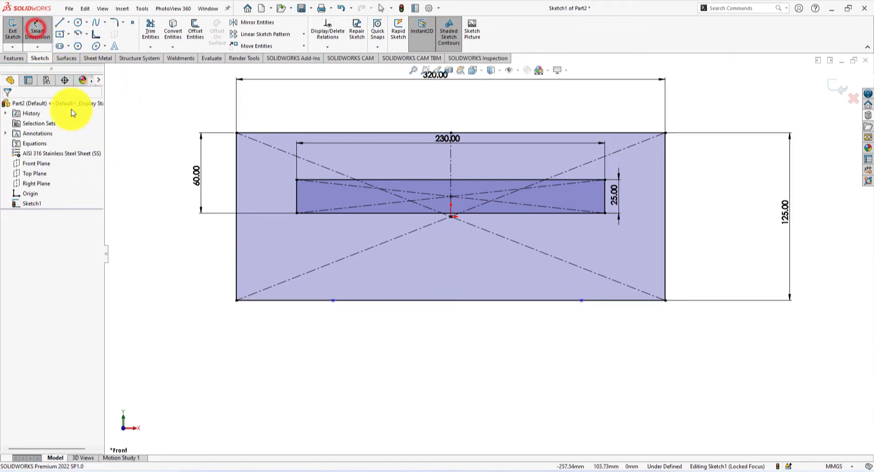
pyautogui.click(333, 300)
pyautogui.click(237, 300)
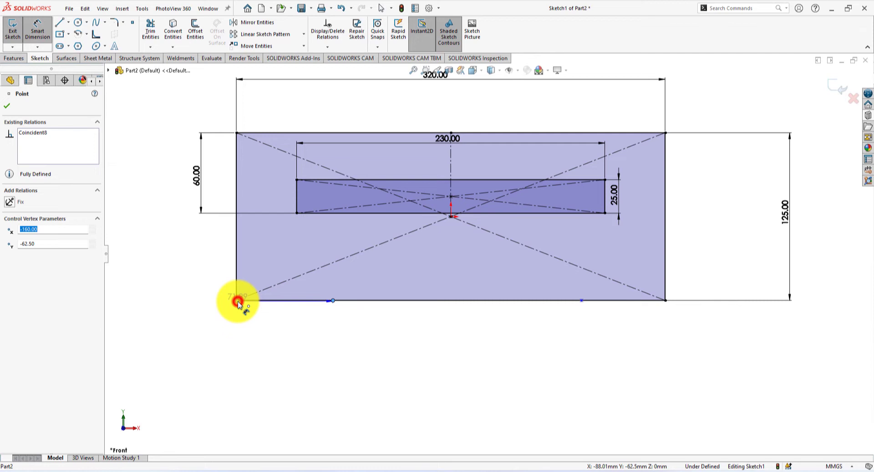
pyautogui.click(288, 342)
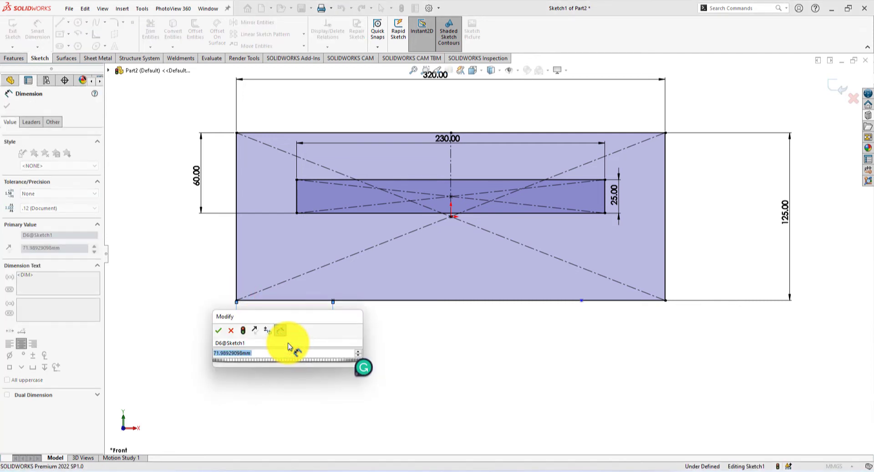
pyautogui.write('70')
pyautogui.press('Return')
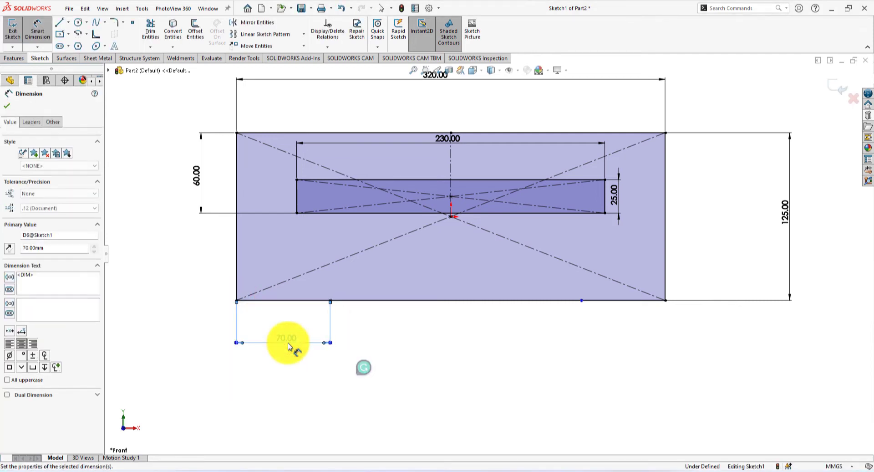
# Dimension the right sketch point 70 mm from the outer rectangle's lower-right corner
pyautogui.click(582, 301)
pyautogui.click(665, 301)
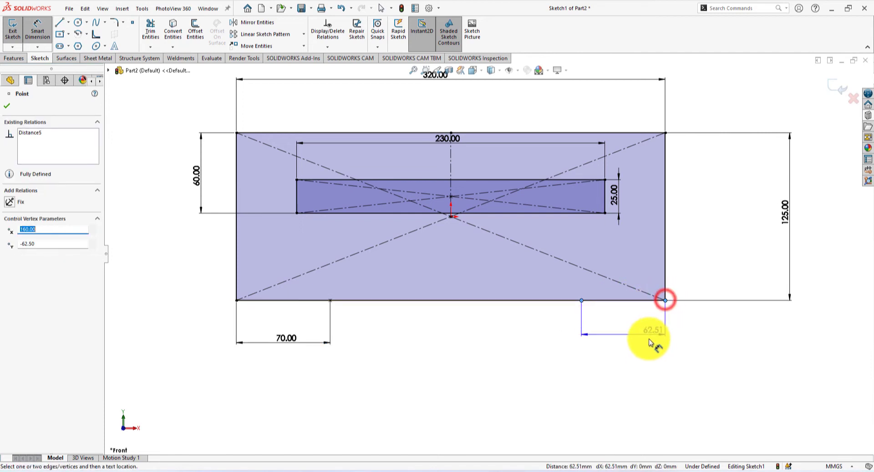
pyautogui.click(635, 336)
pyautogui.write('7')
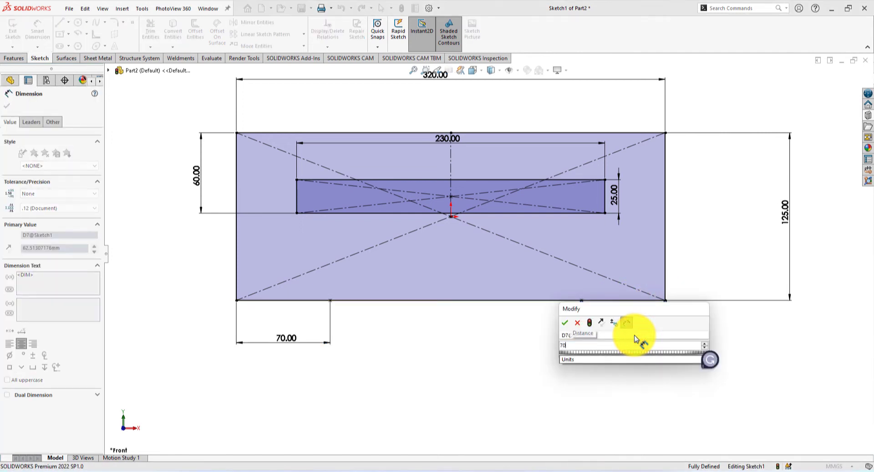
pyautogui.write('0')
pyautogui.press('Return')
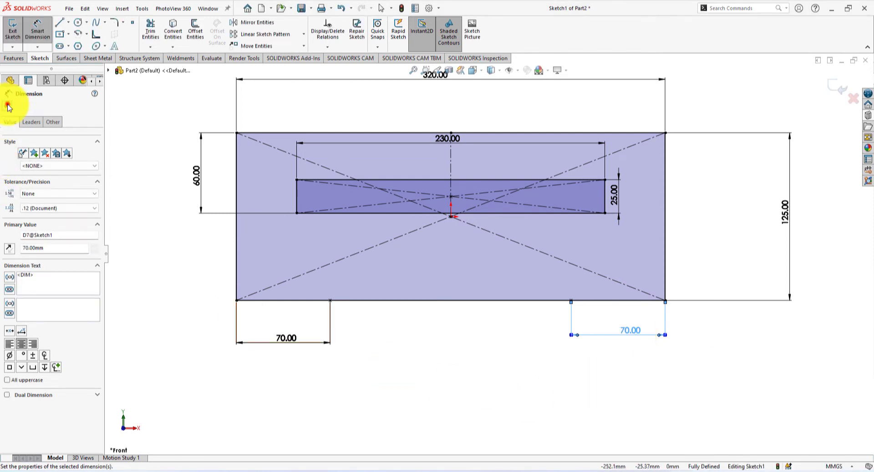
pyautogui.click(8, 105)
# Sketch a circle about 280 mm in diameter in the empty area below the plate
pyautogui.click(79, 24)
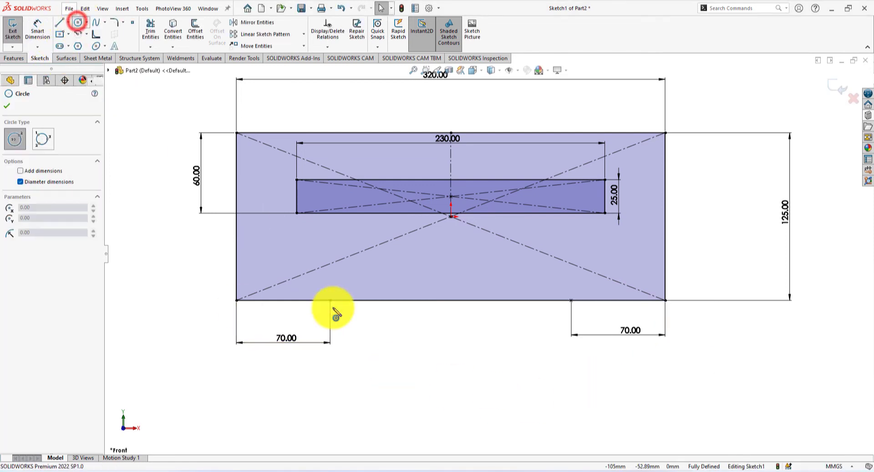
pyautogui.scroll(5, 458, 400)
pyautogui.click(483, 367)
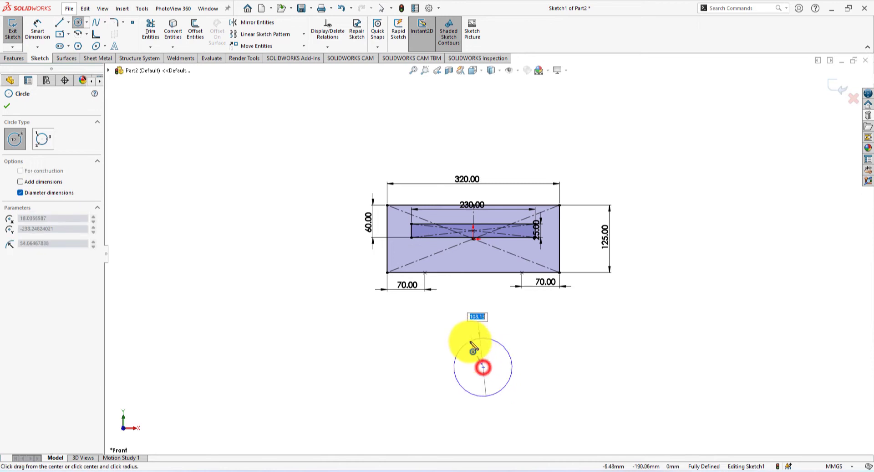
pyautogui.click(453, 298)
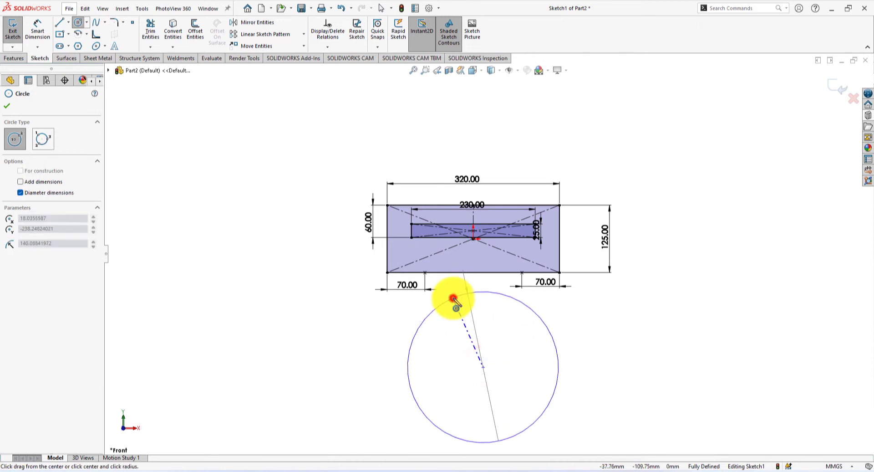
# Dimension the circle's diameter to 260 mm
pyautogui.click(38, 28)
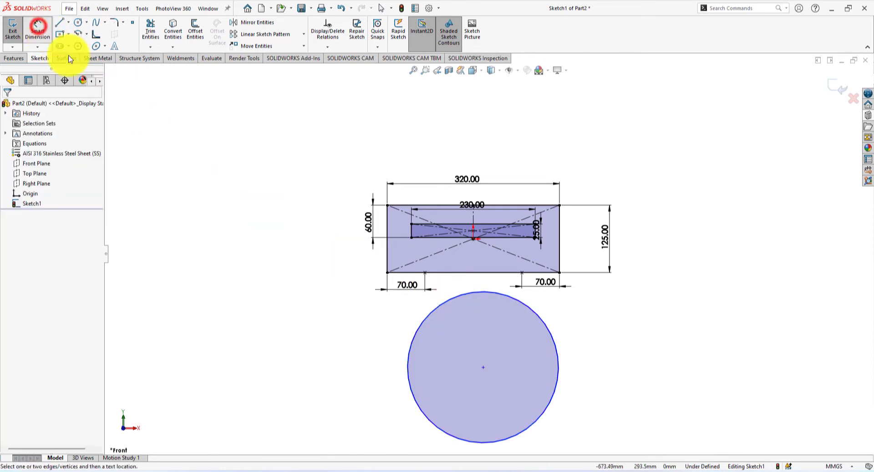
pyautogui.click(557, 368)
pyautogui.click(593, 338)
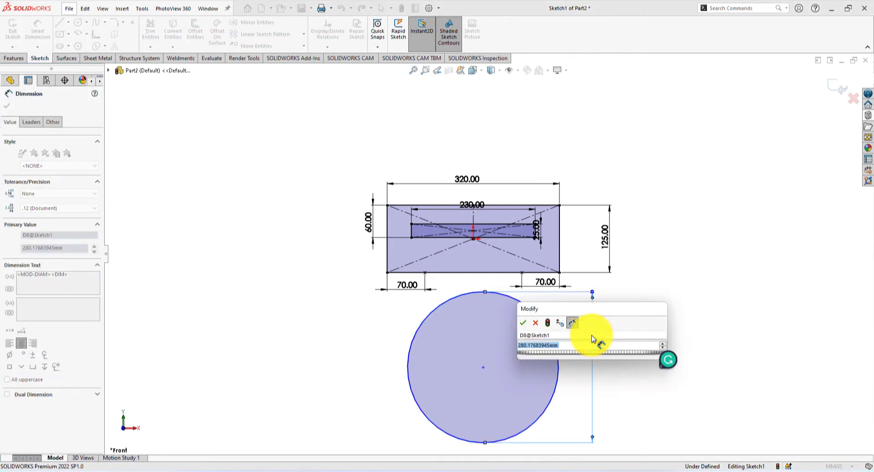
pyautogui.write('260')
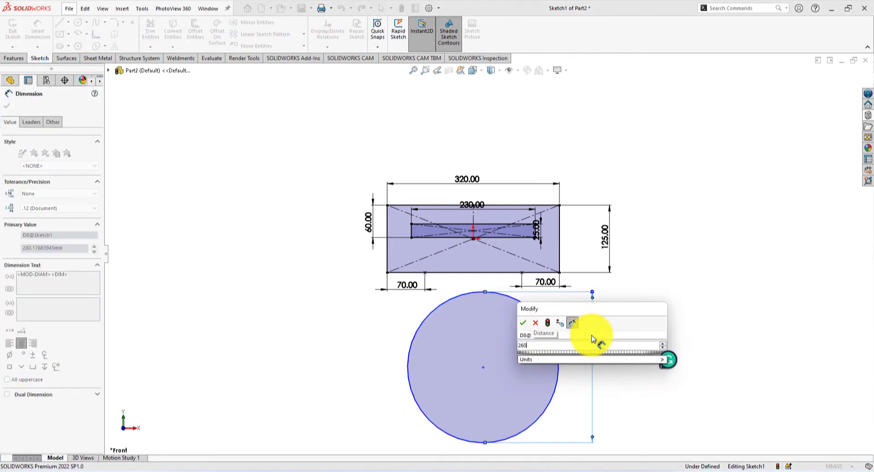
pyautogui.press('Return')
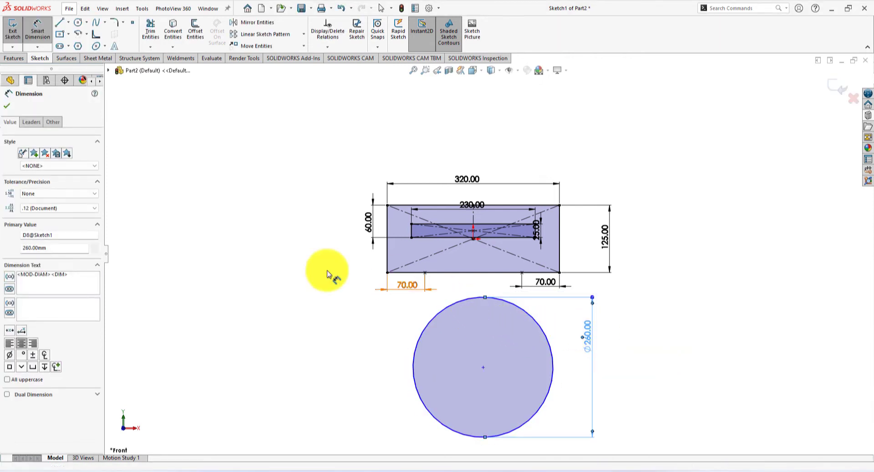
pyautogui.click(6, 106)
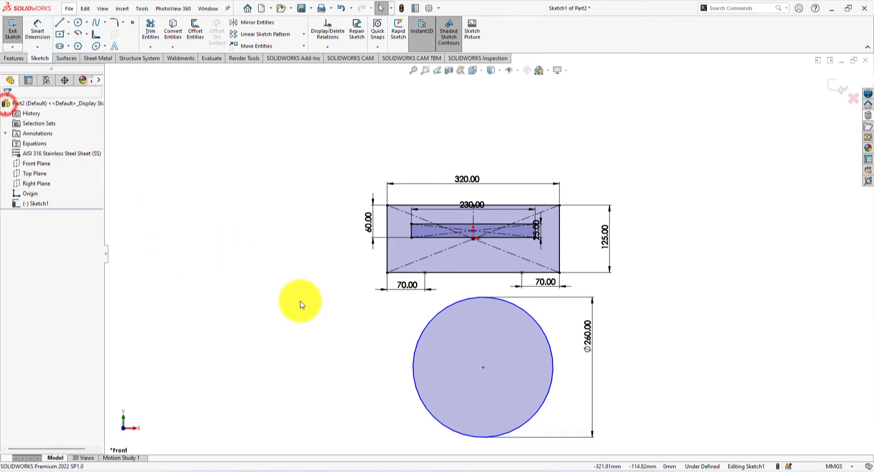
# Make the circle coincident with the left sketch point on the plate's lower edge
pyautogui.scroll(-3, 455, 299)
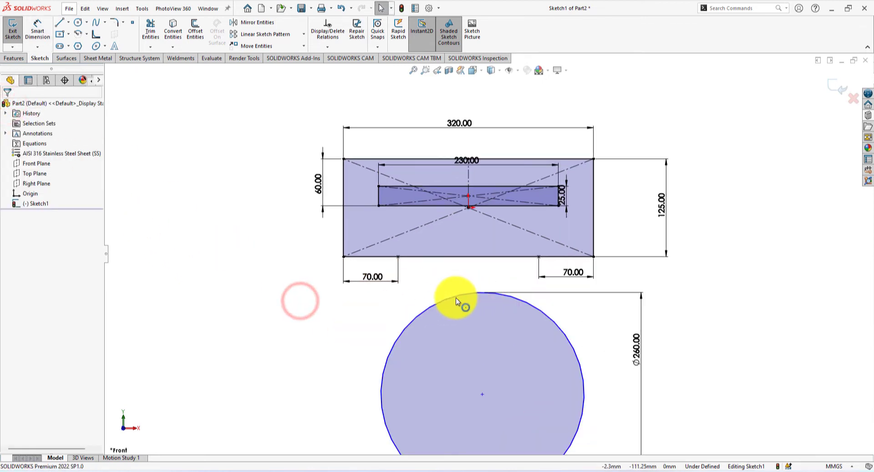
pyautogui.click(427, 308)
pyautogui.click(398, 257)
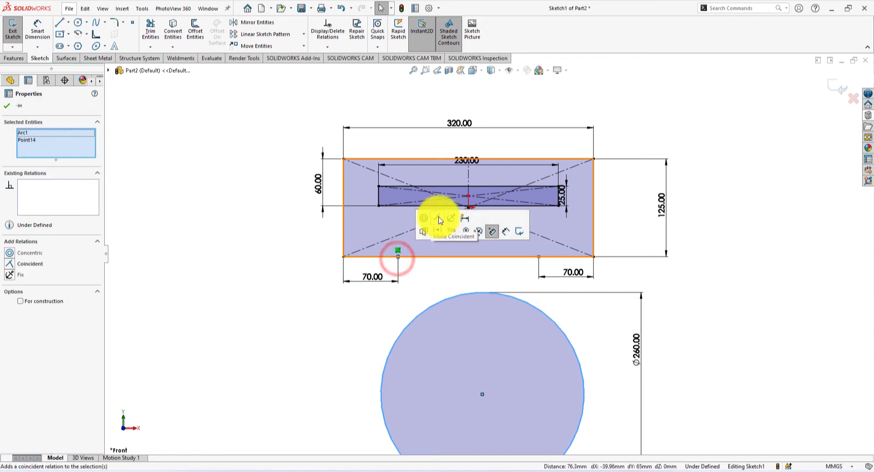
pyautogui.click(440, 219)
pyautogui.click(268, 349)
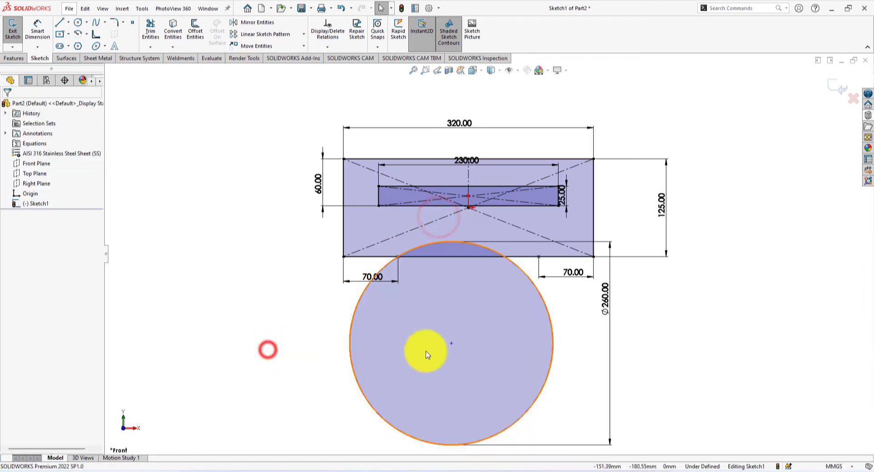
# Make the circle coincident with the right sketch point on the plate's lower edge
pyautogui.click(539, 257)
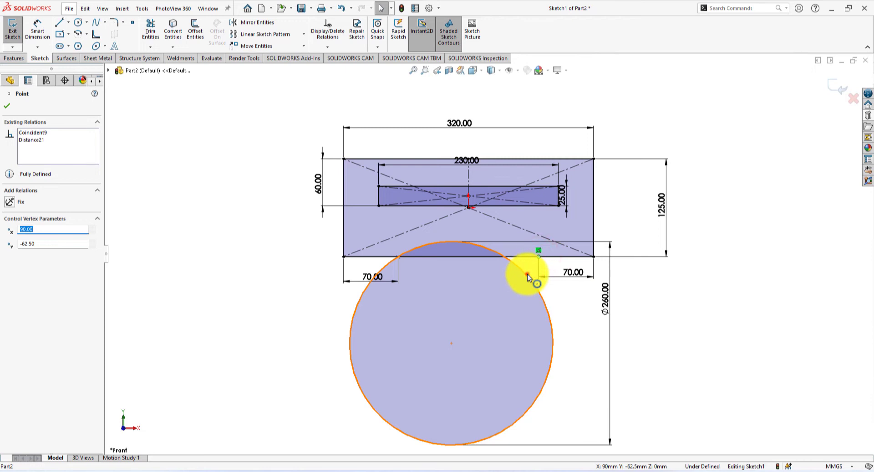
pyautogui.keyDown('ctrl'); pyautogui.click(527, 277); pyautogui.keyUp('ctrl')
pyautogui.click(567, 233)
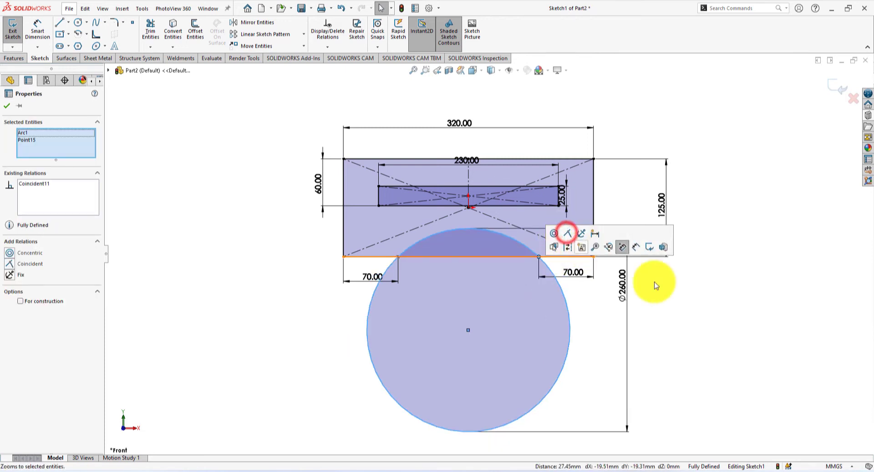
pyautogui.click(700, 301)
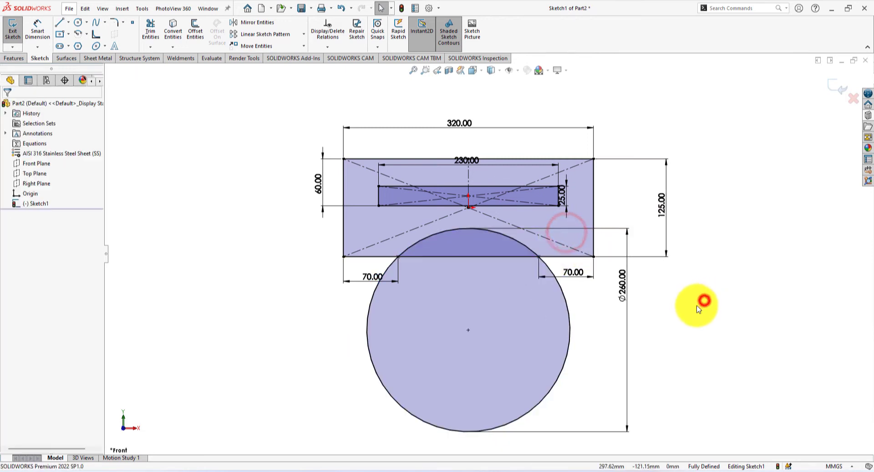
# Trim the circle outside the plate and the lower edge between the two points to leave an arched cutout
pyautogui.click(152, 29)
pyautogui.moveTo(234, 353); pyautogui.dragTo(410, 363)
pyautogui.moveTo(435, 337)
pyautogui.mouseDown()
pyautogui.moveTo(459, 255)
pyautogui.moveTo(478, 255)
pyautogui.mouseUp()
pyautogui.scroll(2, 480, 259)
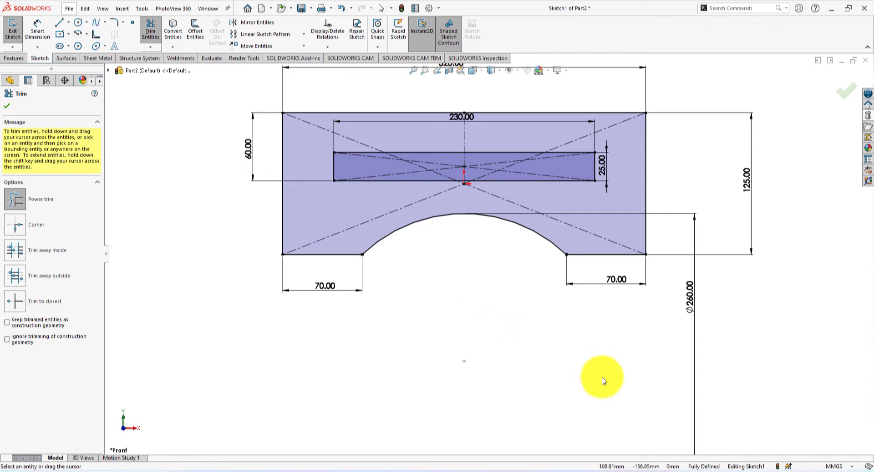
pyautogui.click(8, 108)
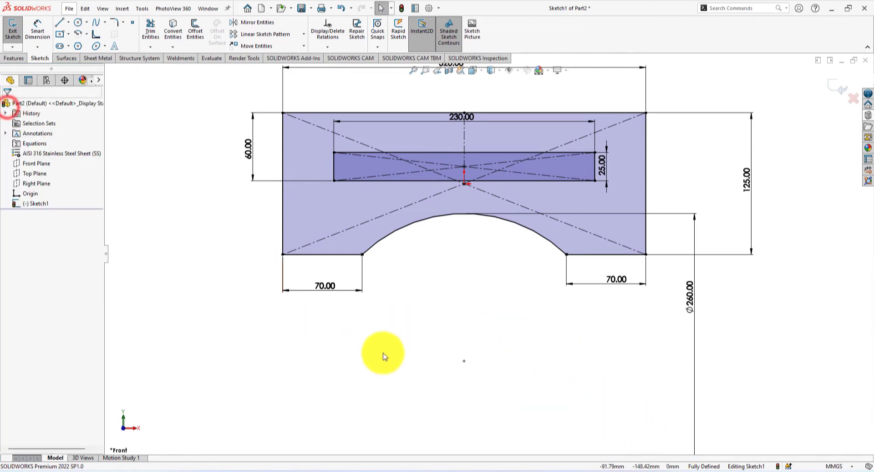
# Extrude the plate profile as a 3 mm blind boss from the sketch plane
pyautogui.moveTo(410, 352)
pyautogui.mouseDown(button='middle')
pyautogui.moveTo(429, 348)
pyautogui.moveTo(417, 298)
pyautogui.moveTo(437, 322)
pyautogui.mouseUp(button='middle')
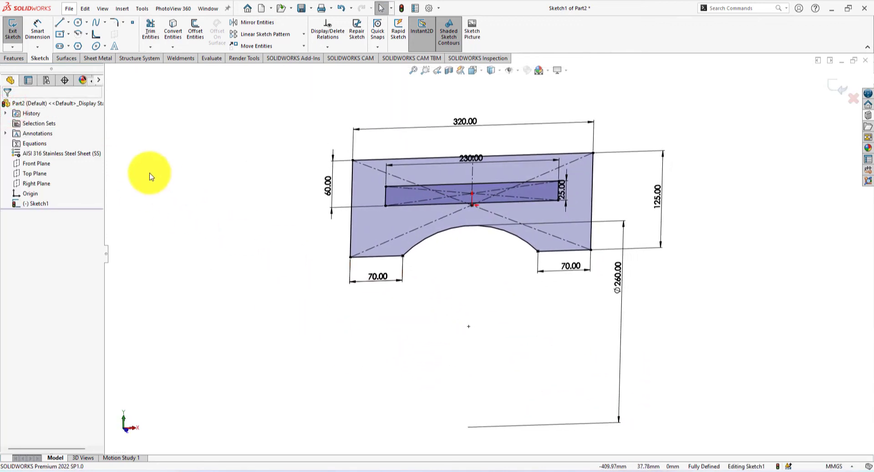
pyautogui.click(13, 58)
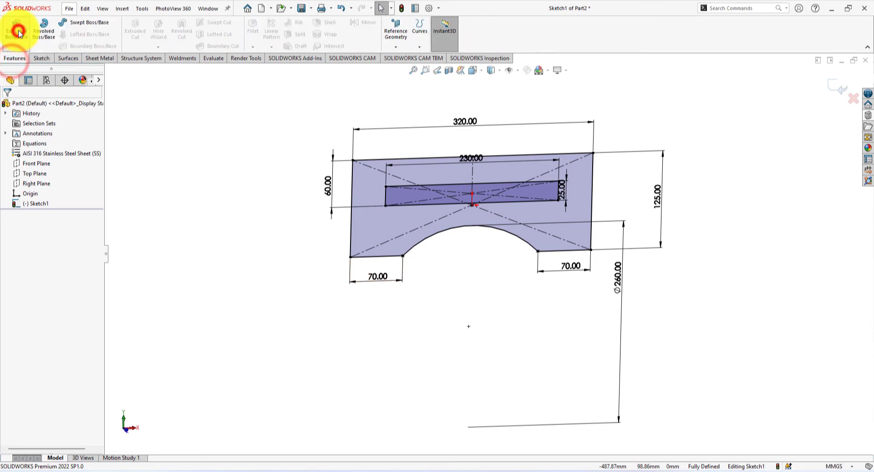
pyautogui.click(17, 31)
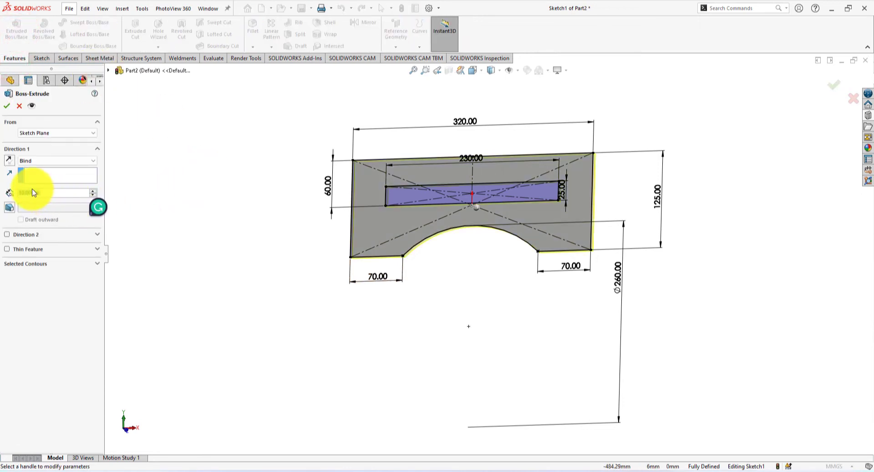
pyautogui.press('Return')
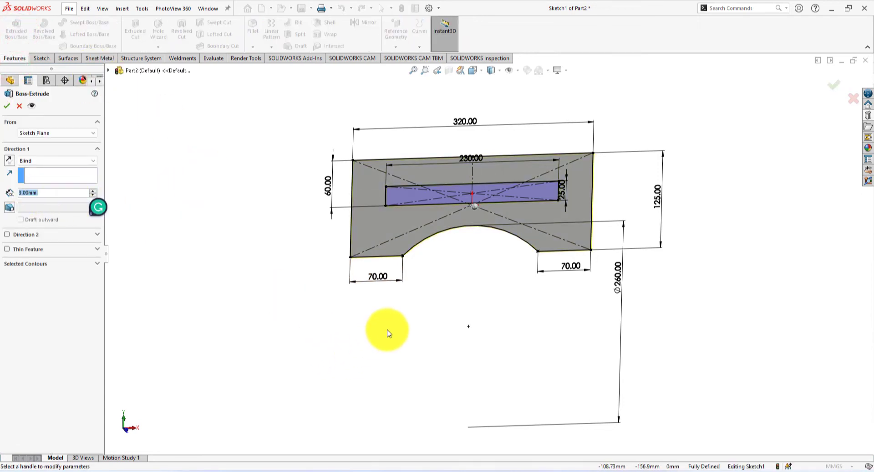
pyautogui.moveTo(378, 332)
pyautogui.mouseDown(button='middle')
pyautogui.moveTo(314, 310)
pyautogui.moveTo(133, 186)
pyautogui.mouseUp(button='middle')
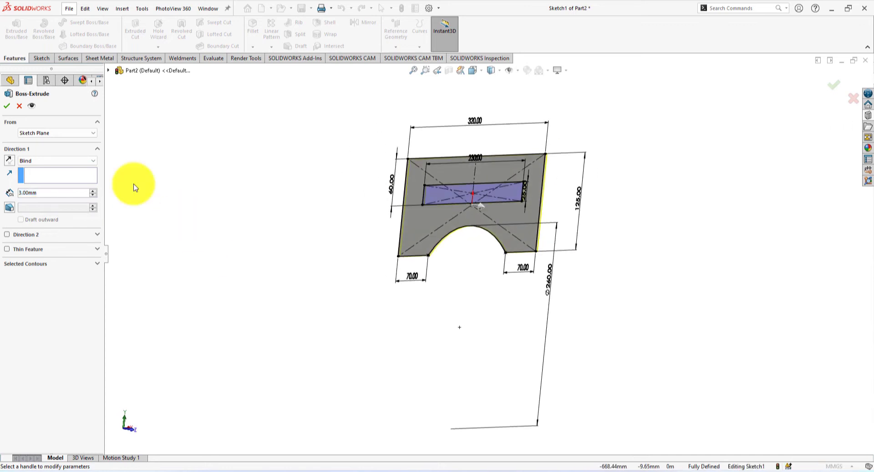
pyautogui.click(6, 107)
pyautogui.click(288, 234)
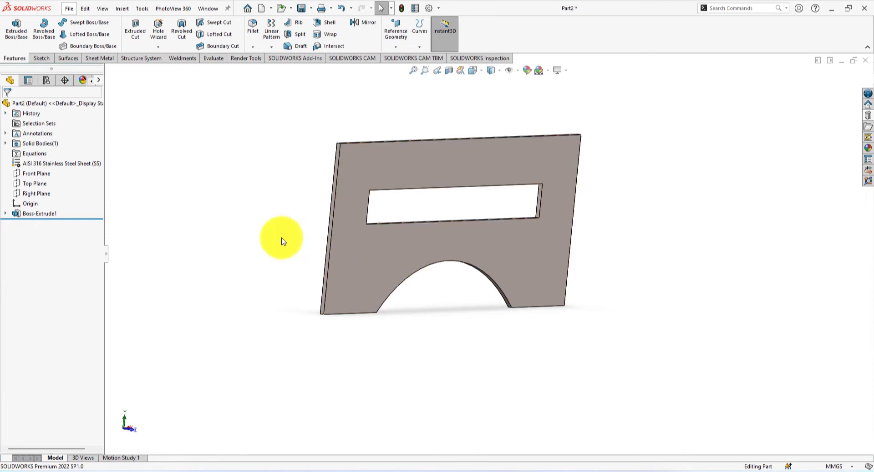
# Convert the plate to sheet metal using its large face as the fixed face, with 3 mm thickness and 1 mm bend radius
pyautogui.press('space')
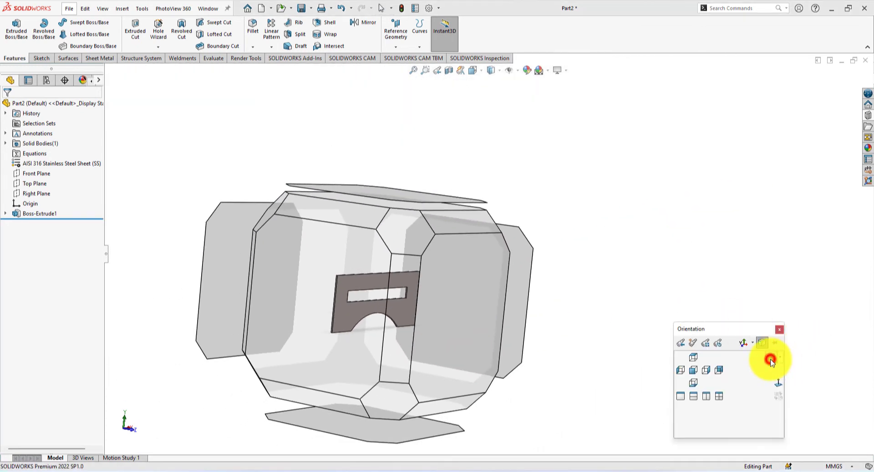
pyautogui.click(771, 360)
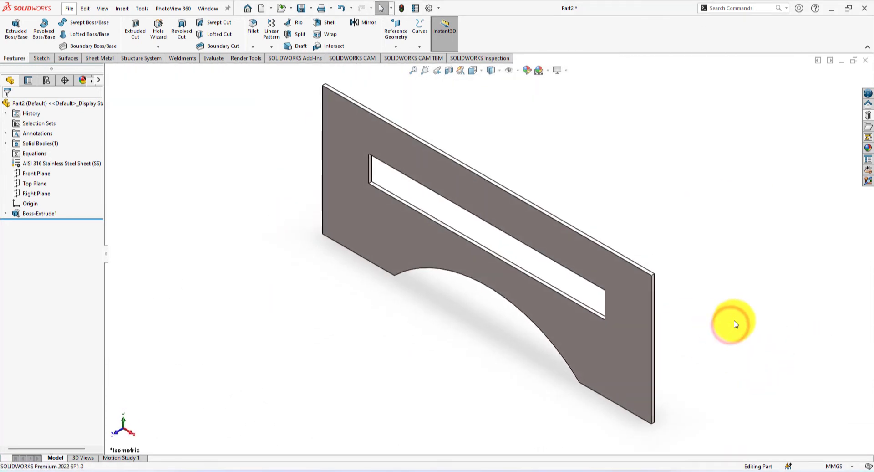
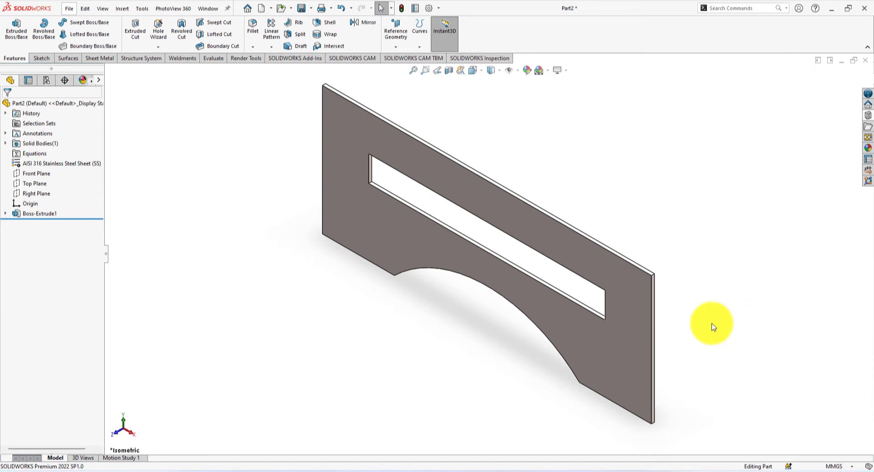
pyautogui.moveTo(683, 329)
pyautogui.mouseDown(button='middle')
pyautogui.moveTo(673, 313)
pyautogui.moveTo(600, 322)
pyautogui.mouseUp(button='middle')
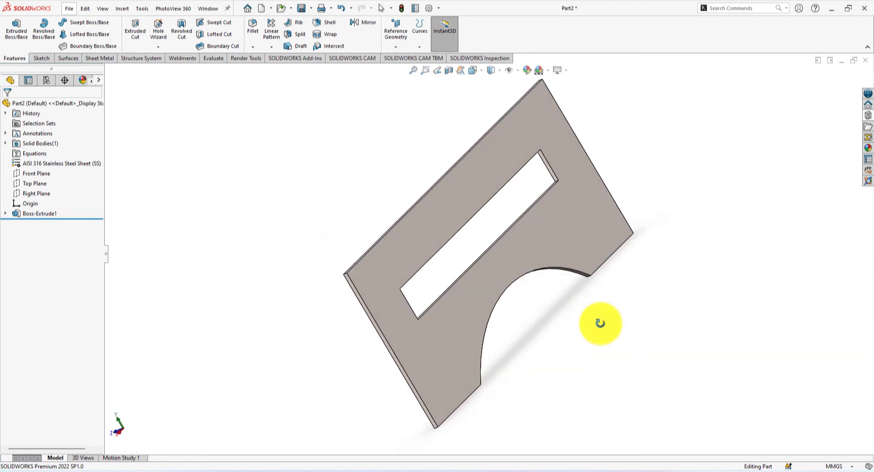
pyautogui.click(475, 310)
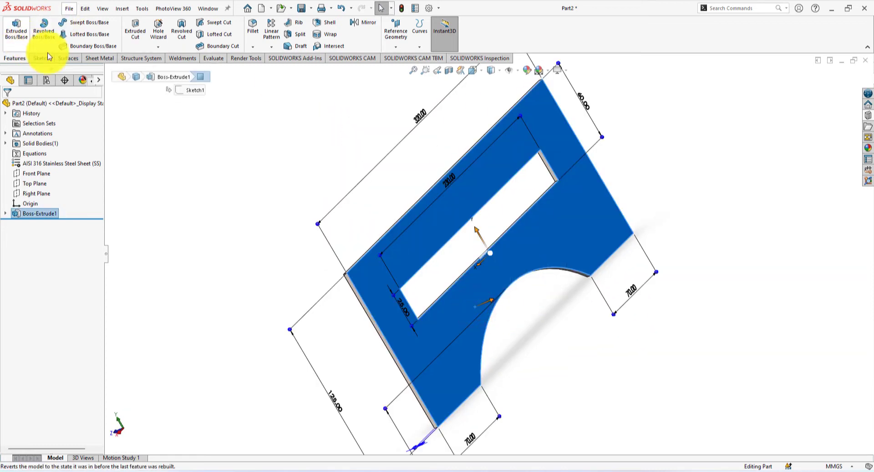
pyautogui.click(94, 57)
pyautogui.click(45, 28)
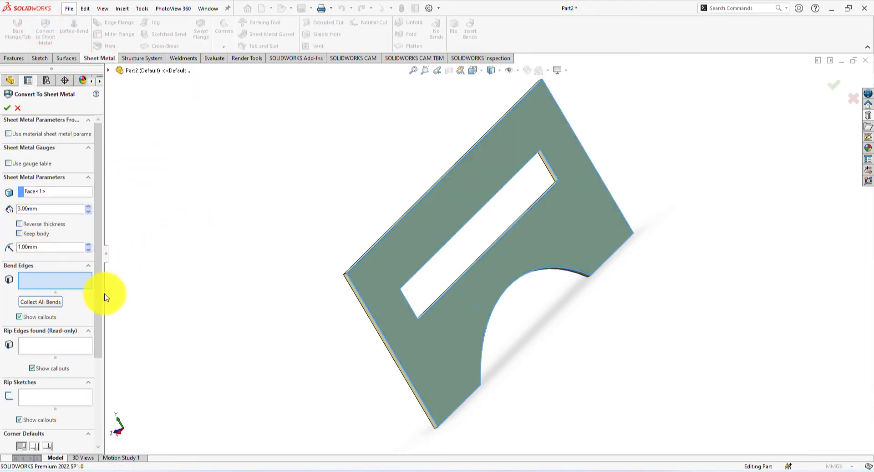
pyautogui.moveTo(98, 294); pyautogui.dragTo(97, 351)
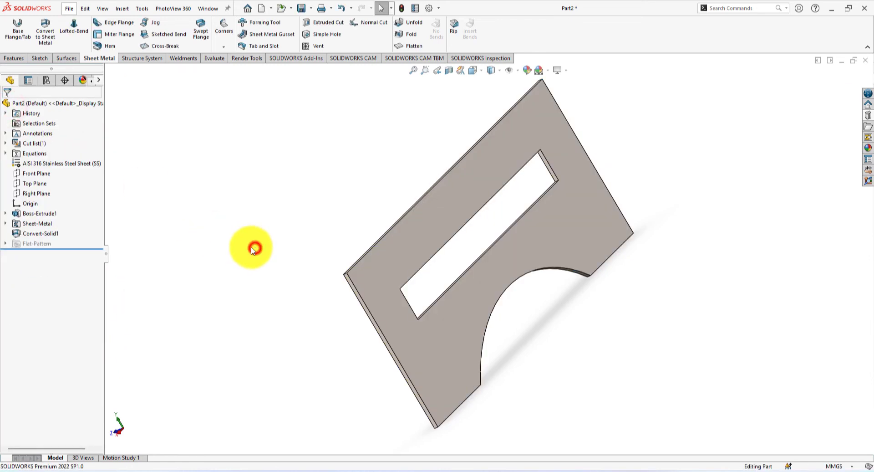
# Edit the sheet metal parameters to use a K-factor of 0.25 and a rectangular auto relief ratio of 0.3
pyautogui.click(37, 223)
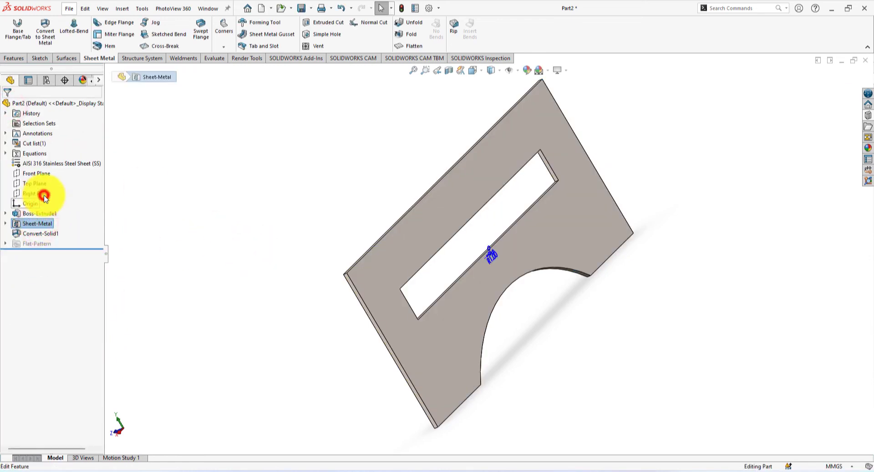
pyautogui.click(44, 197)
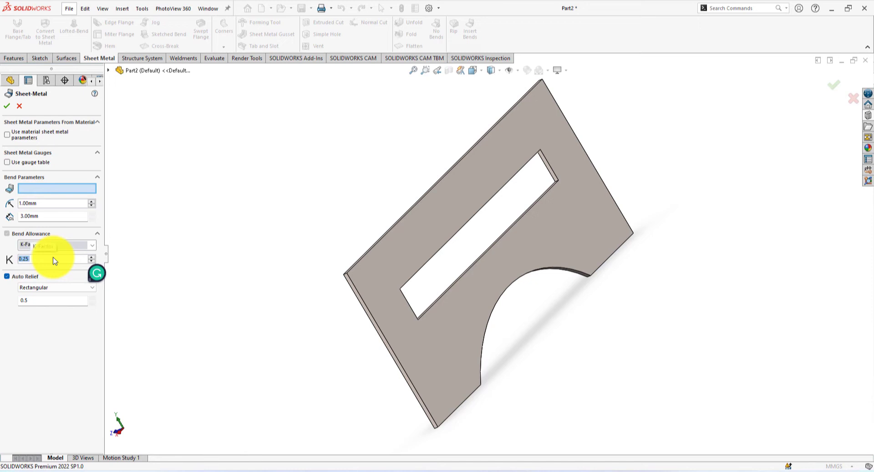
pyautogui.click(23, 300)
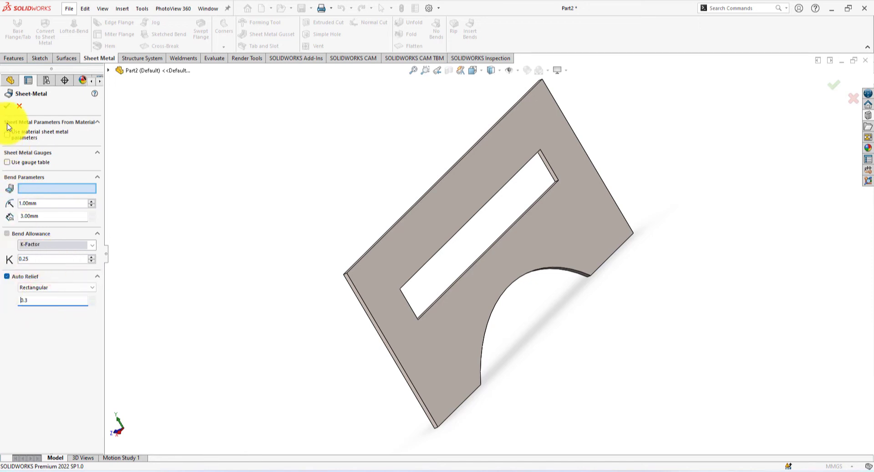
pyautogui.click(7, 108)
# Lay out 90-degree edge flanges about 44 mm long on the two short lower edges beside the arched cutout
pyautogui.moveTo(523, 387); pyautogui.dragTo(531, 368, button='middle')
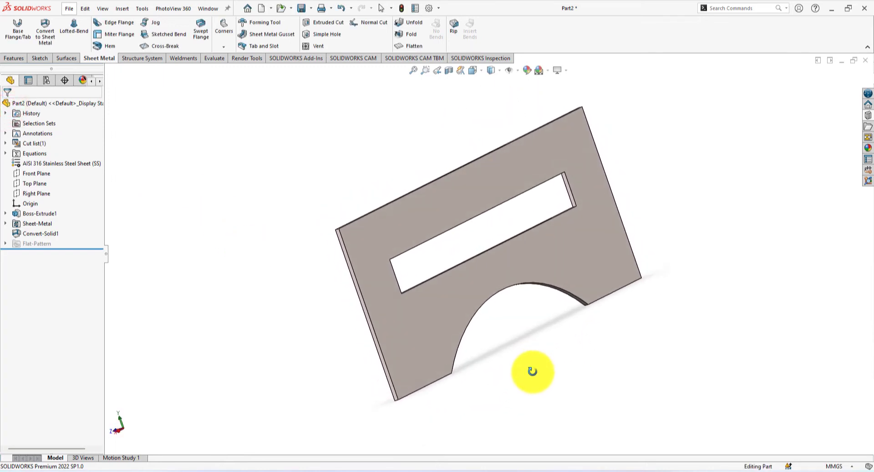
pyautogui.click(115, 25)
pyautogui.moveTo(494, 418); pyautogui.dragTo(488, 312, button='middle')
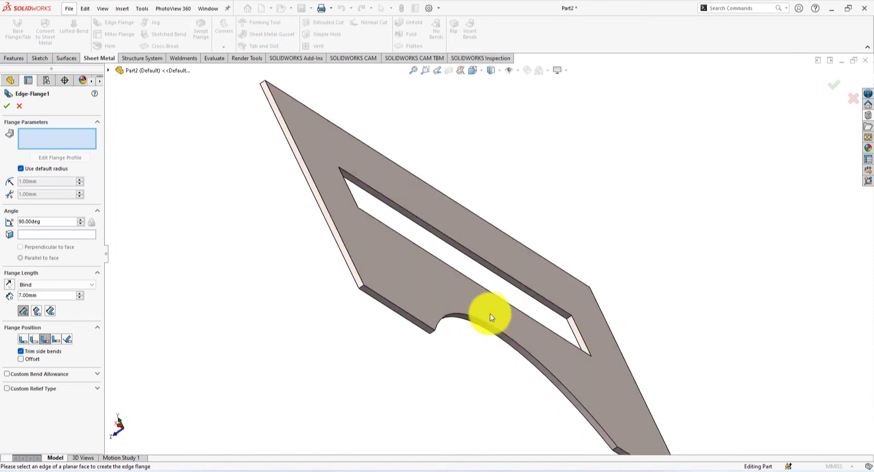
pyautogui.click(399, 319)
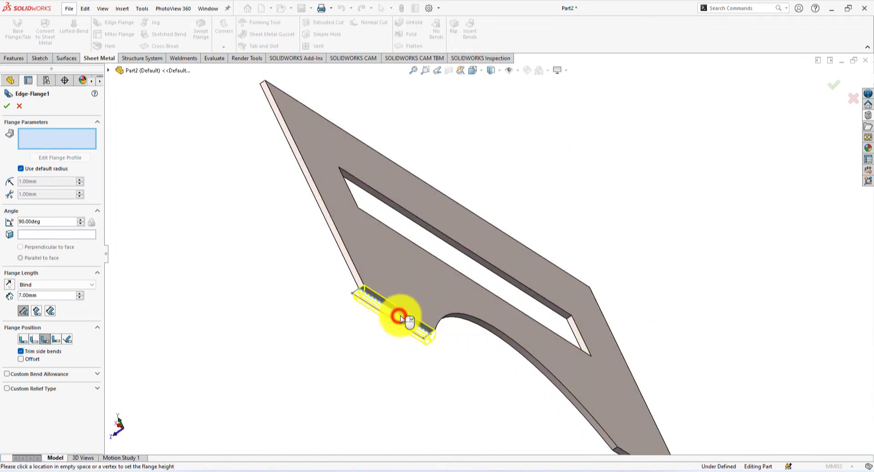
pyautogui.click(485, 273)
pyautogui.scroll(3, 618, 370)
pyautogui.scroll(-2, 610, 374)
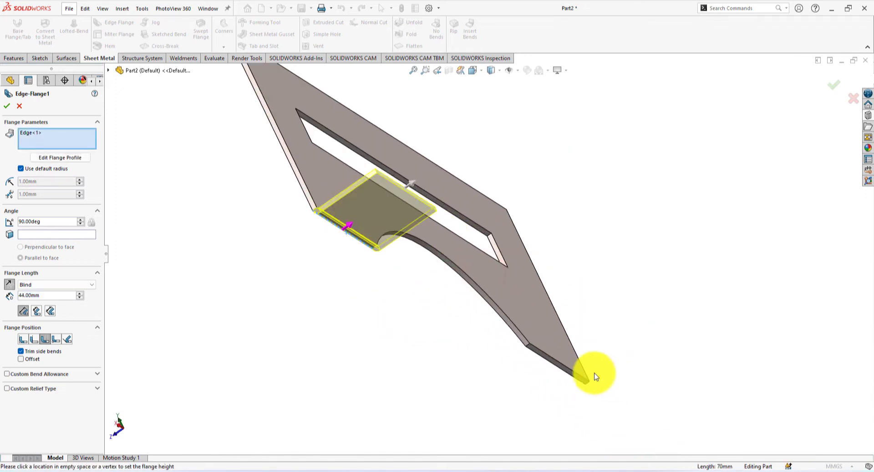
pyautogui.click(550, 364)
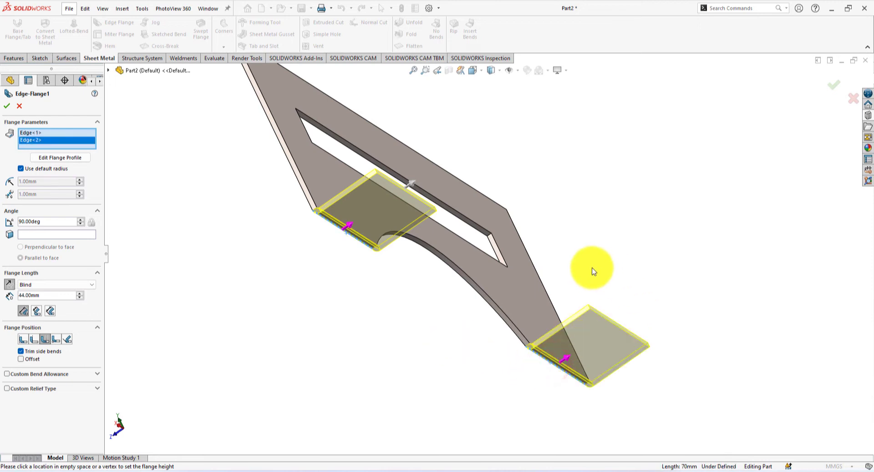
pyautogui.moveTo(593, 267); pyautogui.dragTo(589, 343, button='middle')
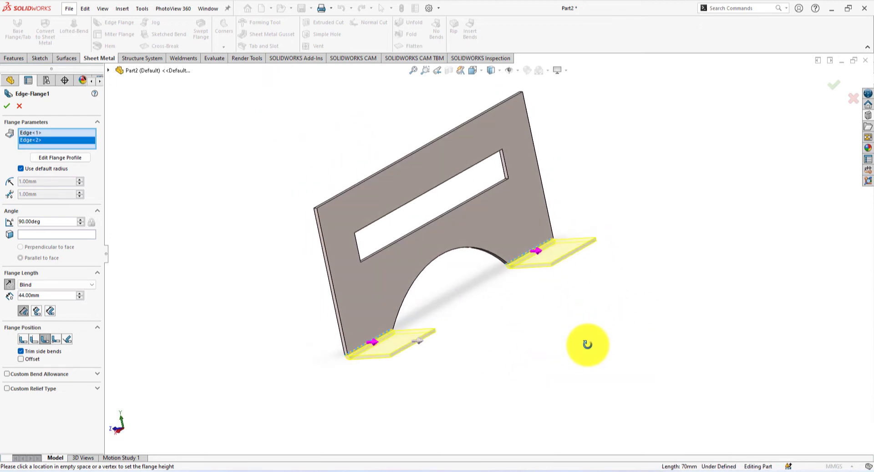
# Set the length of both lower foot flanges to 40 mm and create them
pyautogui.moveTo(42, 296); pyautogui.dragTo(3, 296)
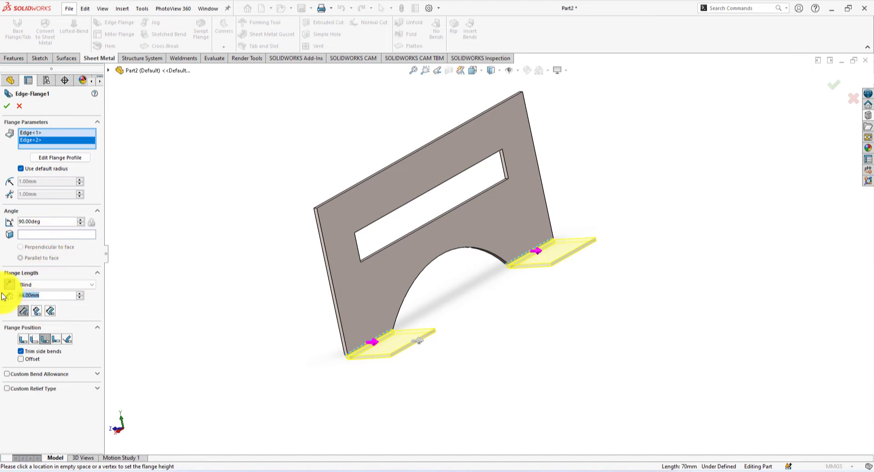
pyautogui.write('40')
pyautogui.press('Return')
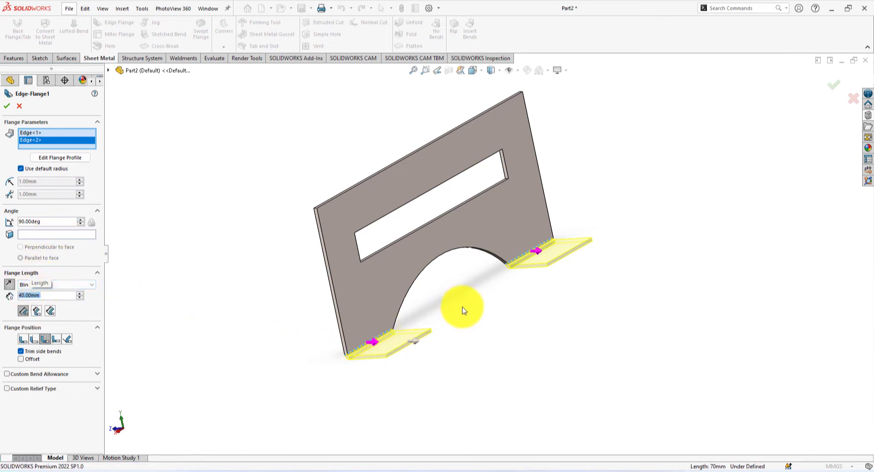
pyautogui.moveTo(463, 310); pyautogui.dragTo(451, 359, button='middle')
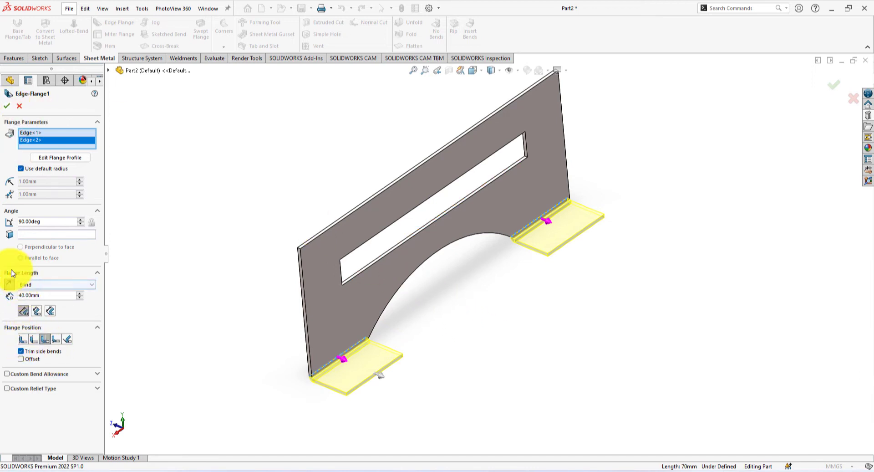
pyautogui.click(7, 106)
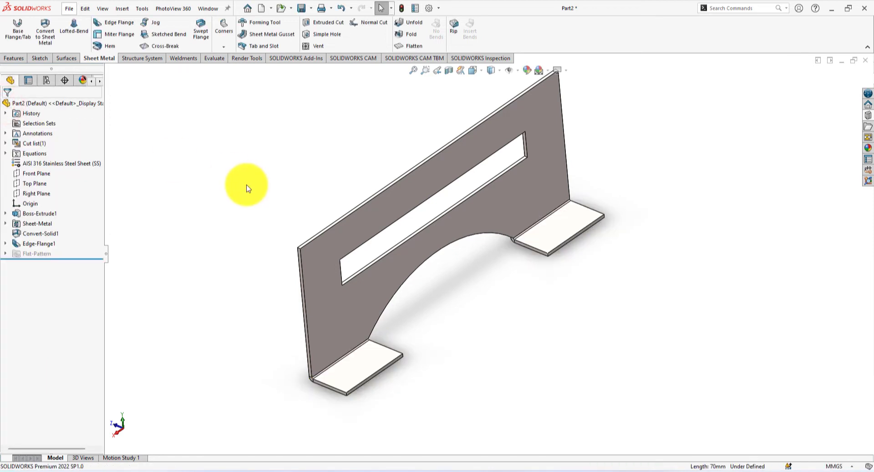
# Lay out 90-degree edge flanges about 40 mm long on the plate's upper edge and the slot's lower edge, toward the foot flanges' side
pyautogui.scroll(-2, 560, 196)
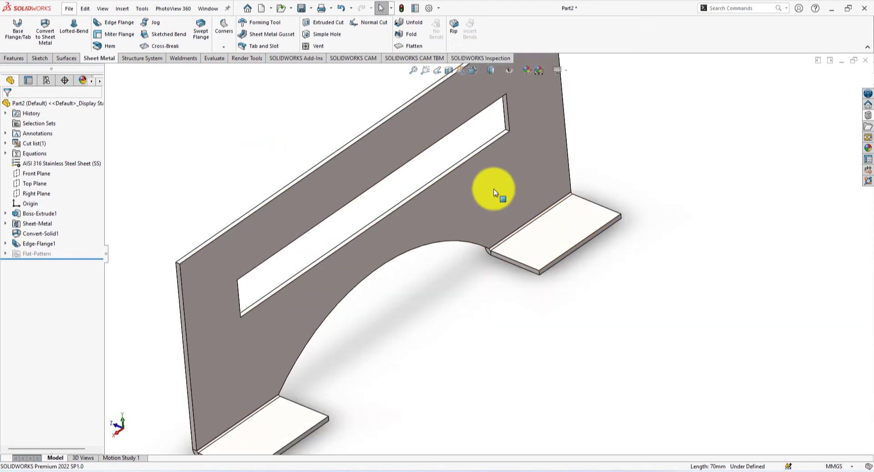
pyautogui.scroll(2, 463, 168)
pyautogui.scroll(-2, 453, 158)
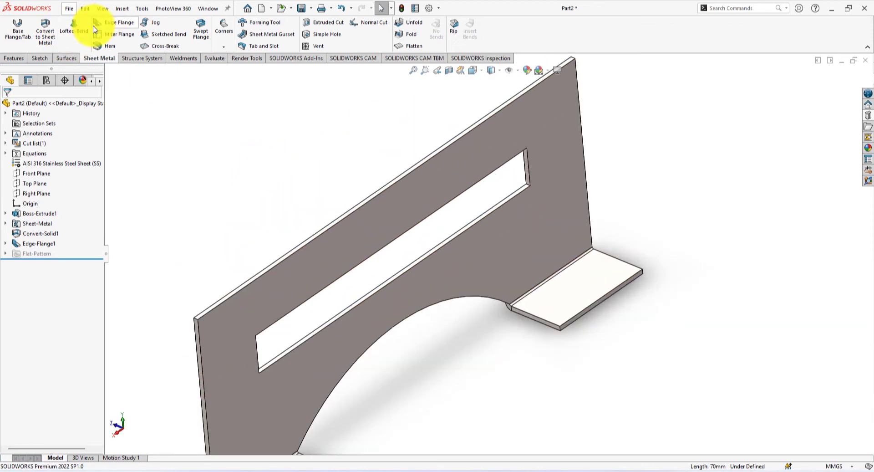
pyautogui.click(105, 23)
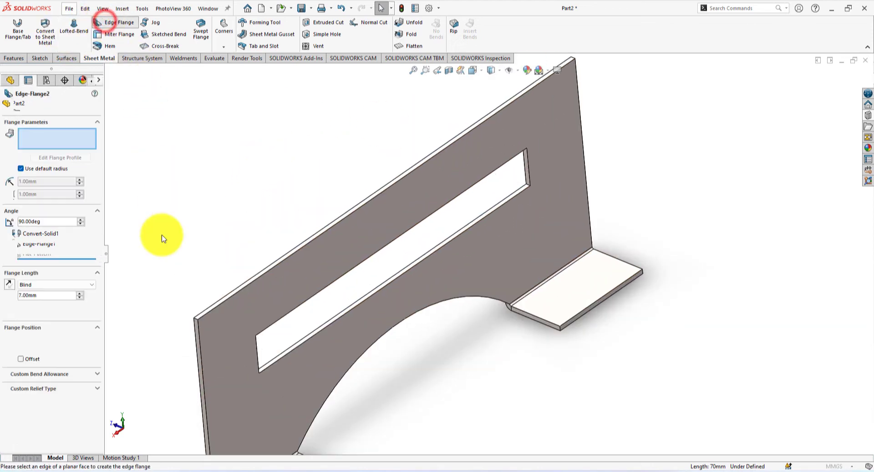
pyautogui.click(270, 264)
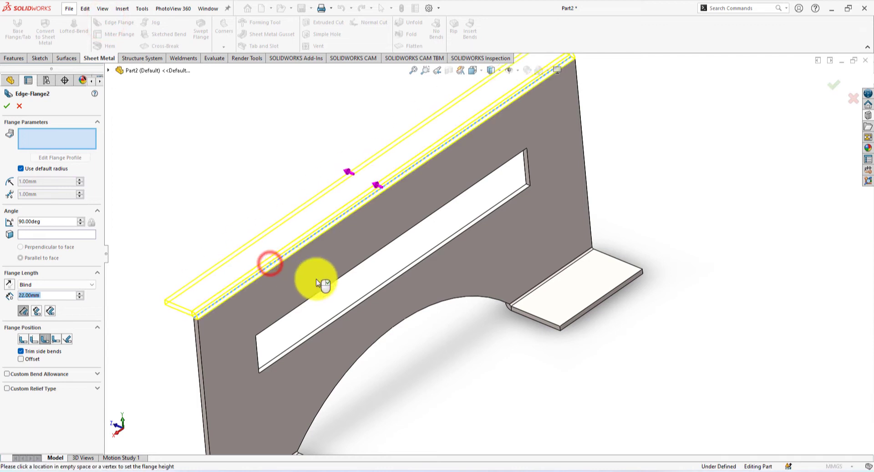
pyautogui.click(396, 325)
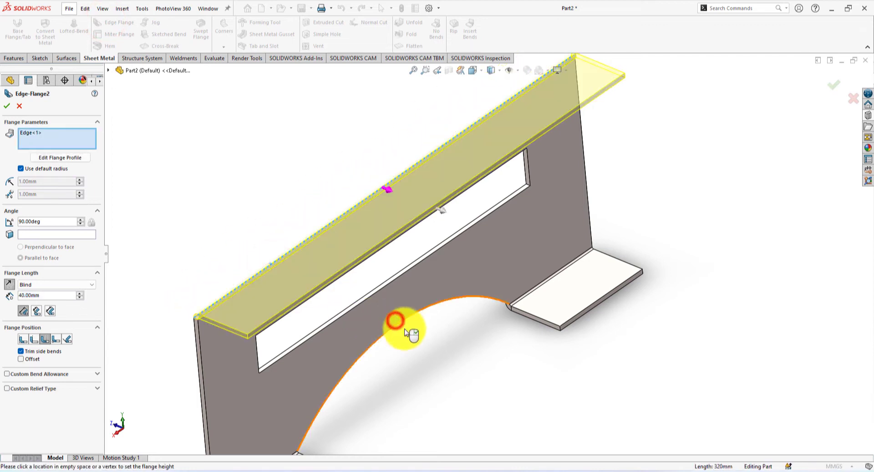
pyautogui.click(337, 312)
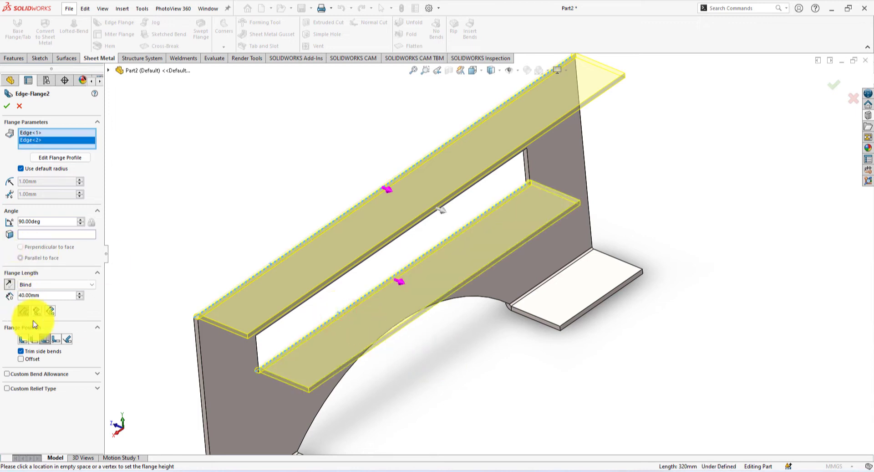
# Set the length of the upper-edge and slot flanges to 20 mm and create them
pyautogui.click(46, 296)
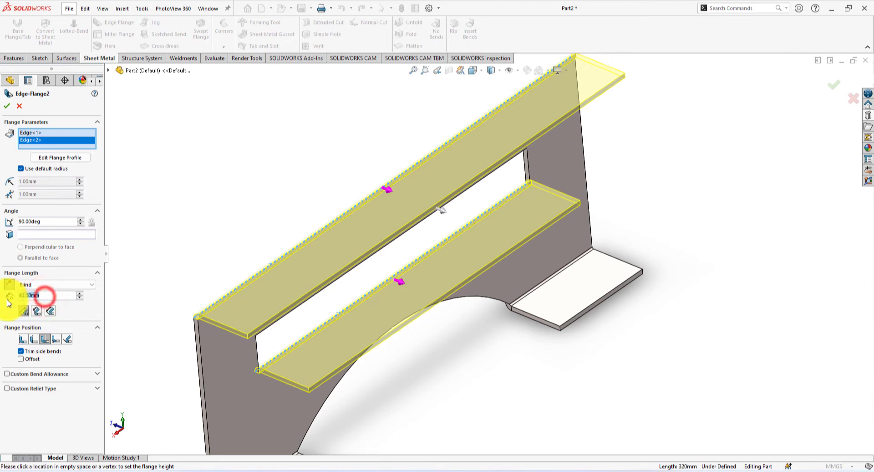
pyautogui.write('20')
pyautogui.press('Return')
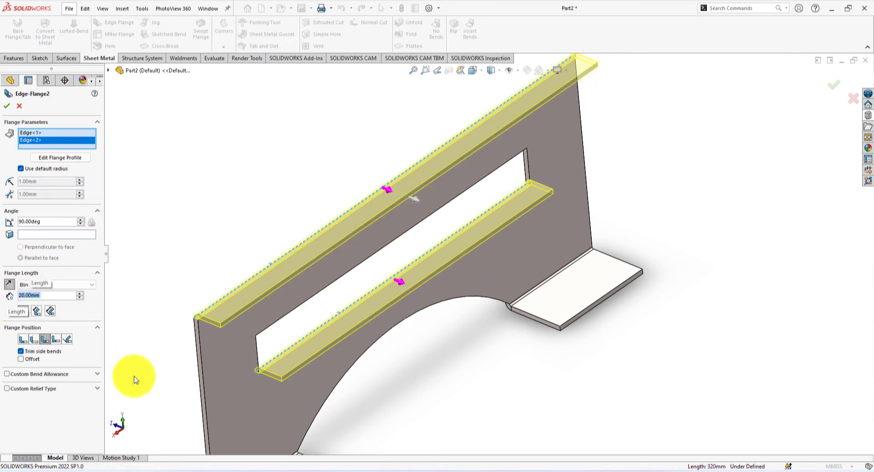
pyautogui.moveTo(170, 384); pyautogui.dragTo(160, 398, button='middle')
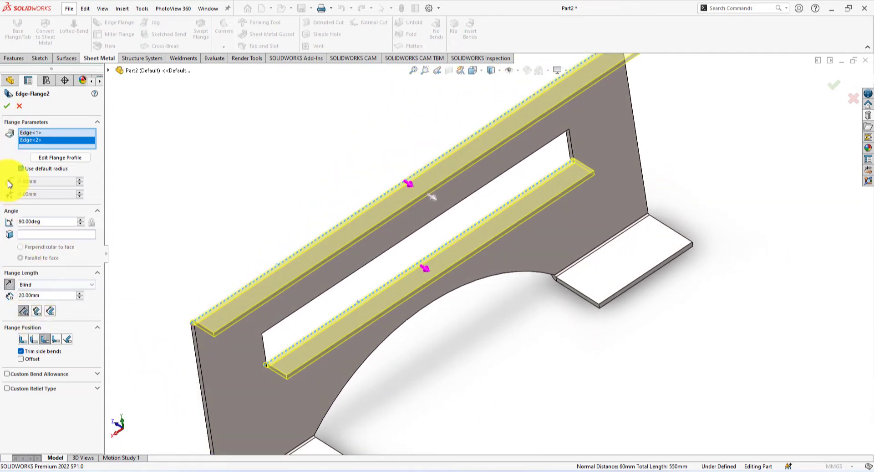
pyautogui.click(7, 106)
pyautogui.click(213, 140)
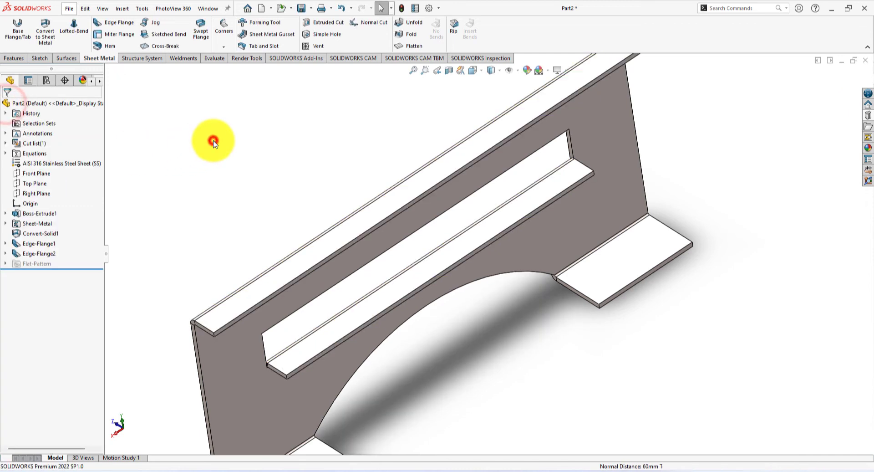
# Lay out downward 90-degree edge flanges about 28 mm long on the outer edges of the upper and slot flanges
pyautogui.click(119, 22)
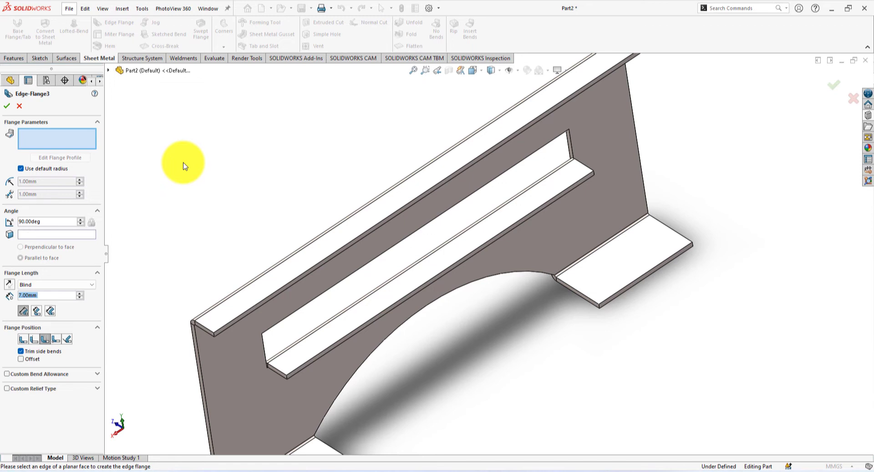
pyautogui.moveTo(286, 216); pyautogui.dragTo(275, 176, button='middle')
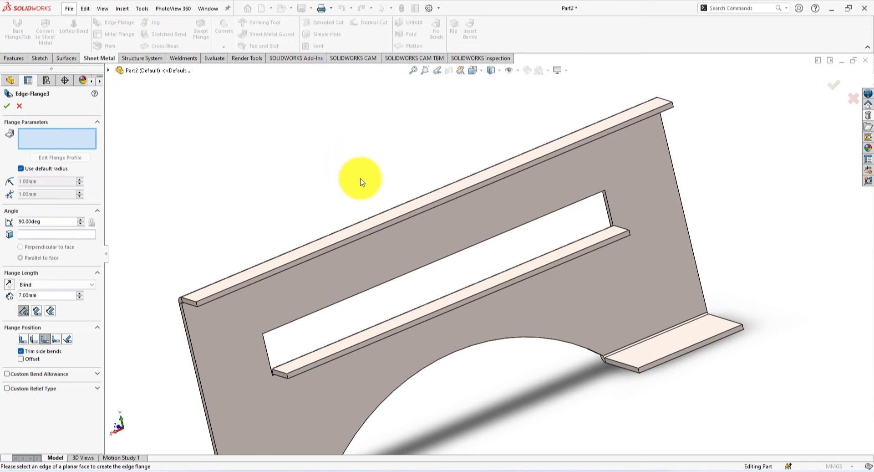
pyautogui.click(374, 227)
pyautogui.click(387, 269)
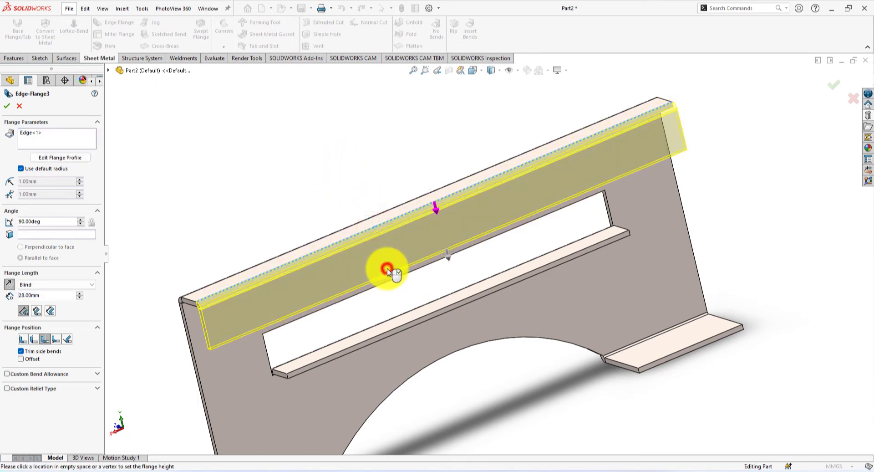
pyautogui.click(422, 319)
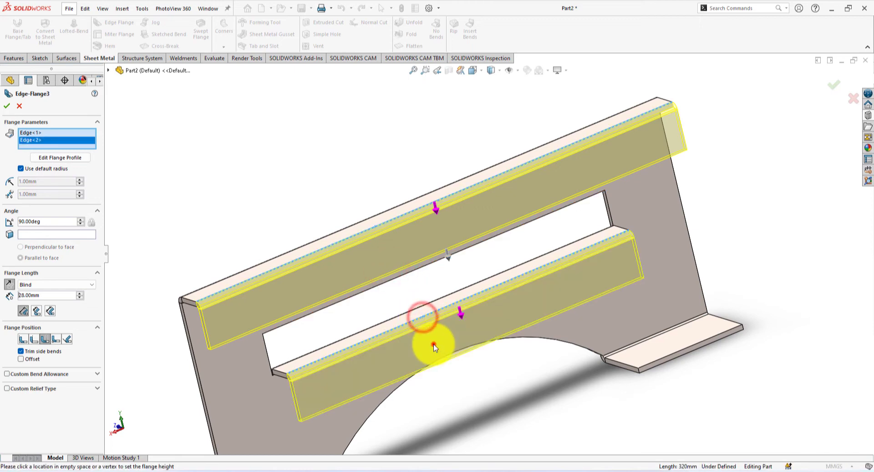
pyautogui.press('f')
pyautogui.moveTo(228, 193); pyautogui.dragTo(263, 175, button='middle')
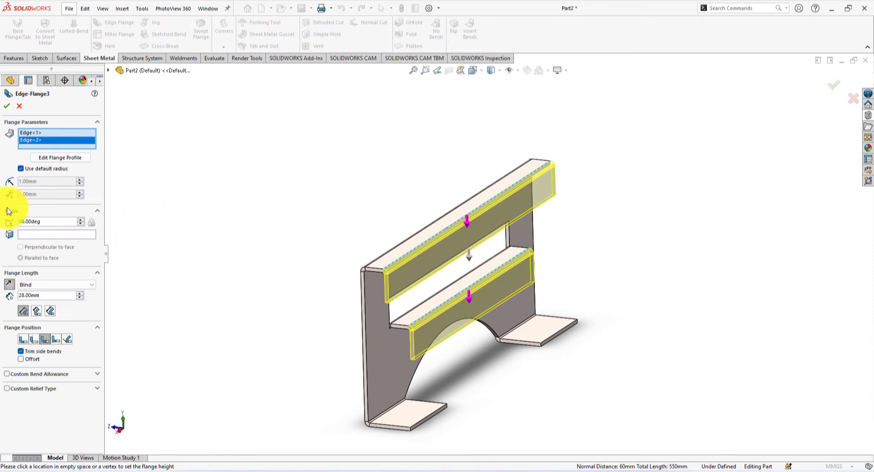
# Set the length of both downward lip flanges to 12 mm and create them
pyautogui.moveTo(45, 298); pyautogui.dragTo(4, 292)
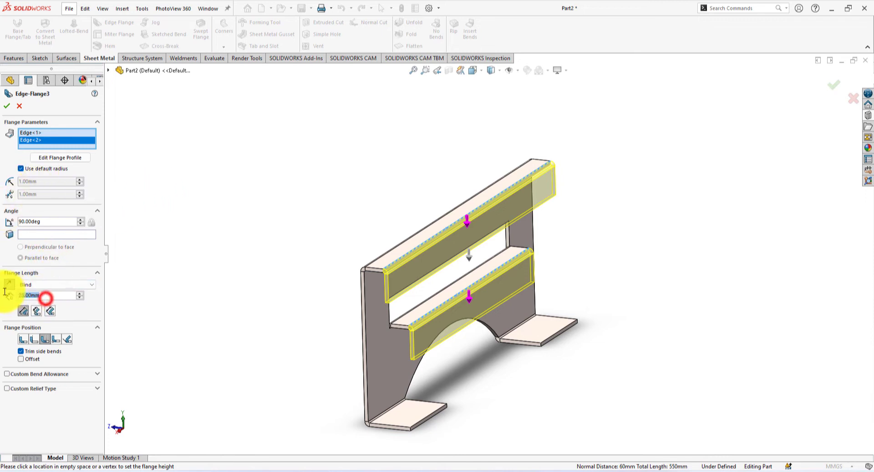
pyautogui.write('12')
pyautogui.press('Return')
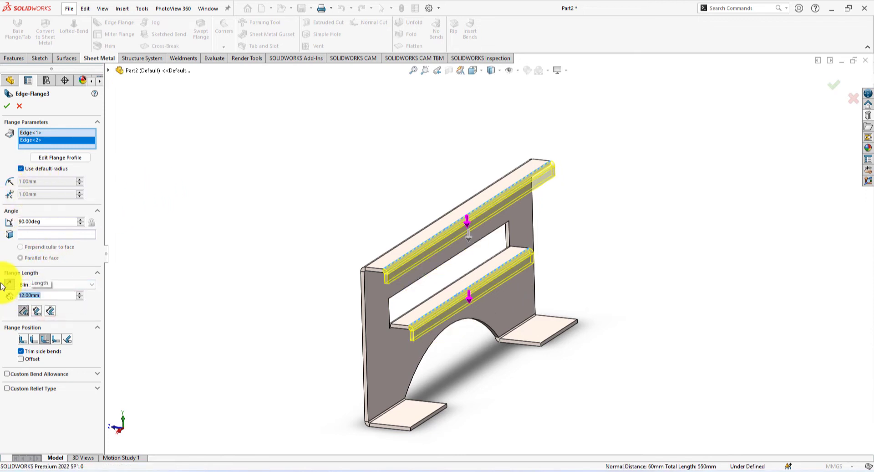
pyautogui.click(7, 107)
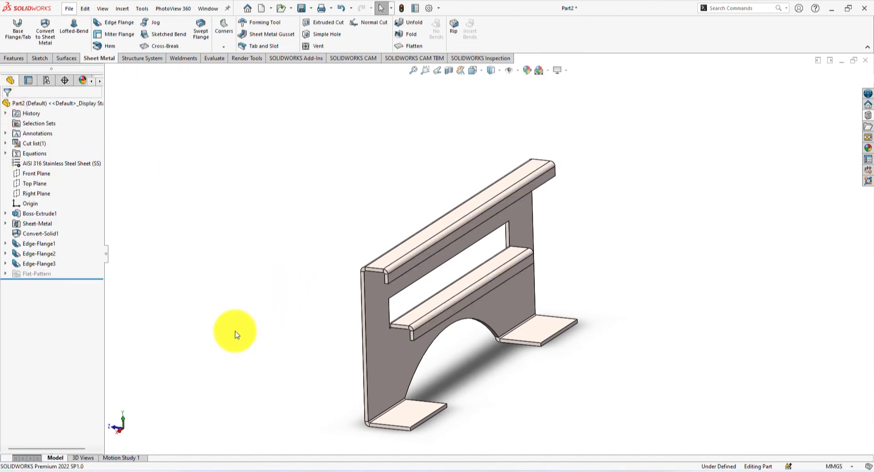
# Start a sketch on the foot flanges' upper face and draw a circle about 17 mm in diameter on the right foot flange
pyautogui.moveTo(235, 332); pyautogui.dragTo(262, 364, button='middle')
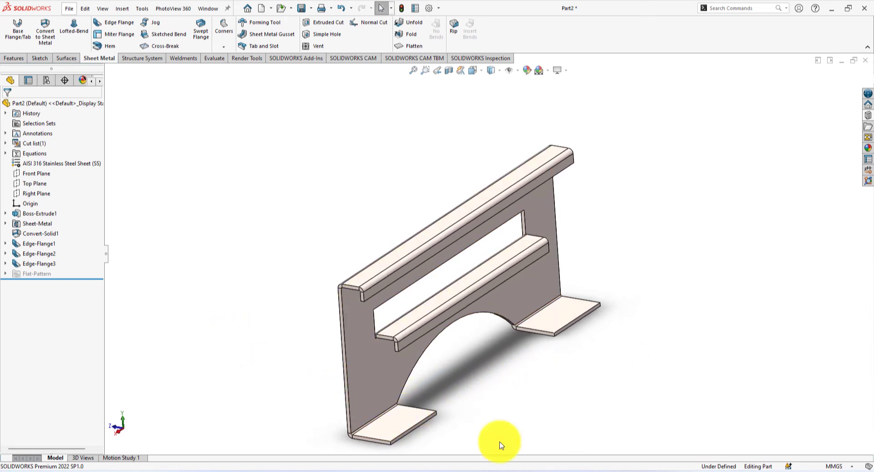
pyautogui.moveTo(500, 445)
pyautogui.mouseDown(button='middle')
pyautogui.moveTo(511, 431)
pyautogui.moveTo(511, 405)
pyautogui.moveTo(509, 449)
pyautogui.mouseUp(button='middle')
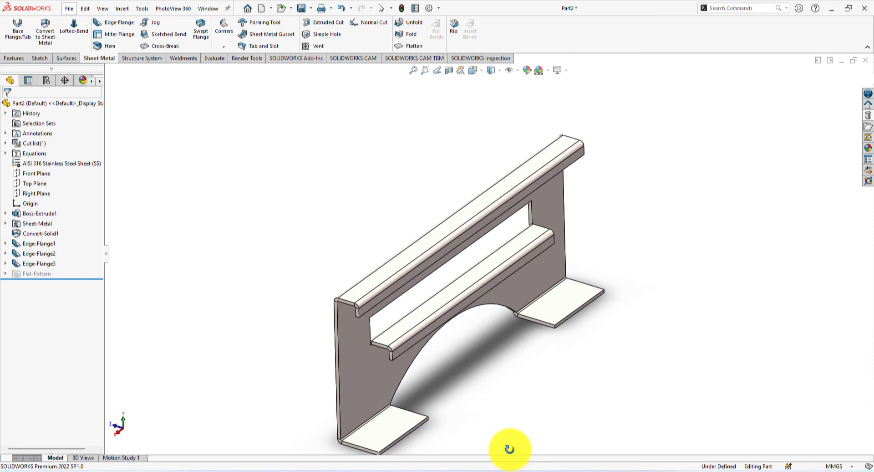
pyautogui.click(388, 425)
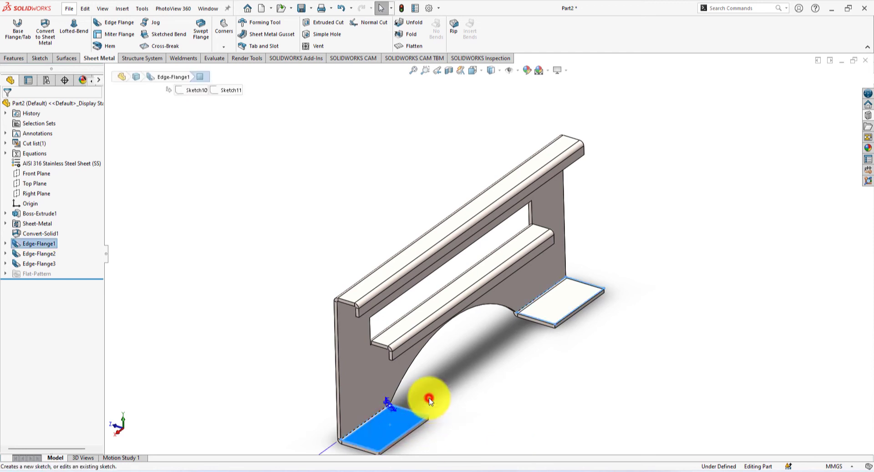
pyautogui.click(429, 397)
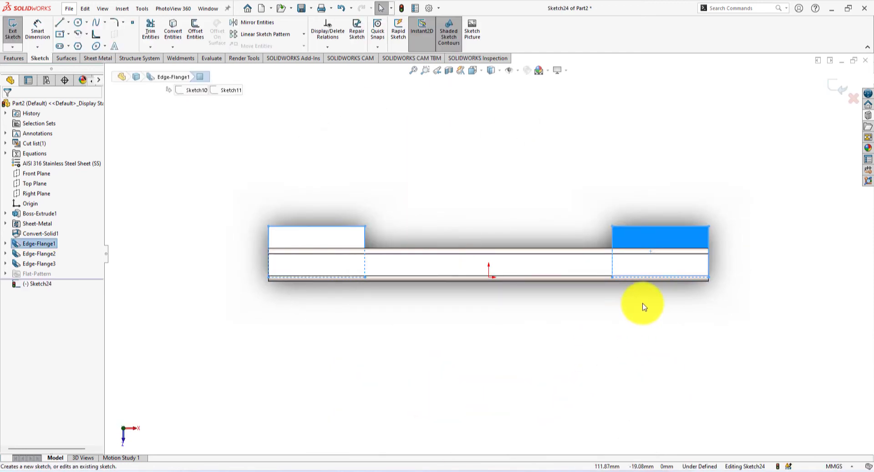
pyautogui.click(78, 22)
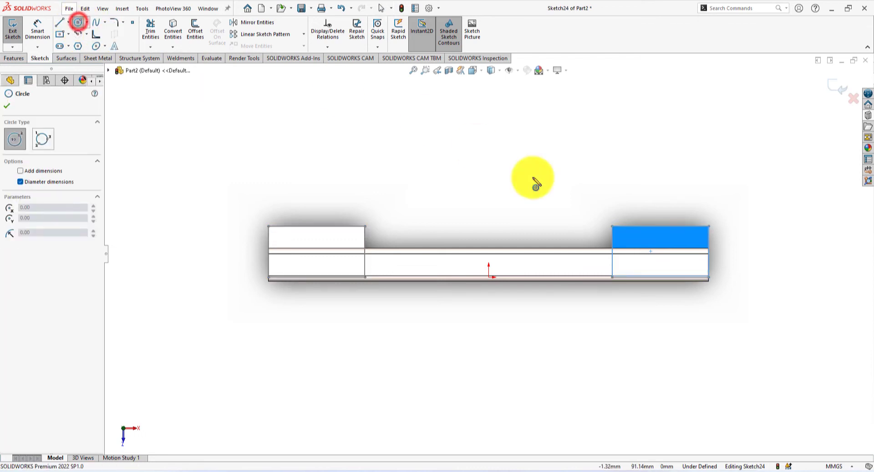
pyautogui.scroll(-4, 669, 238)
pyautogui.scroll(3, 486, 263)
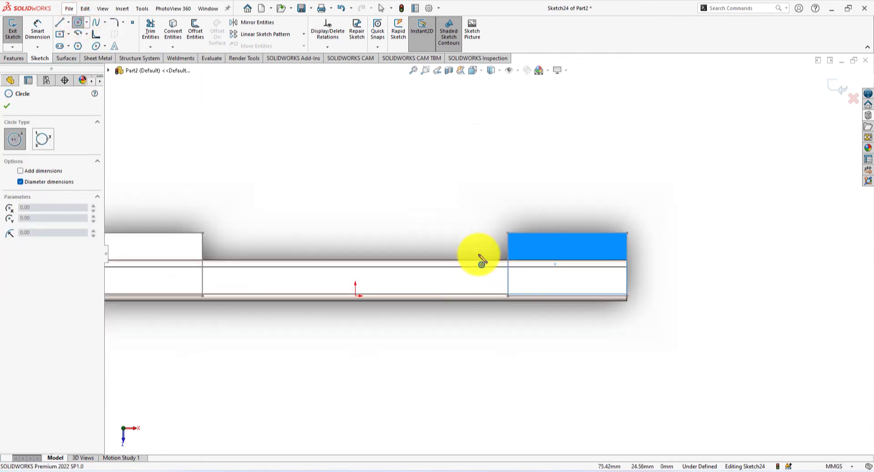
pyautogui.scroll(1, 478, 259)
pyautogui.scroll(-1, 364, 273)
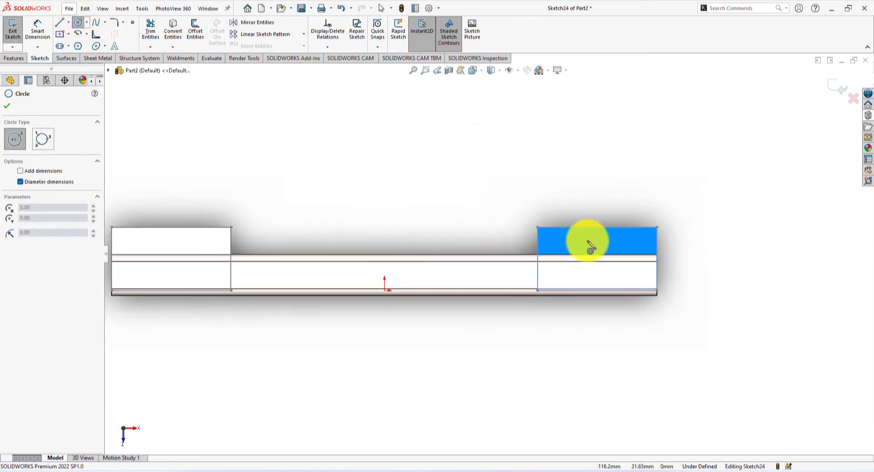
pyautogui.click(597, 244)
pyautogui.click(588, 249)
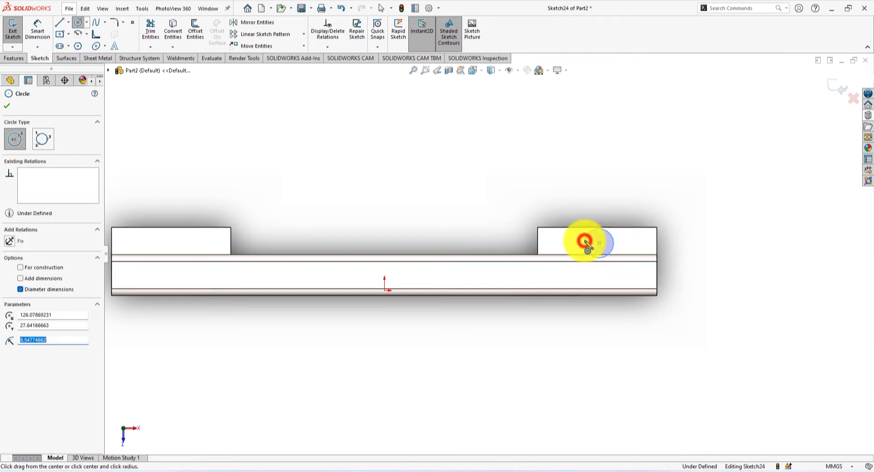
# Draw a circle about 10 mm in diameter on the left foot flange and make the two circles equal
pyautogui.click(162, 247)
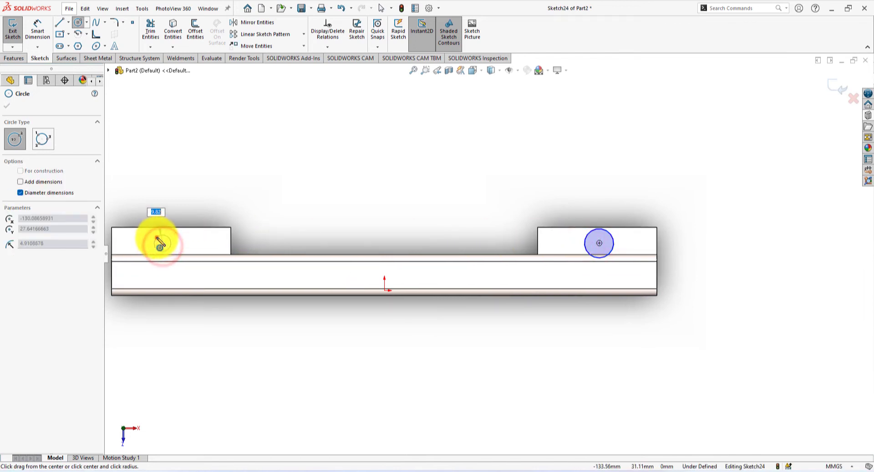
pyautogui.click(157, 238)
pyautogui.rightClick(204, 187)
pyautogui.click(238, 195)
pyautogui.click(170, 241)
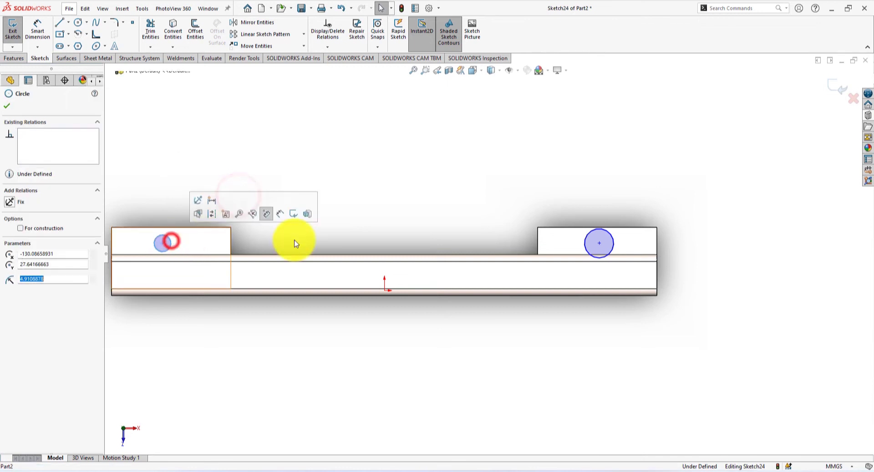
pyautogui.keyDown('ctrl'); pyautogui.click(599, 242); pyautogui.keyUp('ctrl')
pyautogui.click(656, 194)
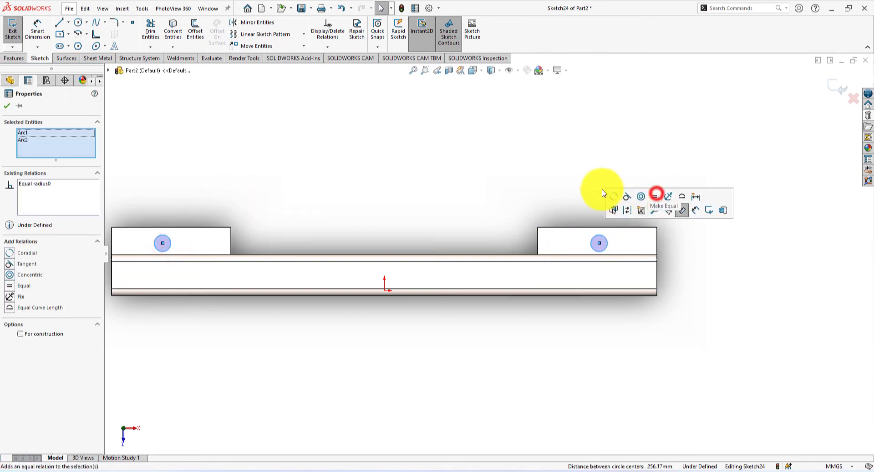
# Align the centres of the two foot-flange circles with a horizontal relation
pyautogui.click(476, 186)
pyautogui.click(162, 243)
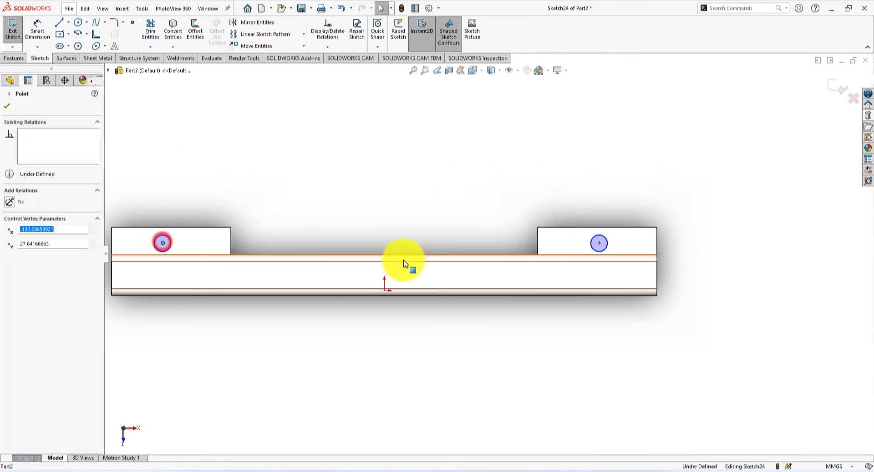
pyautogui.keyDown('ctrl'); pyautogui.click(599, 245); pyautogui.keyUp('ctrl')
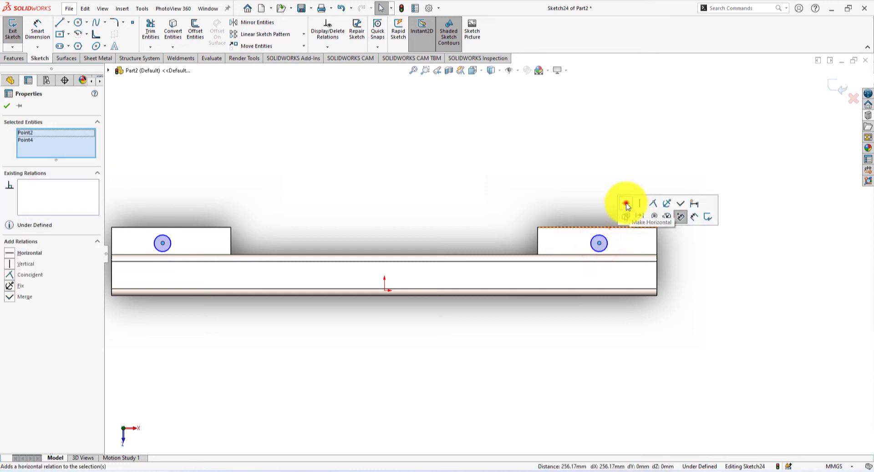
pyautogui.click(626, 203)
pyautogui.click(429, 197)
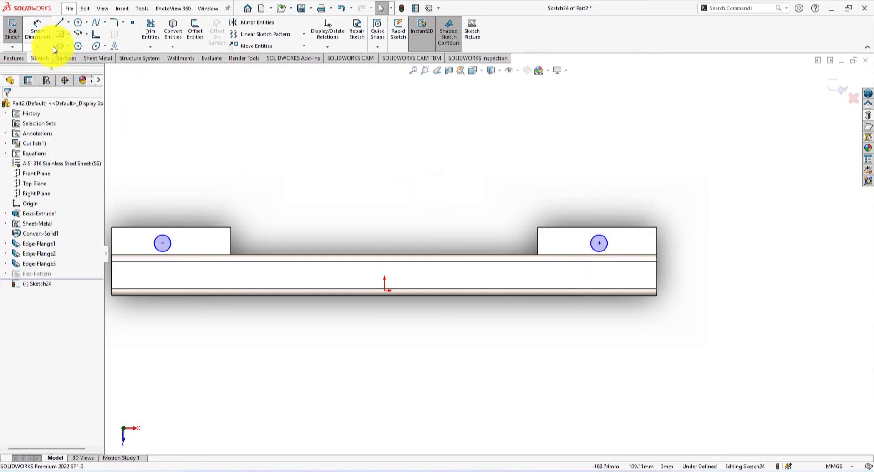
# Dimension the left foot flange's circle with a 10 mm diameter
pyautogui.click(33, 29)
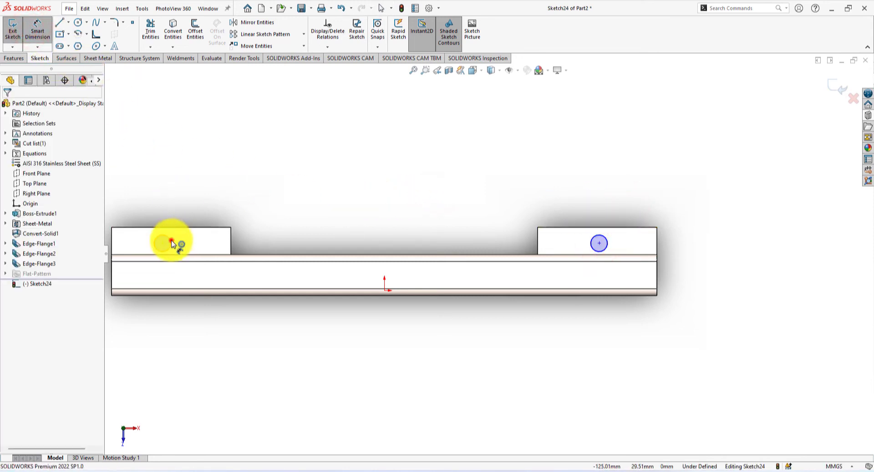
pyautogui.click(171, 244)
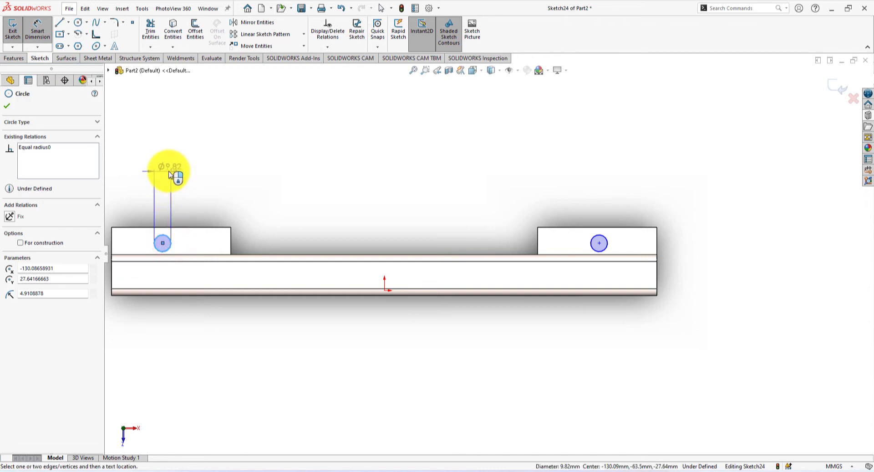
pyautogui.click(170, 173)
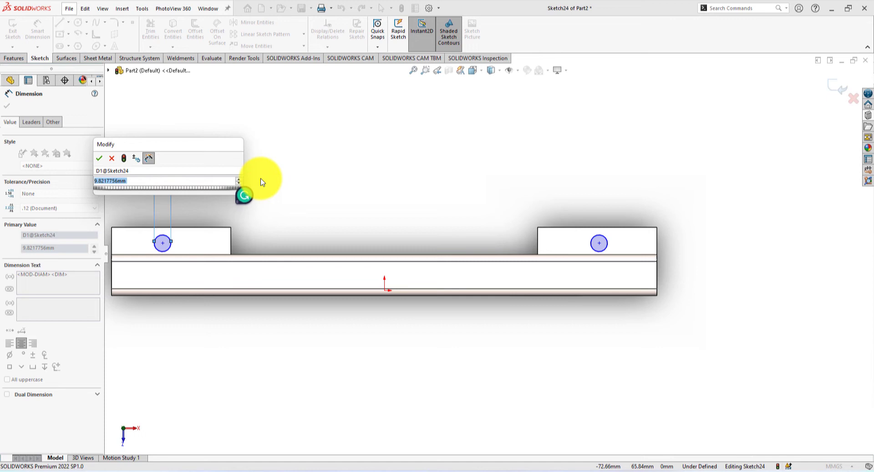
pyautogui.write('10')
pyautogui.press('Return')
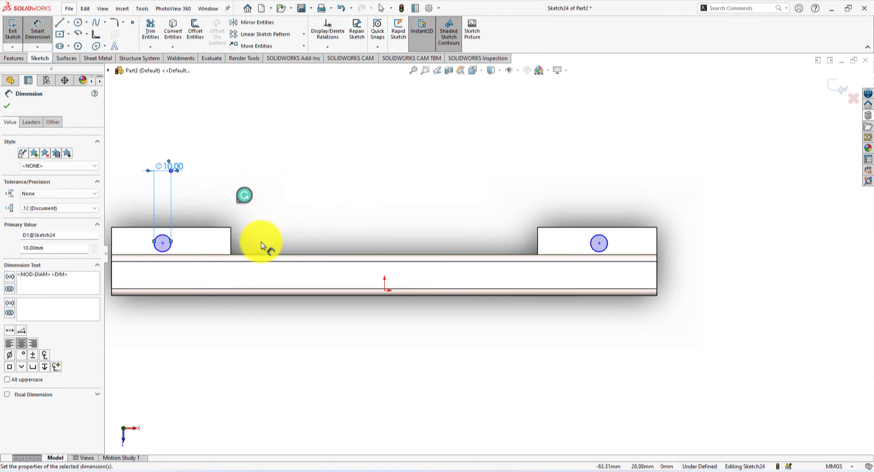
# Dimension the left circle's centre 35 mm from the inner side edge of its foot flange
pyautogui.click(163, 244)
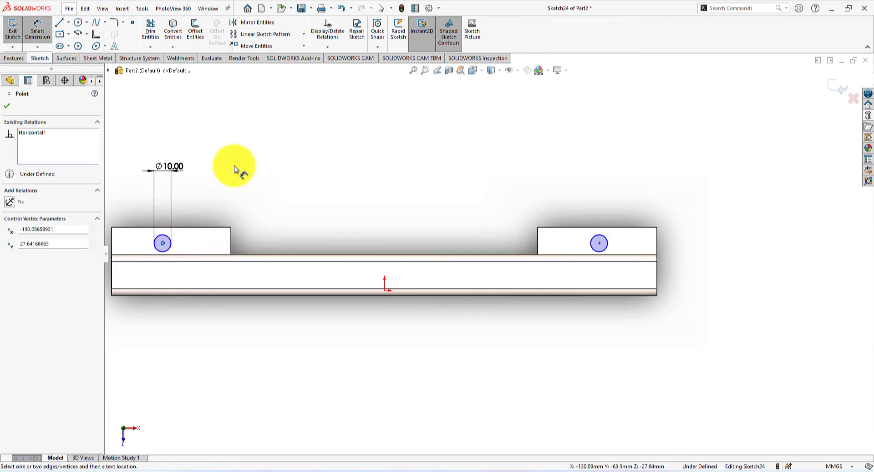
pyautogui.click(231, 243)
pyautogui.click(209, 212)
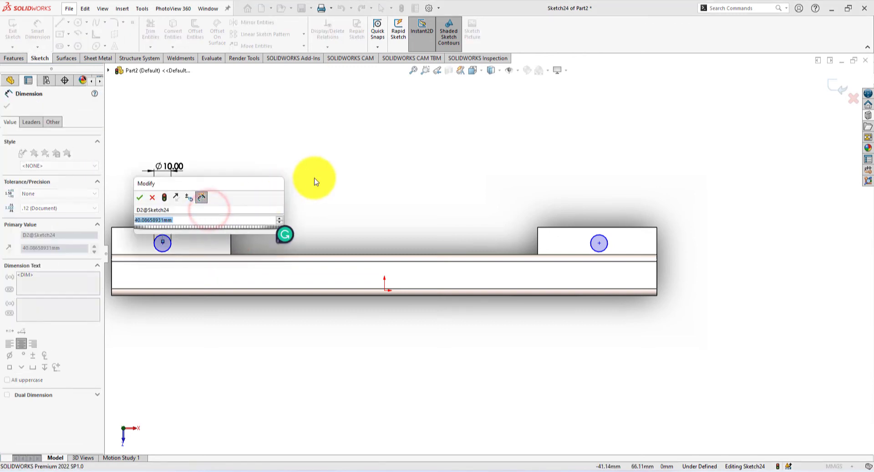
pyautogui.write('35')
pyautogui.press('Return')
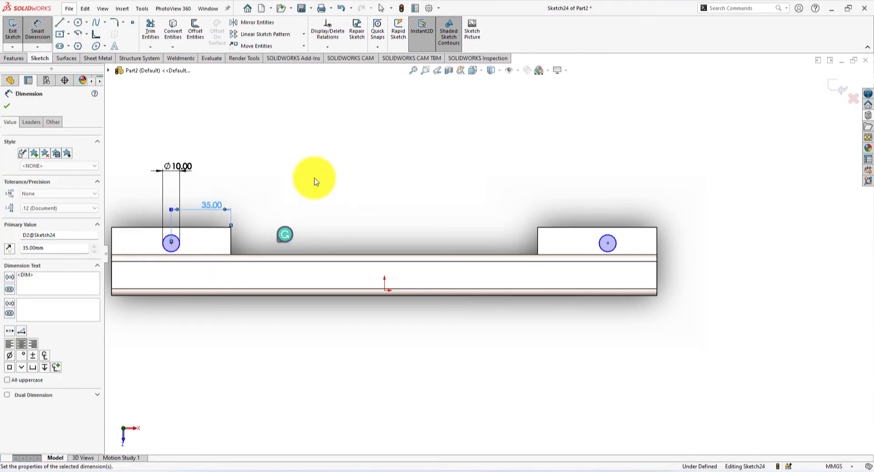
# Dimension the left circle's centre 17.5 mm from the free long edge of its foot flange
pyautogui.click(190, 228)
pyautogui.click(172, 244)
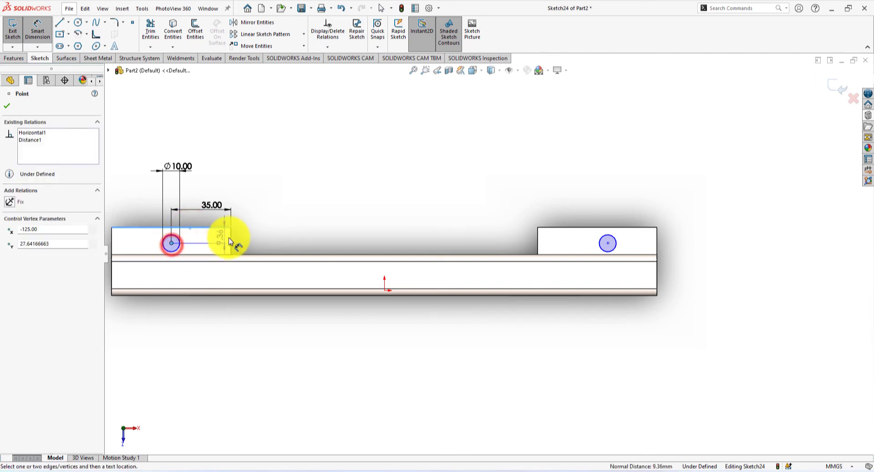
pyautogui.click(267, 237)
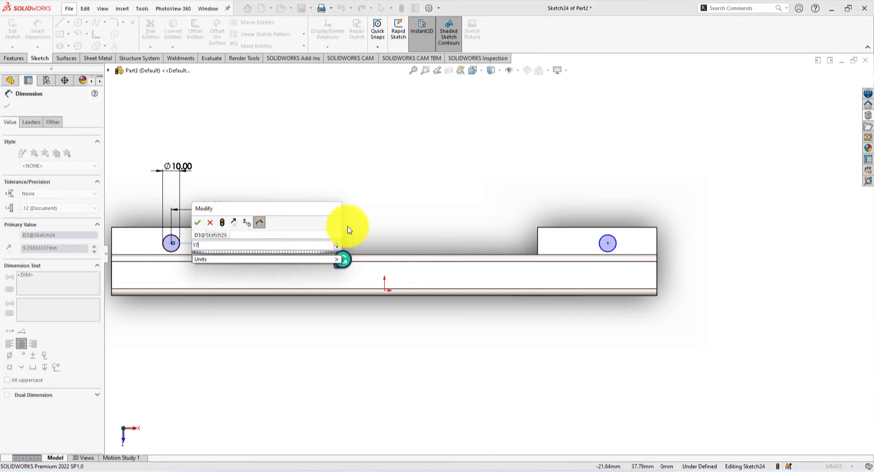
pyautogui.write('17.5')
pyautogui.press('Return')
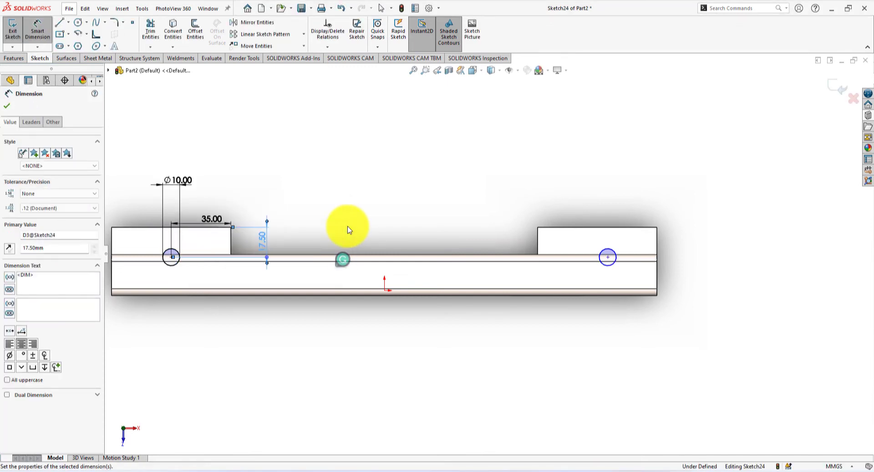
# Dimension the other circle's centre 35 mm from the outer side edge of its foot flange
pyautogui.moveTo(356, 185); pyautogui.dragTo(315, 332, button='middle')
pyautogui.click(349, 385)
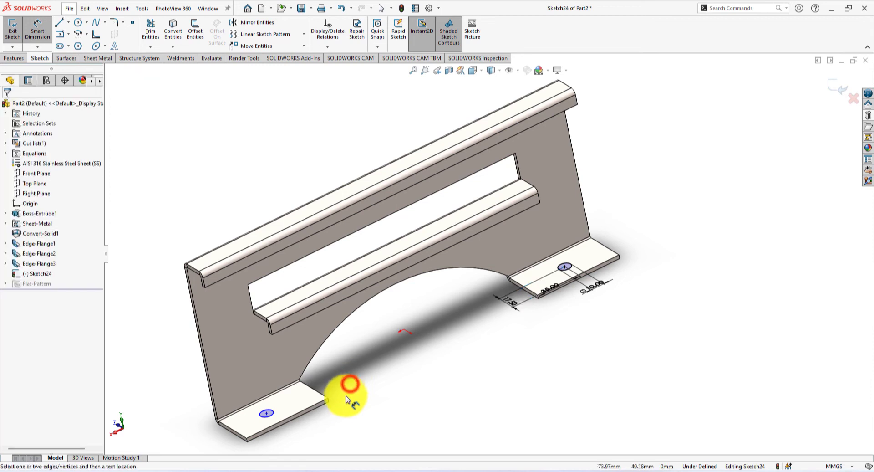
pyautogui.scroll(-3, 257, 422)
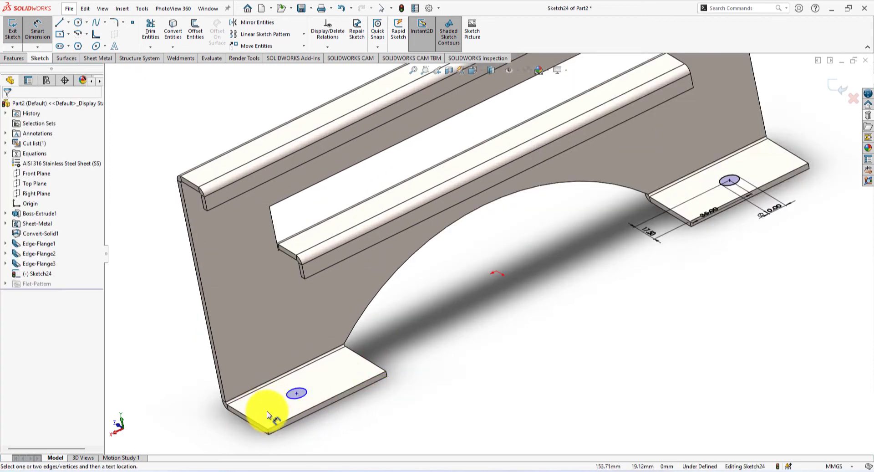
pyautogui.click(296, 394)
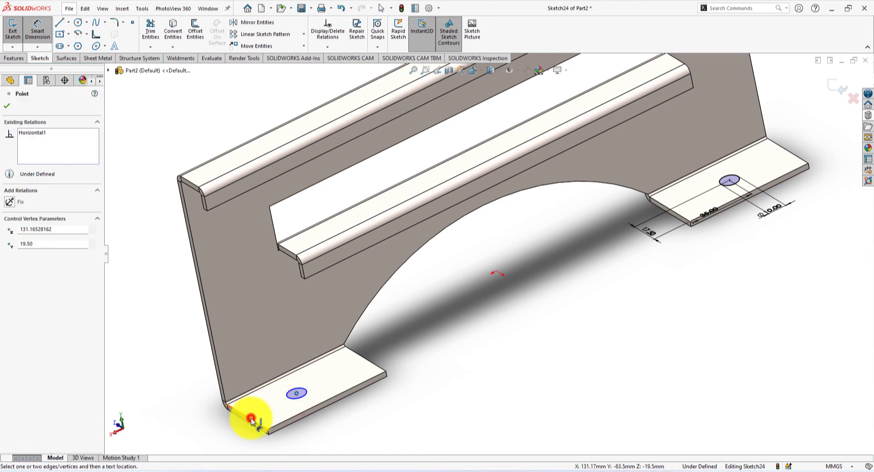
pyautogui.click(251, 420)
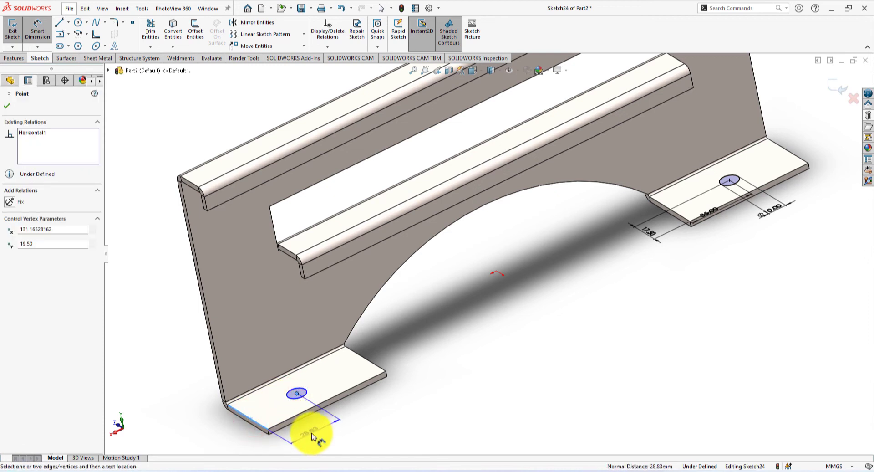
pyautogui.click(312, 436)
pyautogui.write('35')
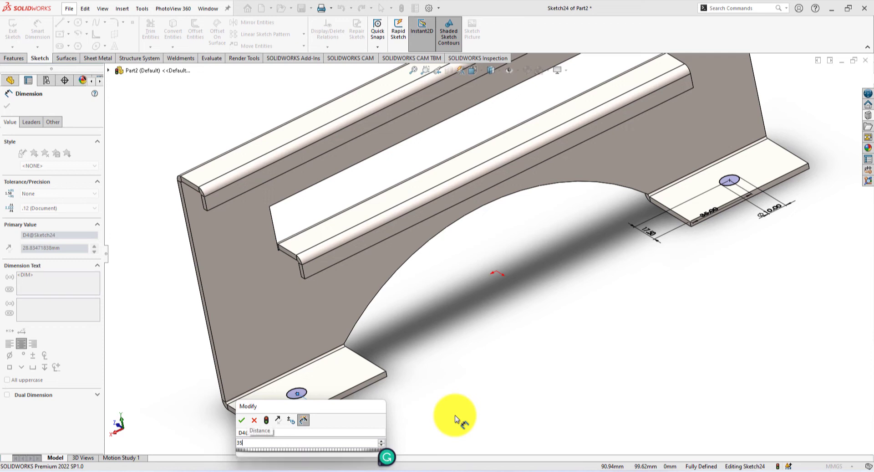
pyautogui.press('Return')
pyautogui.click(459, 386)
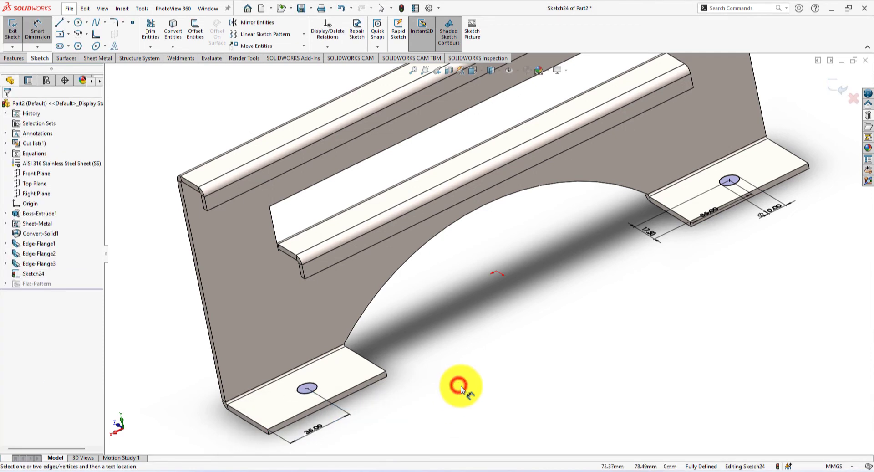
# Cut the two 10 mm circles Through All to make the mounting holes in the foot flanges
pyautogui.press('z')
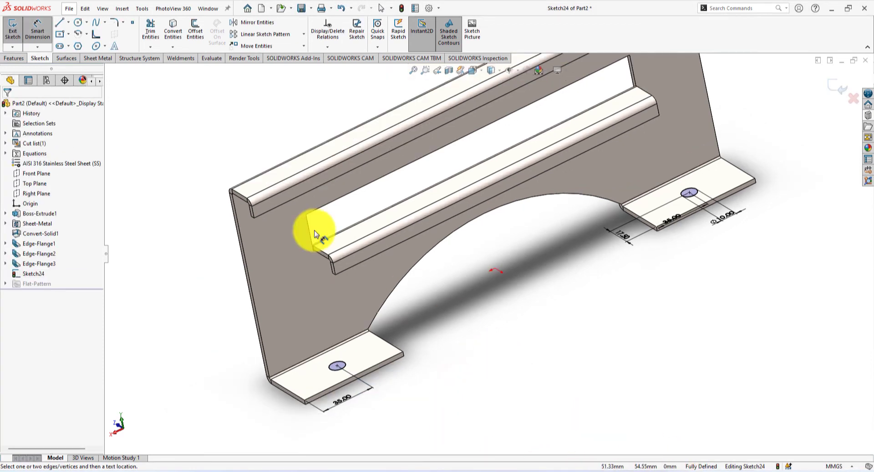
pyautogui.click(13, 58)
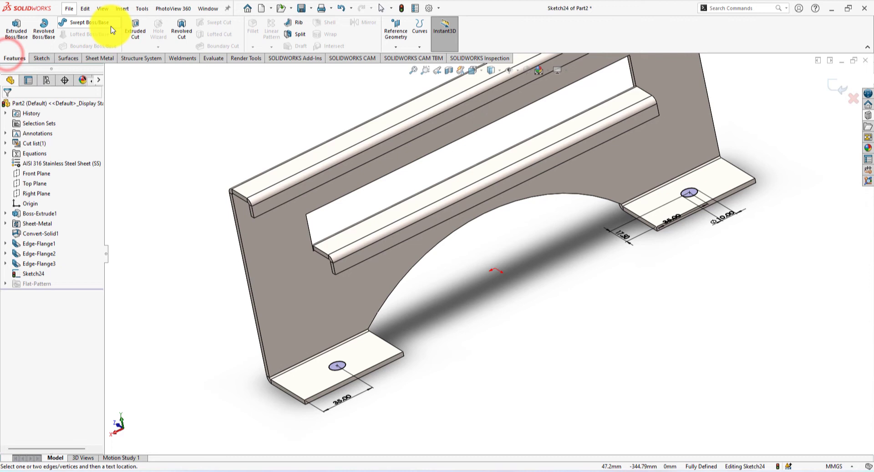
pyautogui.click(134, 28)
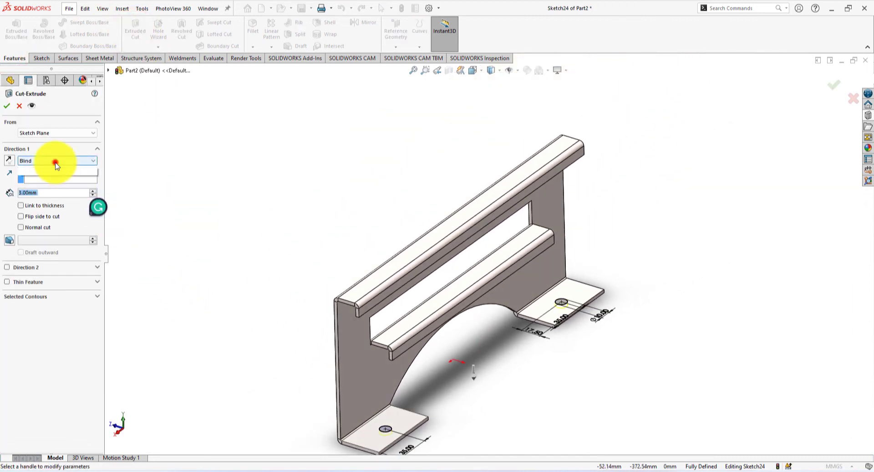
pyautogui.click(54, 173)
pyautogui.press('z')
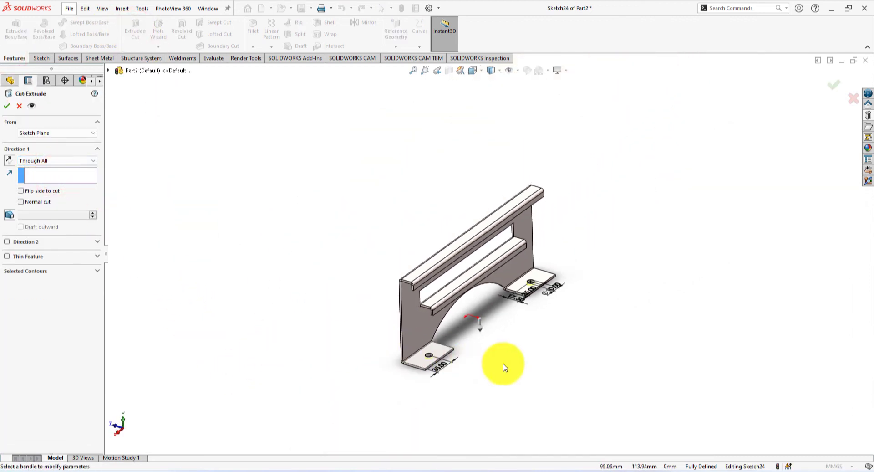
pyautogui.moveTo(504, 367); pyautogui.dragTo(458, 138, button='middle')
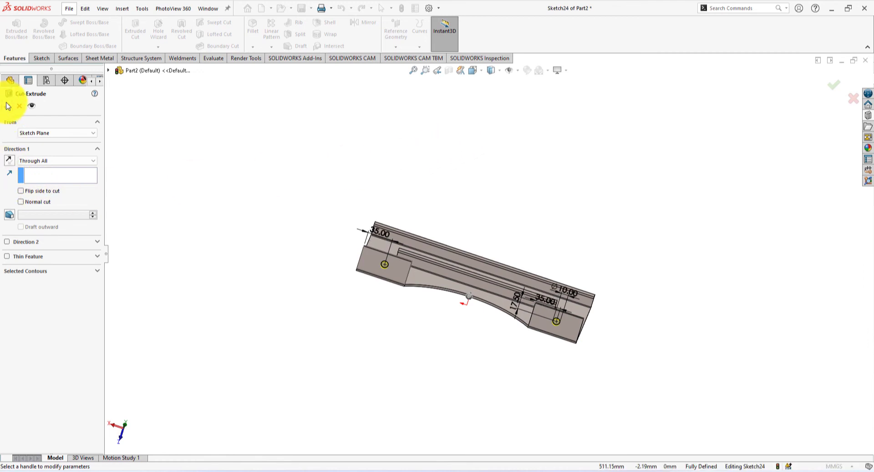
pyautogui.click(251, 247)
# Set up a 5 mm fillet on the left foot flange's two free corners and the upper and slot flanges' lip corners at the same end
pyautogui.press('space')
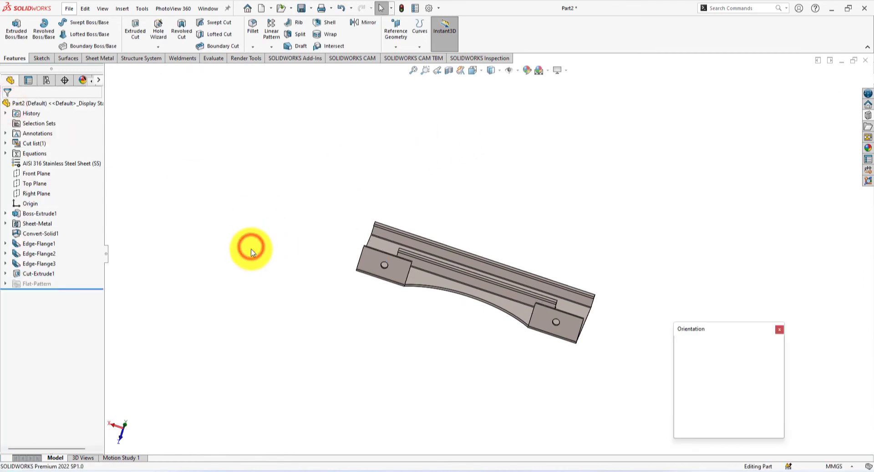
pyautogui.click(773, 356)
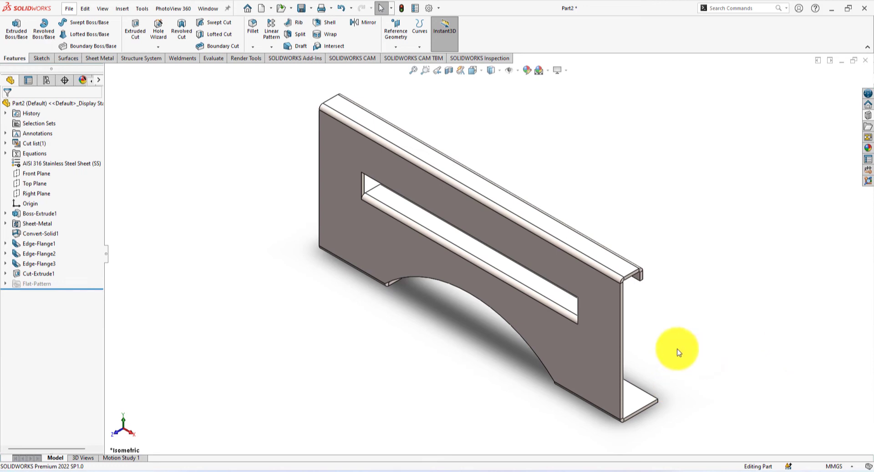
pyautogui.moveTo(679, 352); pyautogui.dragTo(367, 430, button='middle')
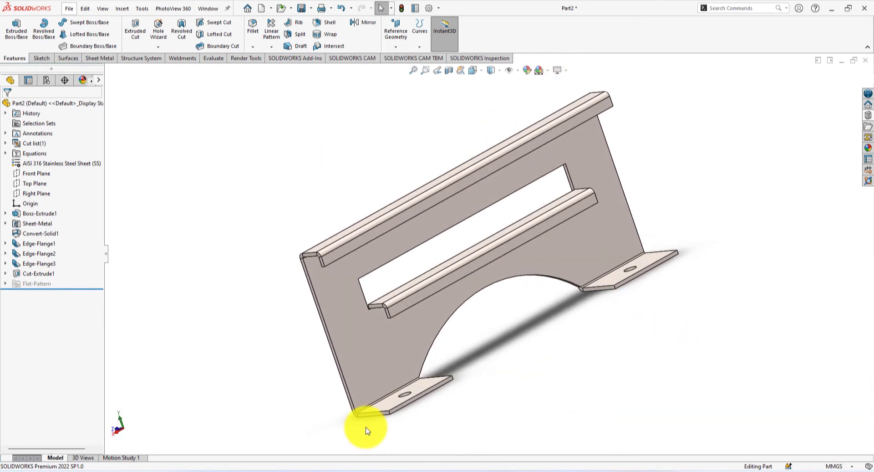
pyautogui.scroll(-5, 367, 430)
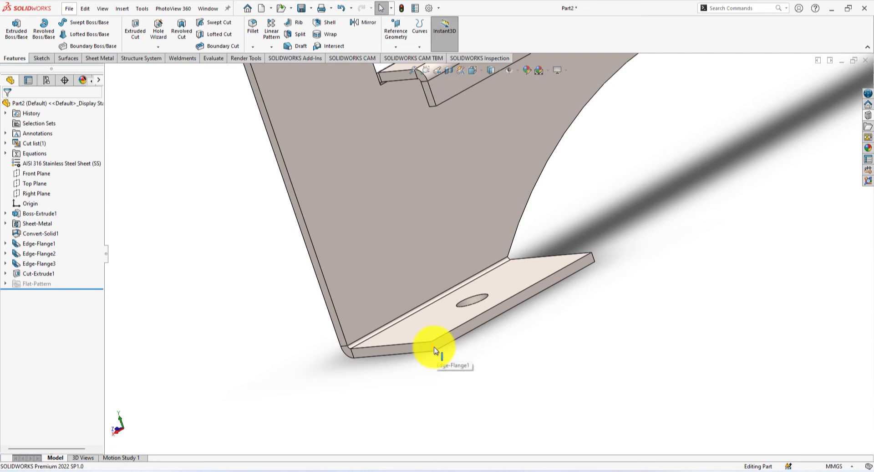
pyautogui.click(432, 348)
pyautogui.click(512, 323)
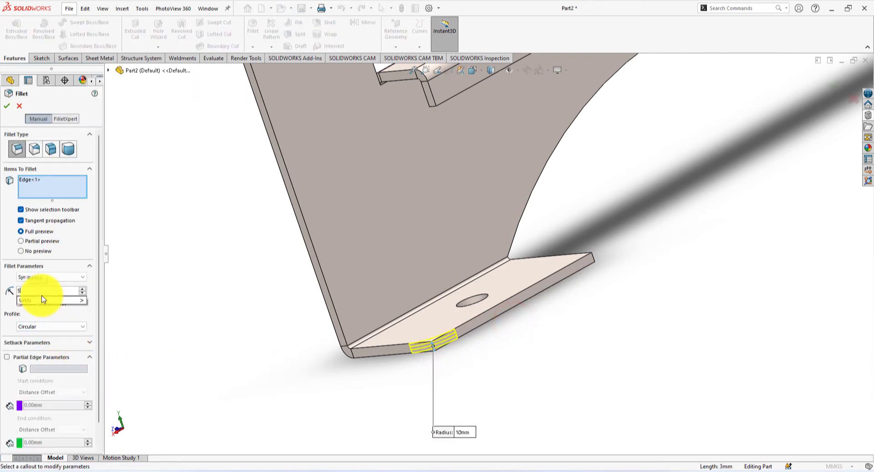
pyautogui.click(595, 260)
pyautogui.scroll(3, 601, 205)
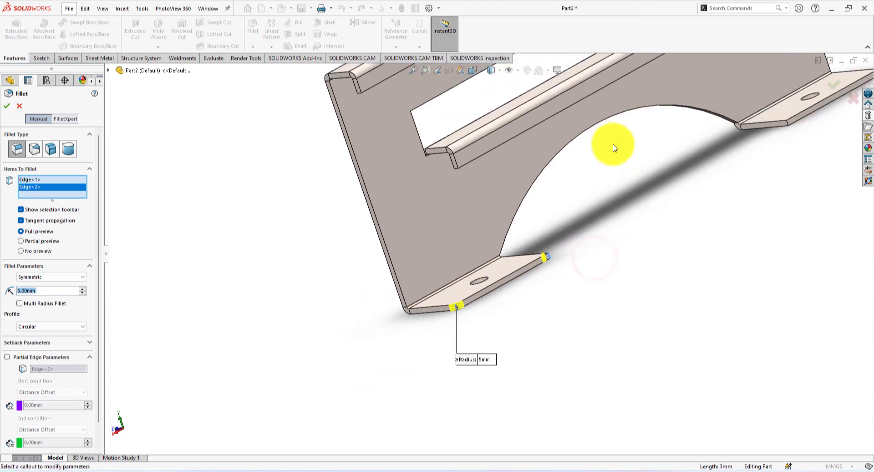
pyautogui.click(359, 89)
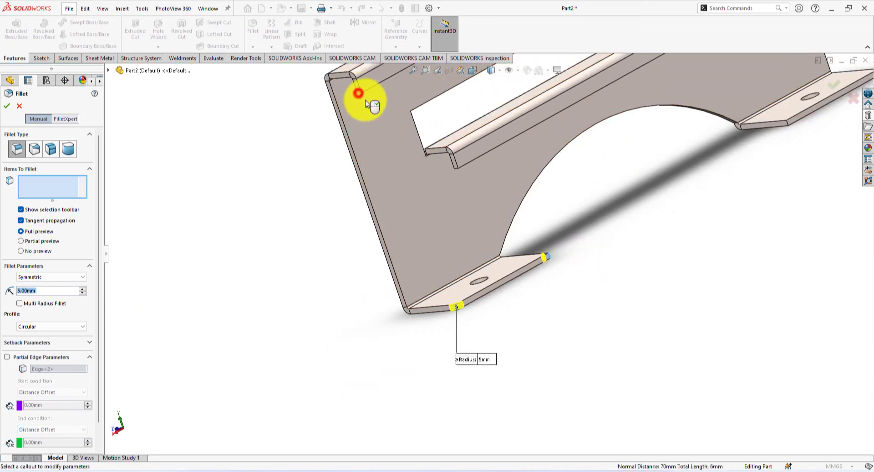
pyautogui.click(455, 162)
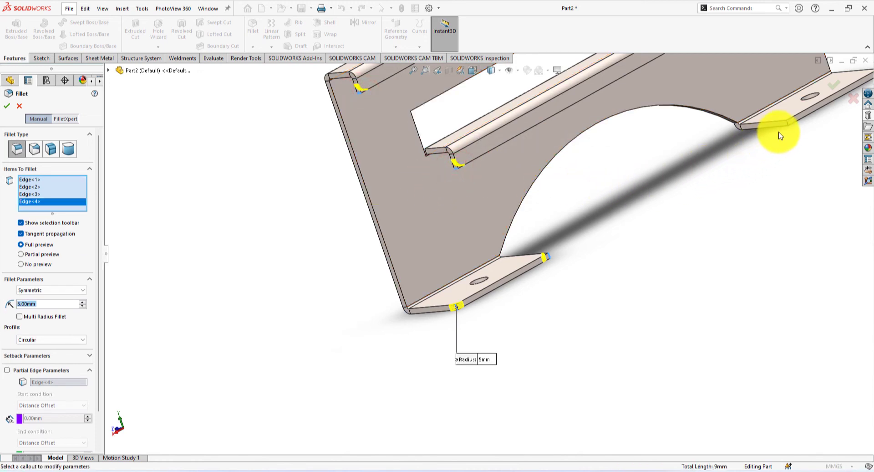
# Add both free corner edges of the other foot flange to the 5 mm fillet
pyautogui.scroll(-3, 790, 127)
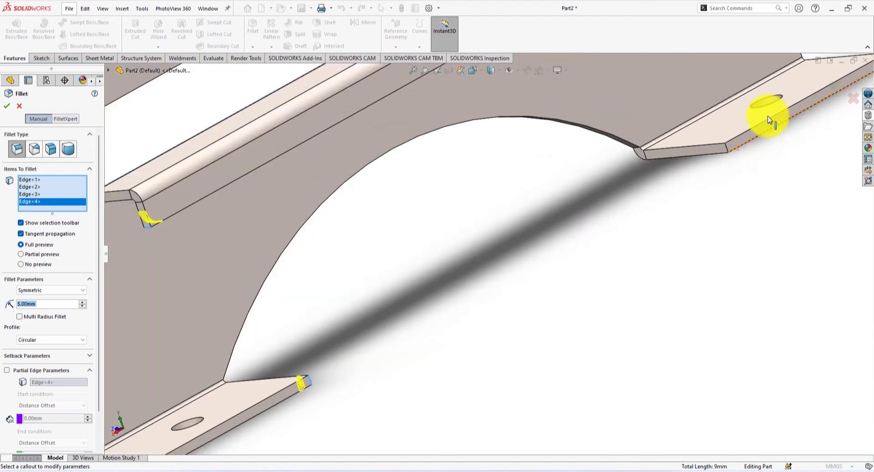
pyautogui.click(727, 152)
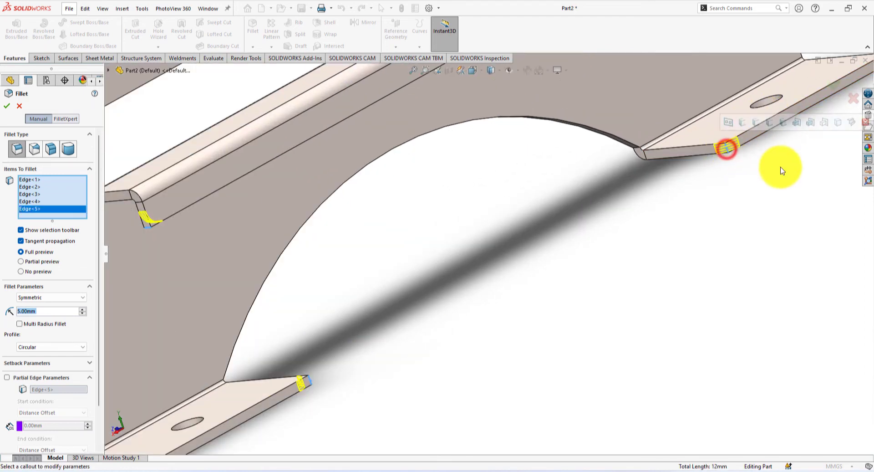
pyautogui.scroll(5, 772, 143)
pyautogui.moveTo(773, 142); pyautogui.dragTo(687, 275, button='middle')
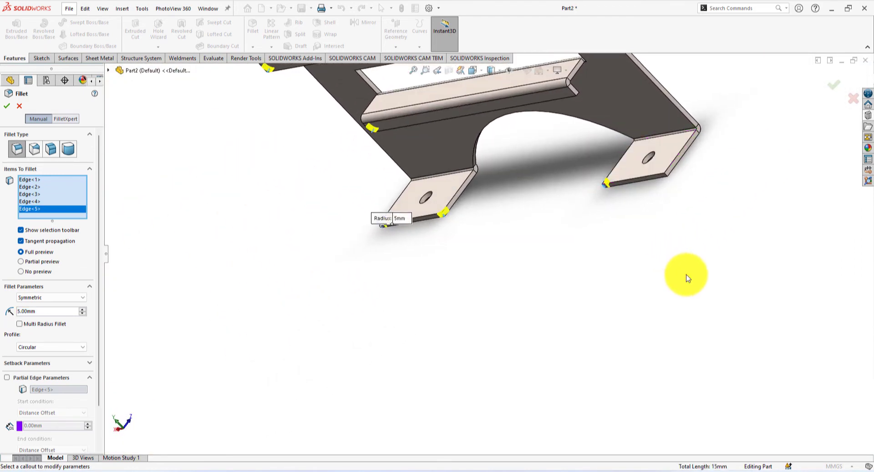
pyautogui.scroll(-3, 663, 180)
pyautogui.scroll(-2, 613, 230)
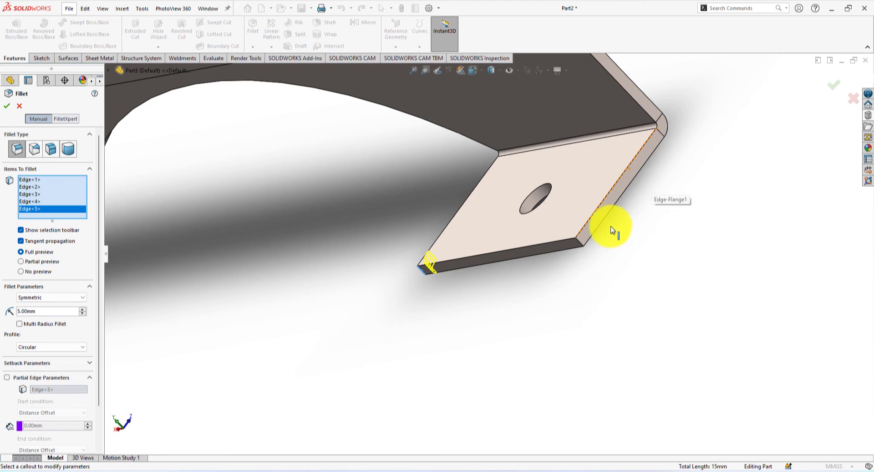
pyautogui.click(583, 246)
# Add the lip corner edges at the opposite end of the slot and upper flanges to the 5 mm fillet
pyautogui.scroll(3, 591, 228)
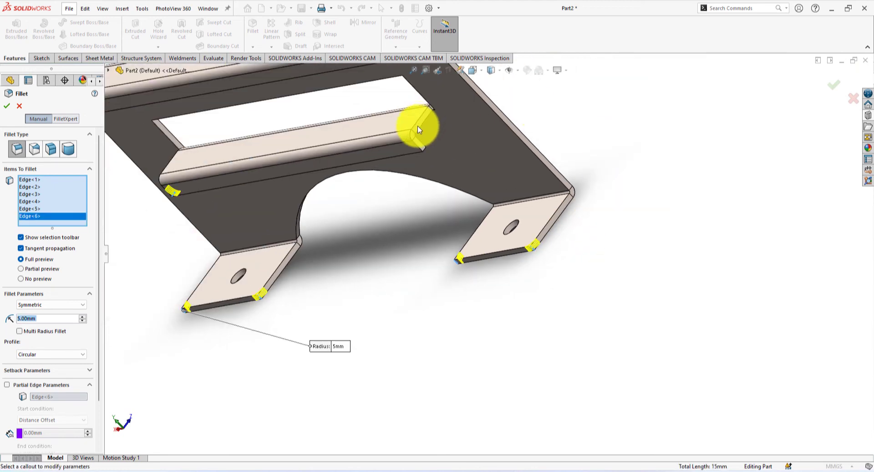
pyautogui.scroll(-3, 417, 127)
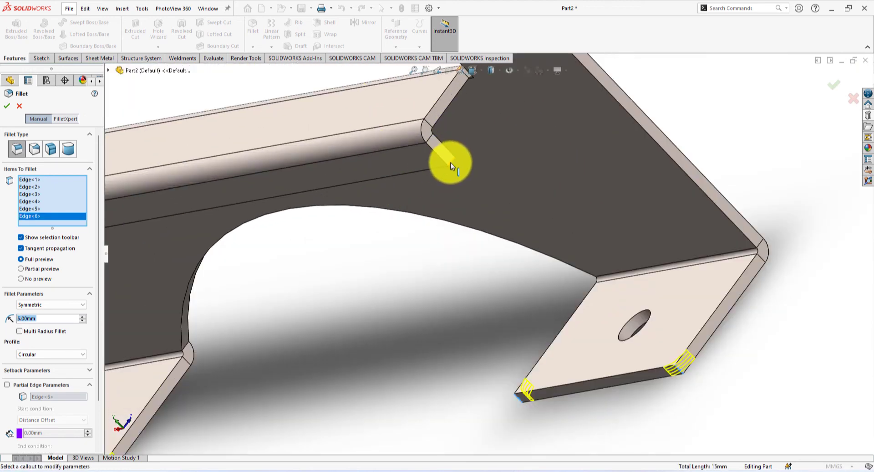
pyautogui.click(450, 163)
pyautogui.scroll(3, 483, 170)
pyautogui.scroll(-2, 444, 130)
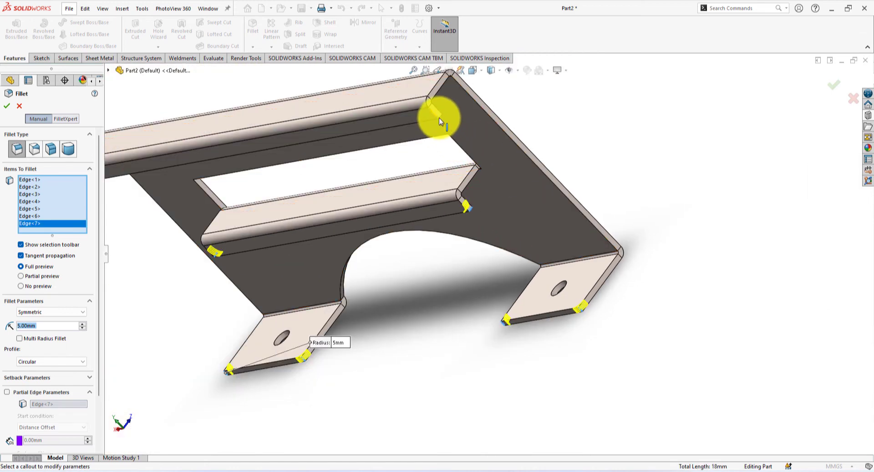
pyautogui.scroll(-5, 444, 121)
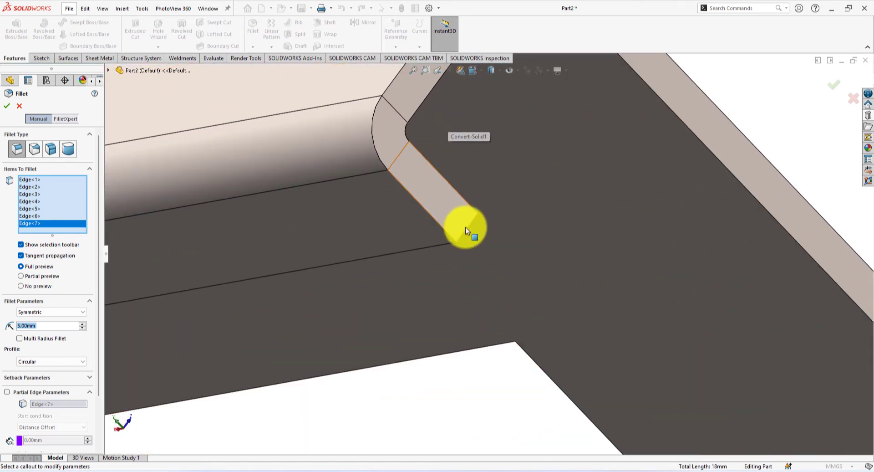
pyautogui.click(463, 233)
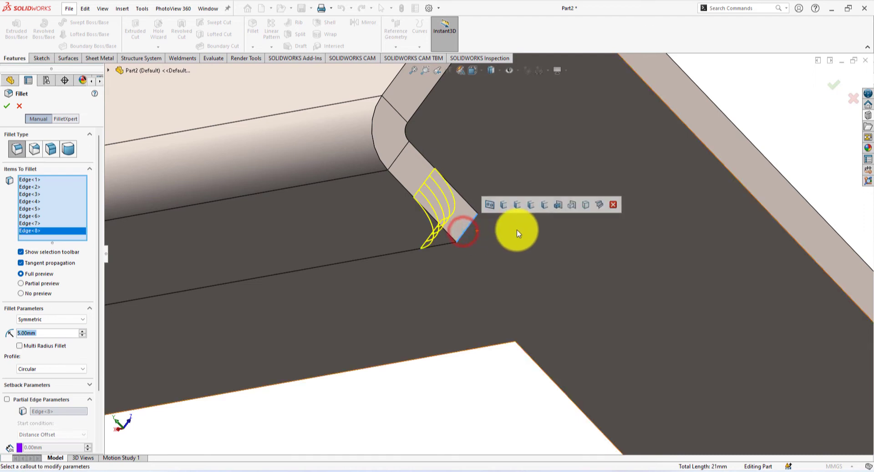
# Include the two edges where the arch meets the foot flanges and apply the 5 mm fillet
pyautogui.scroll(5, 474, 236)
pyautogui.moveTo(345, 300); pyautogui.dragTo(453, 365, button='middle')
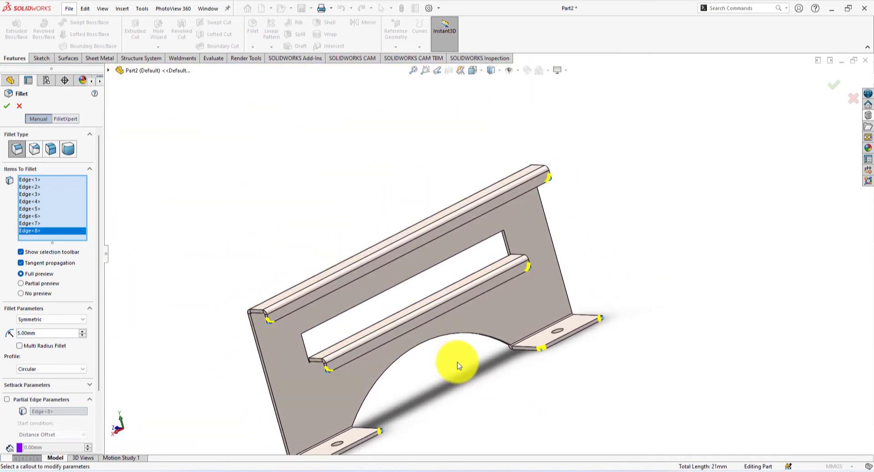
pyautogui.scroll(-5, 501, 341)
pyautogui.moveTo(495, 309); pyautogui.dragTo(480, 228, button='middle')
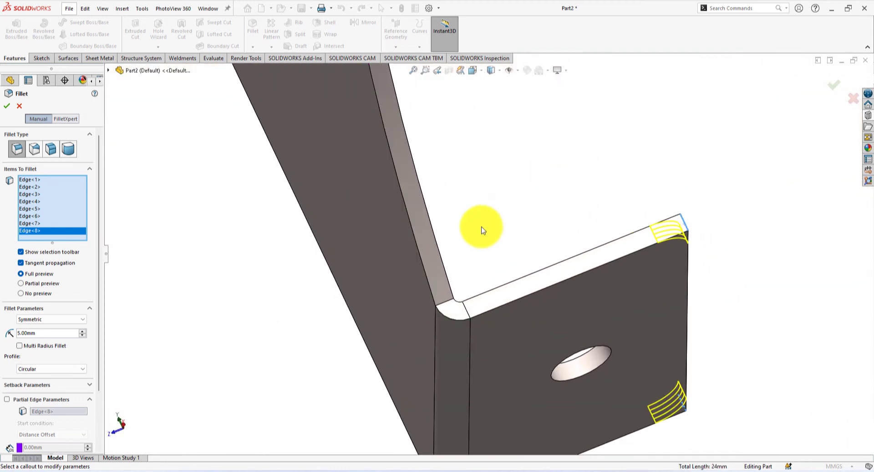
pyautogui.click(445, 304)
pyautogui.scroll(5, 521, 216)
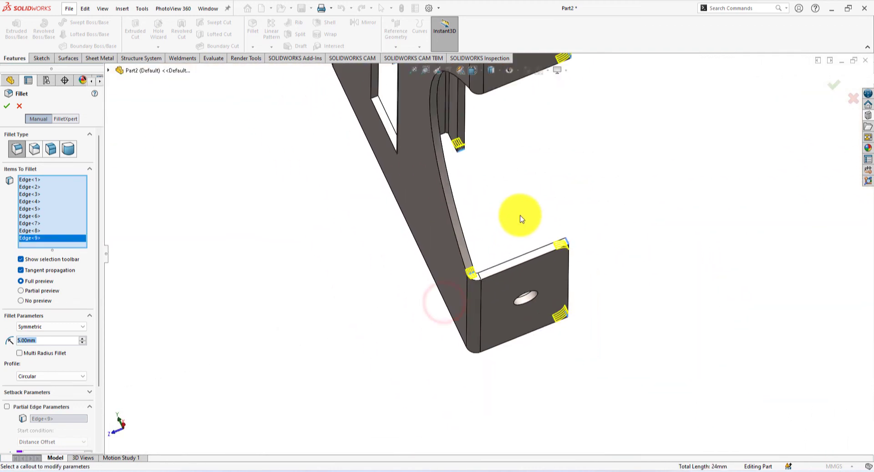
pyautogui.moveTo(559, 203); pyautogui.dragTo(501, 172, button='middle')
pyautogui.scroll(-4, 500, 161)
pyautogui.scroll(-3, 499, 160)
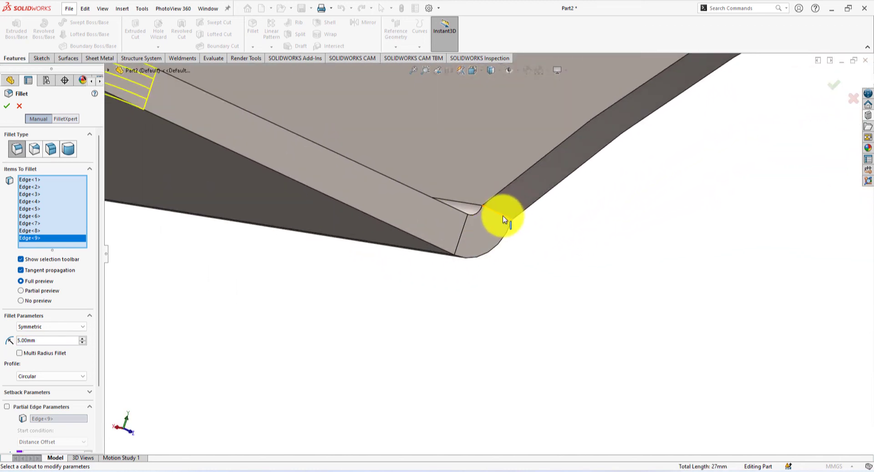
pyautogui.click(501, 212)
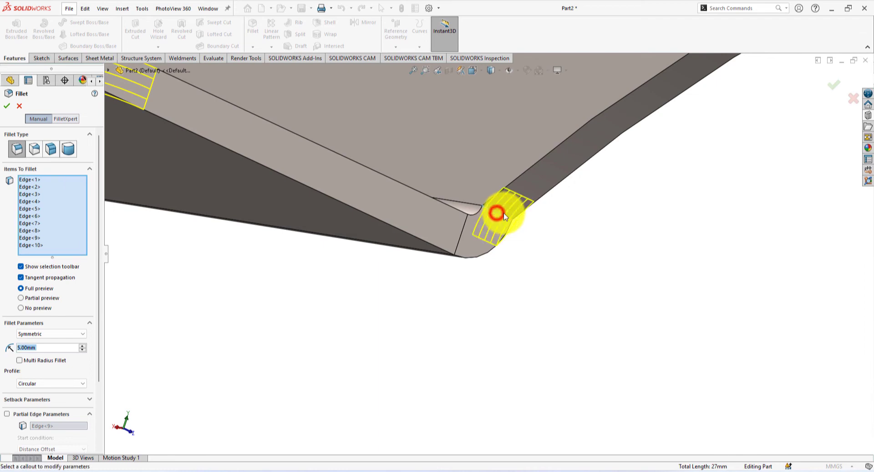
pyautogui.scroll(2, 572, 279)
pyautogui.scroll(3, 572, 279)
pyautogui.moveTo(568, 273); pyautogui.dragTo(629, 331, button='middle')
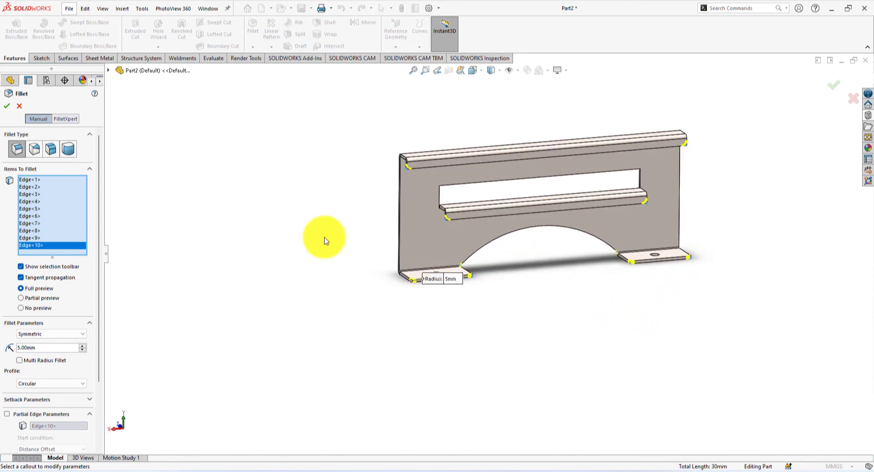
pyautogui.click(6, 106)
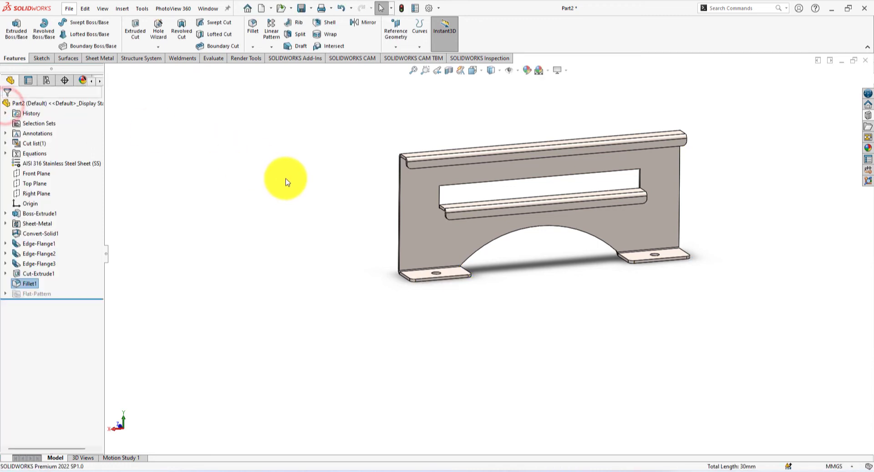
# Set the model to the isometric view and save the part as Solidworks Sheet Metal Tutorial Design and Assembly - Stand
pyautogui.press('space')
pyautogui.click(767, 358)
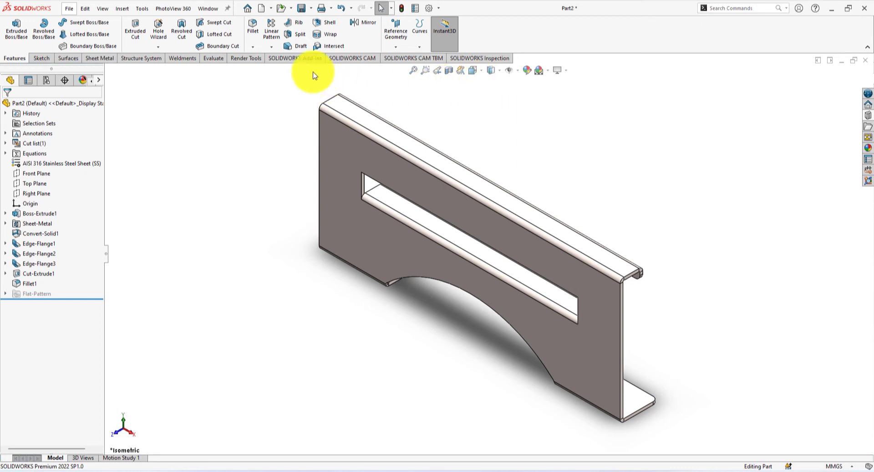
pyautogui.click(301, 10)
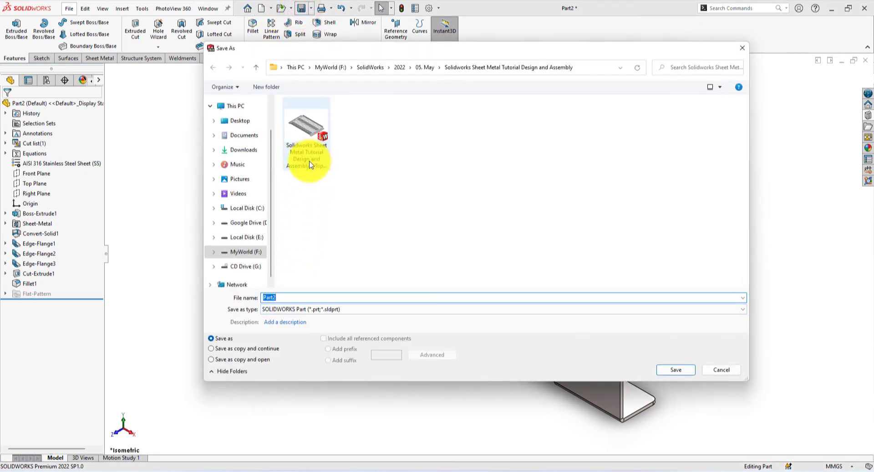
pyautogui.click(305, 161)
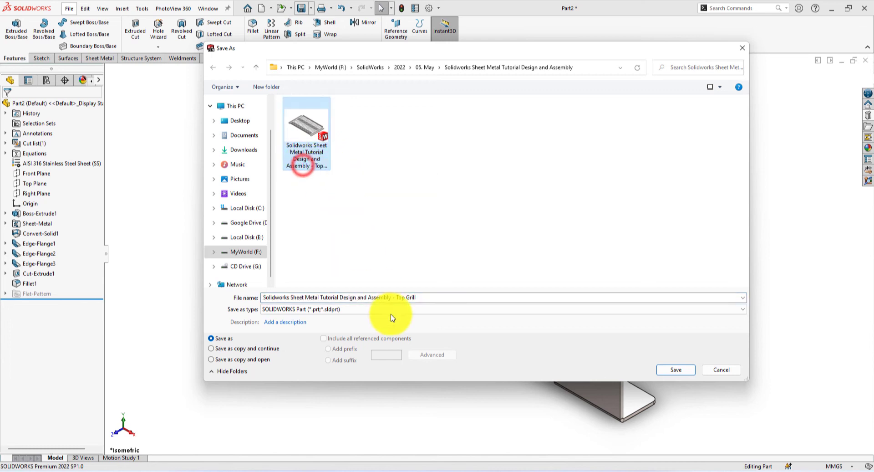
pyautogui.click(397, 297)
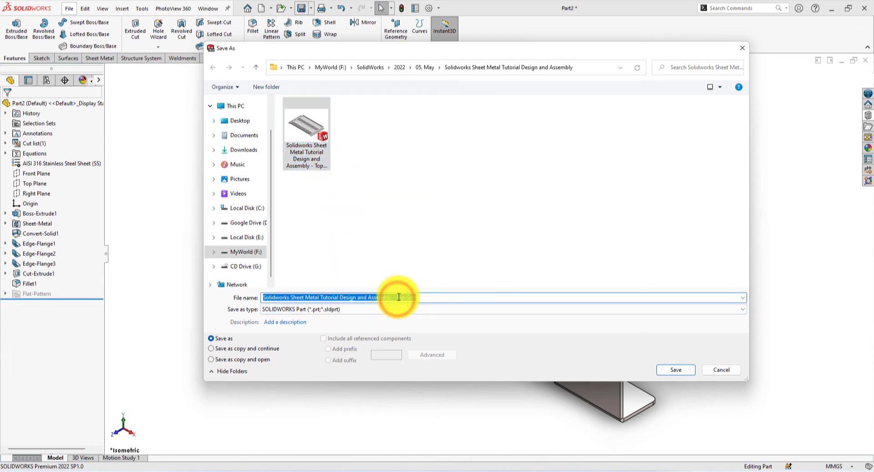
pyautogui.click(399, 297)
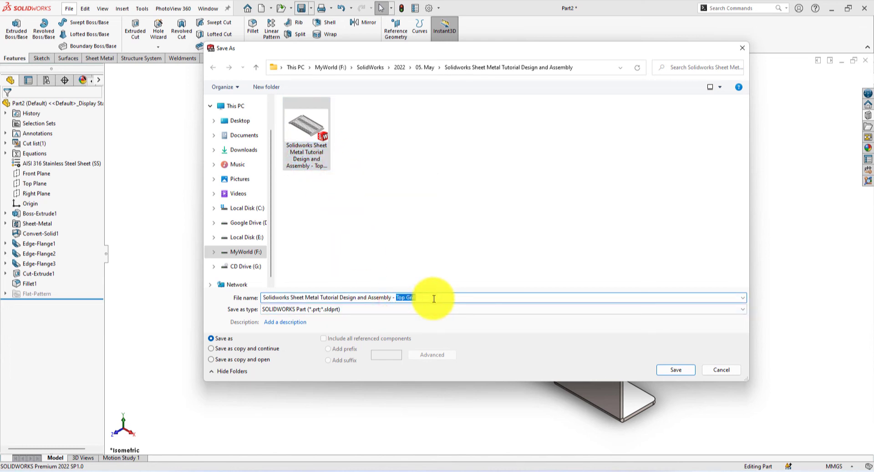
pyautogui.write('Stand')
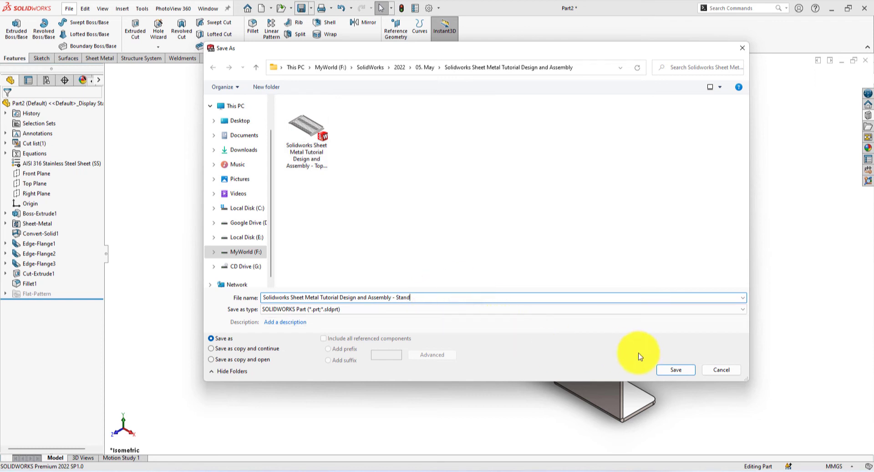
pyautogui.click(683, 369)
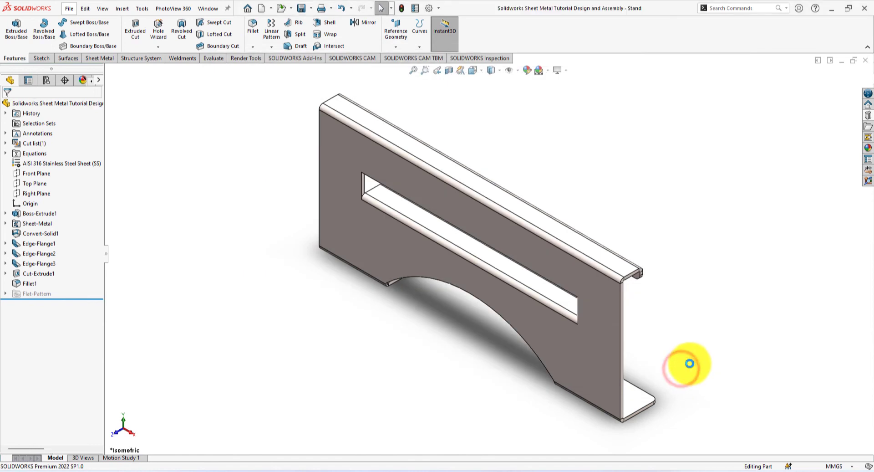
pyautogui.click(691, 364)
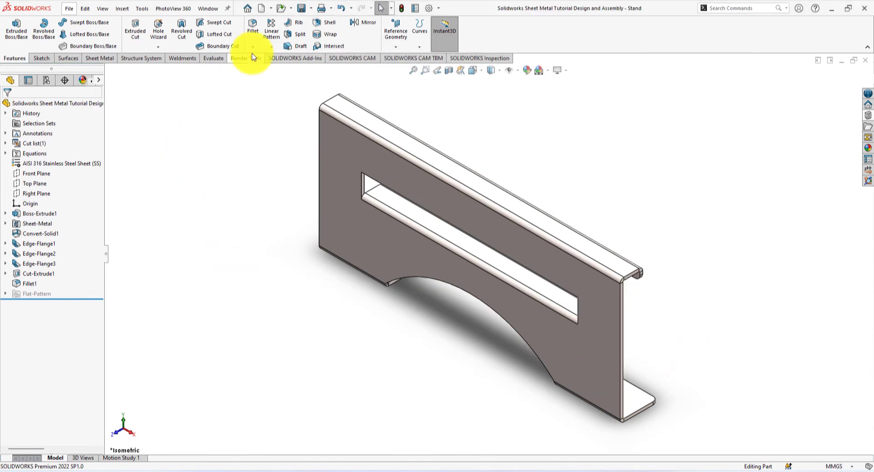
# Create a new assembly document
pyautogui.click(260, 8)
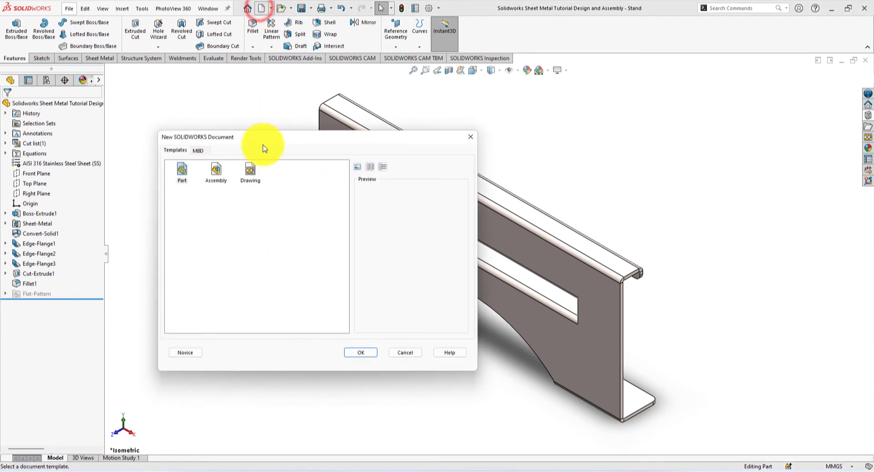
pyautogui.click(216, 180)
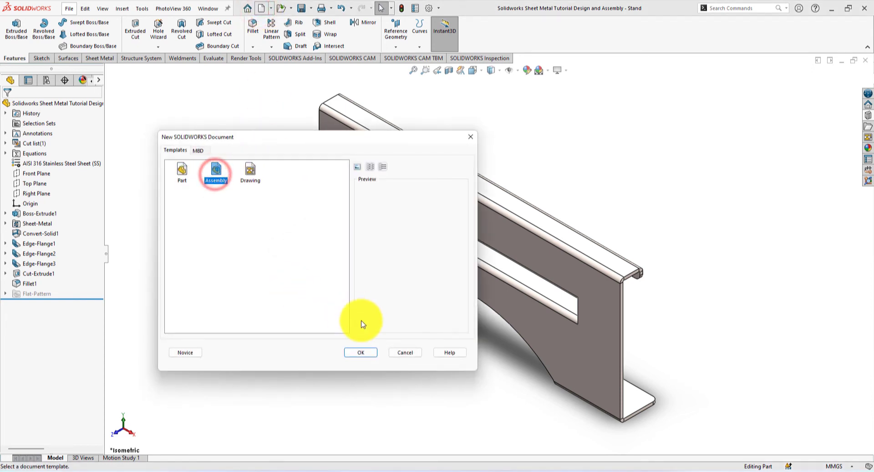
pyautogui.click(367, 353)
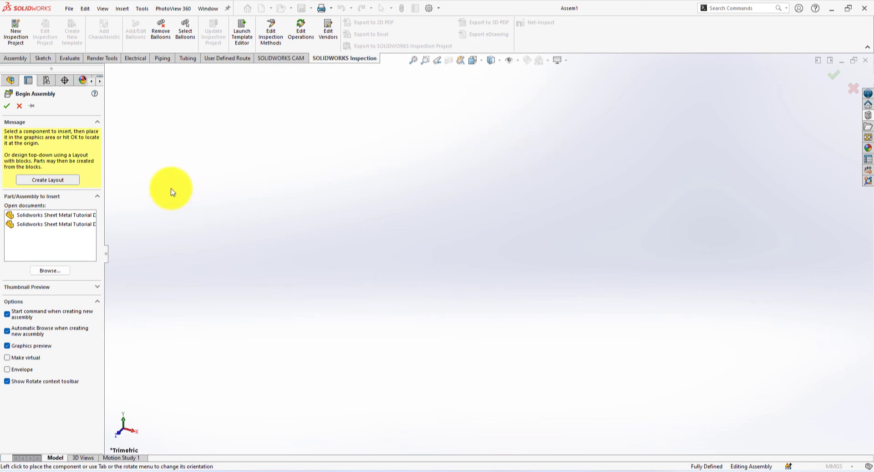
# Insert the Top Grill at the assembly origin, rotated twice by 90° about X, and switch to a plain white scene
pyautogui.click(73, 215)
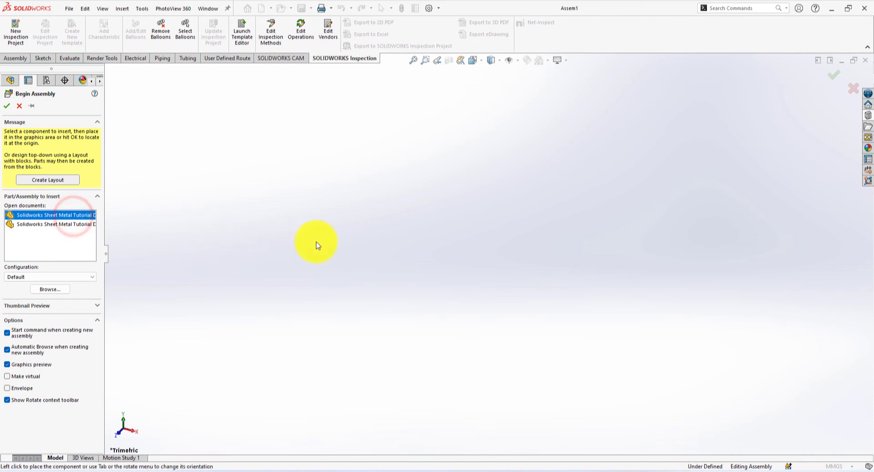
pyautogui.click(64, 223)
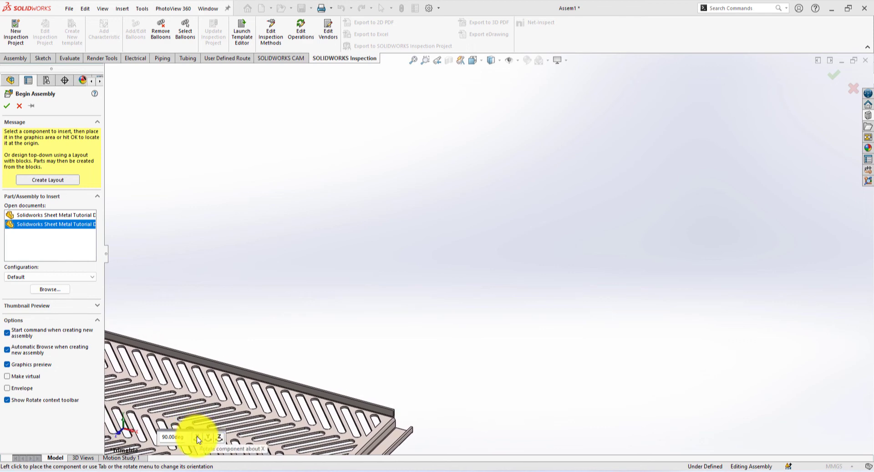
pyautogui.click(196, 437)
pyautogui.click(196, 437)
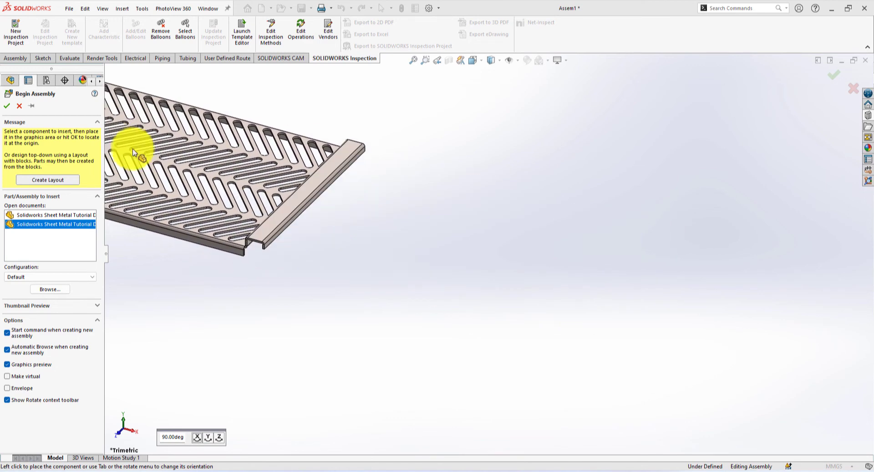
pyautogui.click(8, 106)
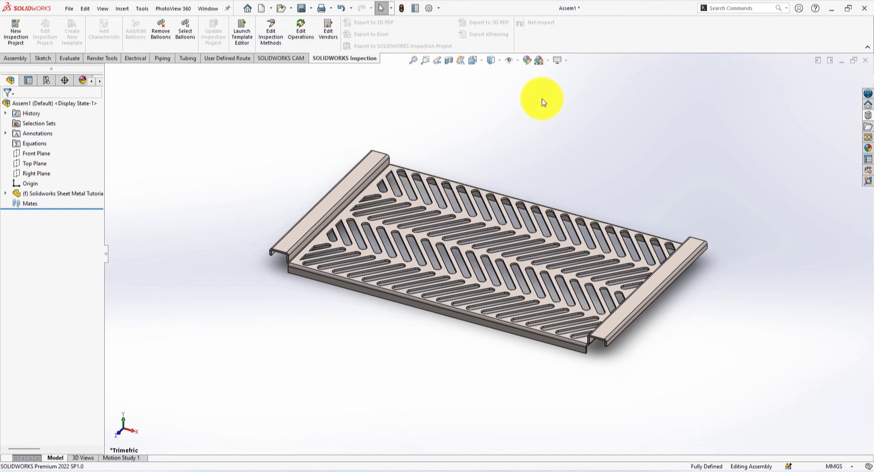
pyautogui.click(550, 64)
pyautogui.click(562, 84)
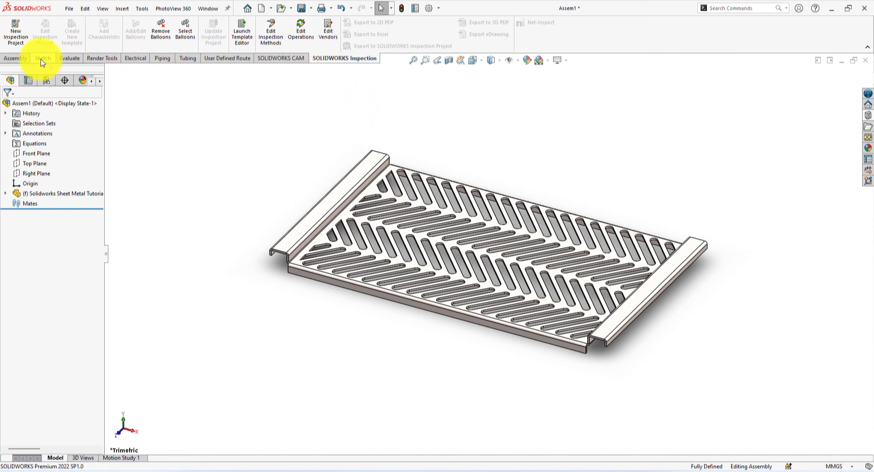
# Insert the Stand part rotated 90° about Y and place it beside the grill's right end
pyautogui.click(18, 58)
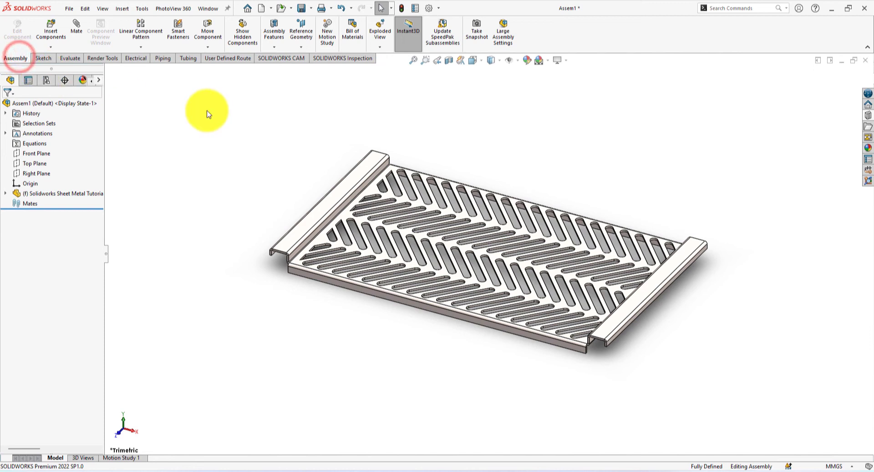
pyautogui.click(50, 33)
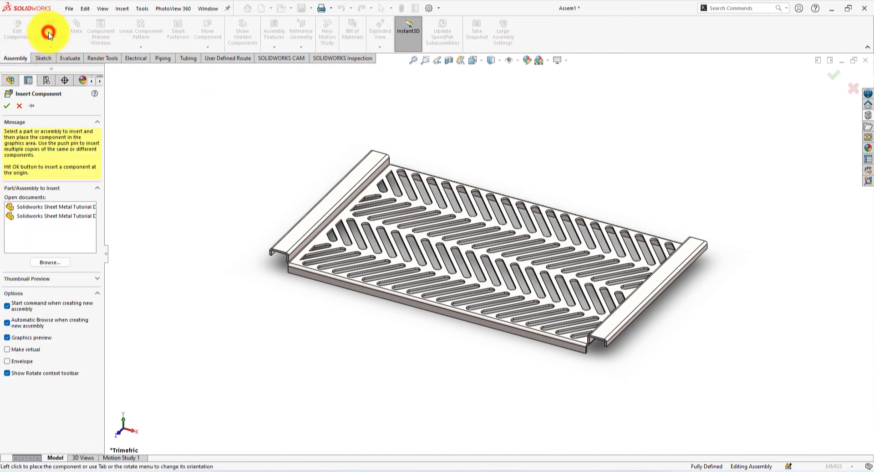
pyautogui.click(70, 208)
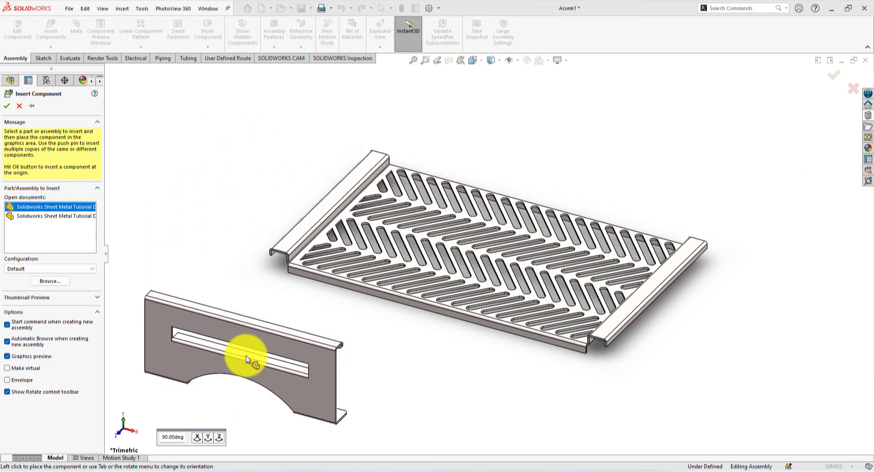
pyautogui.click(209, 438)
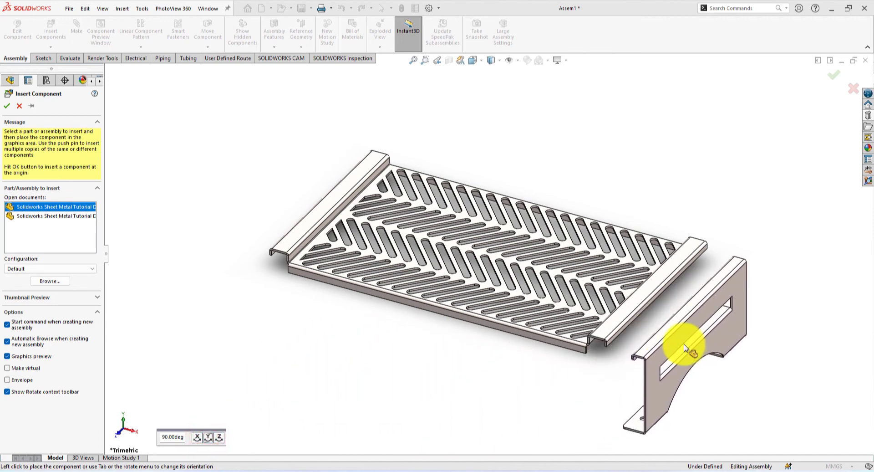
pyautogui.click(685, 347)
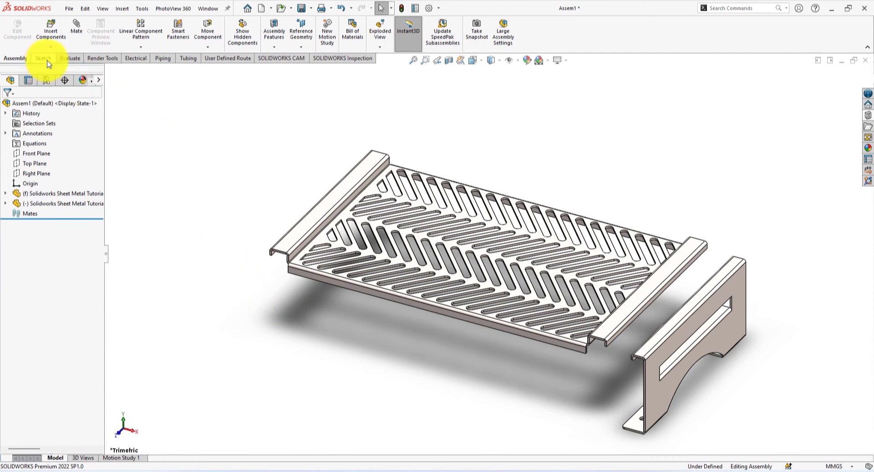
# Insert a second Stand, rotated three times by 90° about Y, and place it beside the grill's left end
pyautogui.click(50, 31)
pyautogui.click(63, 206)
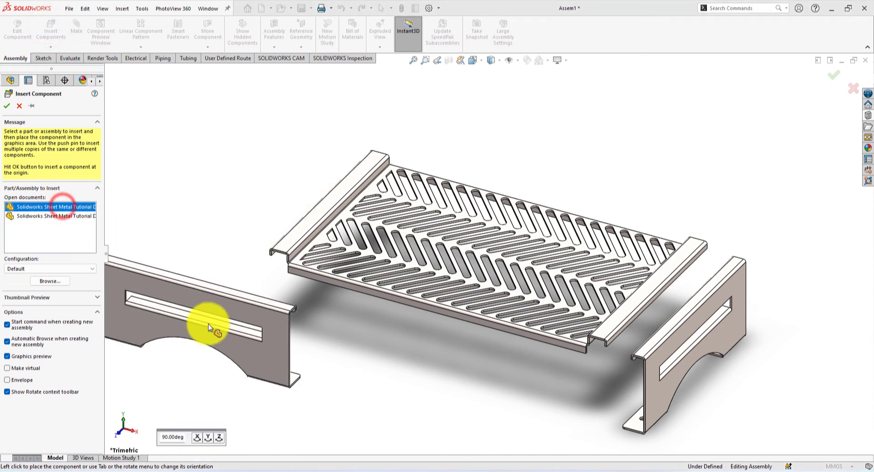
pyautogui.click(207, 437)
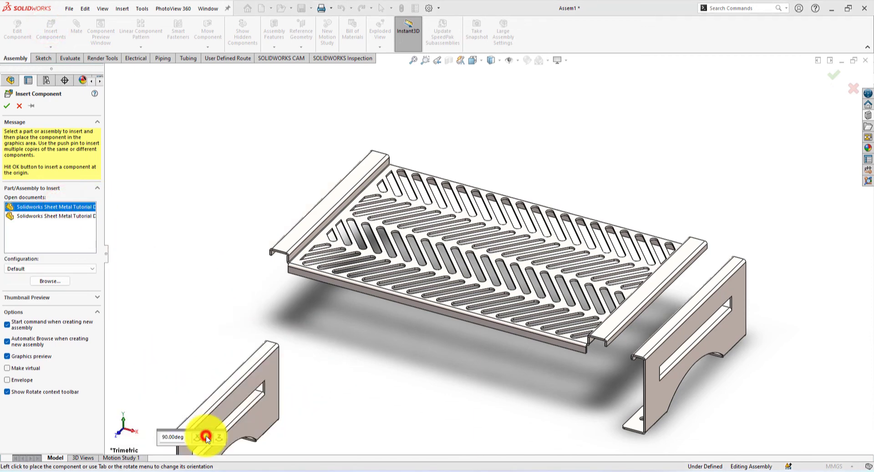
pyautogui.click(207, 437)
pyautogui.click(206, 437)
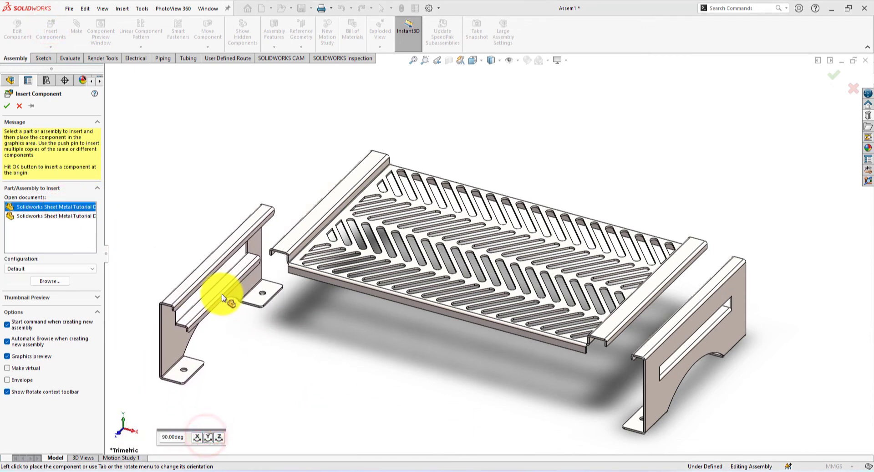
pyautogui.click(226, 271)
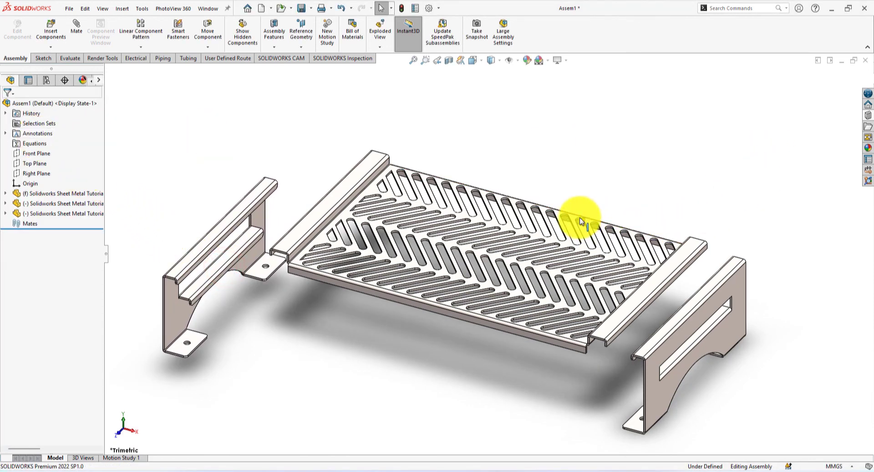
# Add a coincident mate between the underside of the grill's right end flange and the top face of the adjacent Stand's upper flange
pyautogui.scroll(2, 580, 219)
pyautogui.scroll(-2, 479, 203)
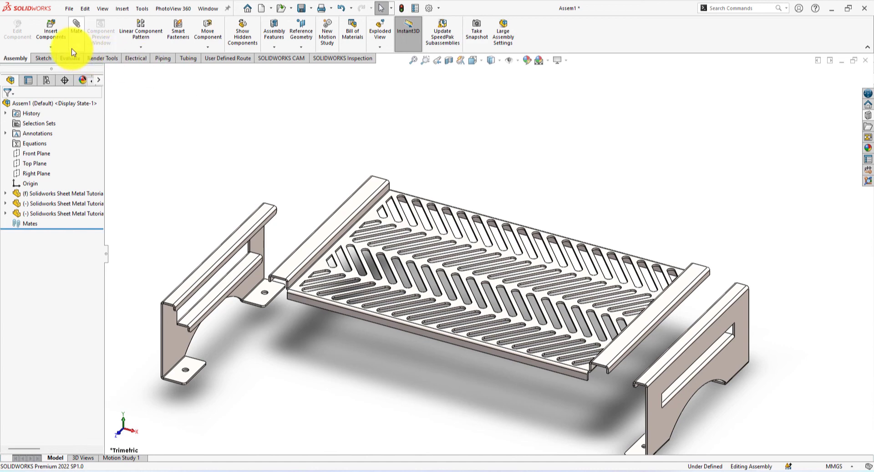
pyautogui.click(75, 31)
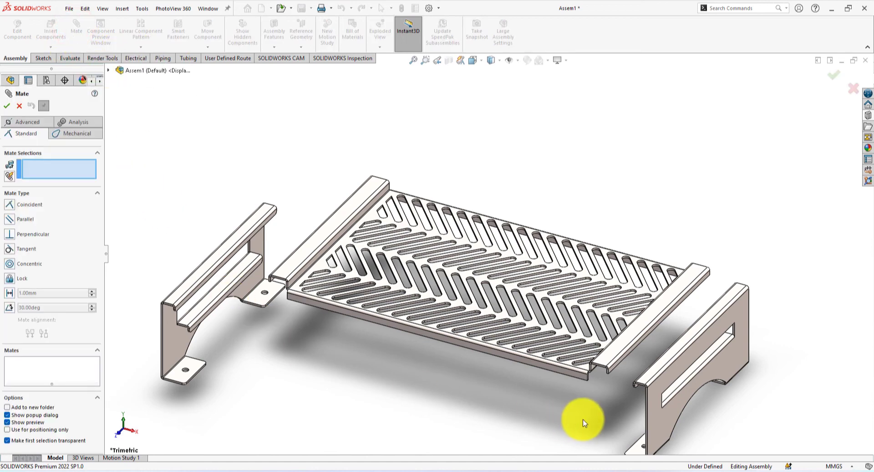
pyautogui.scroll(-2, 605, 385)
pyautogui.scroll(-5, 606, 385)
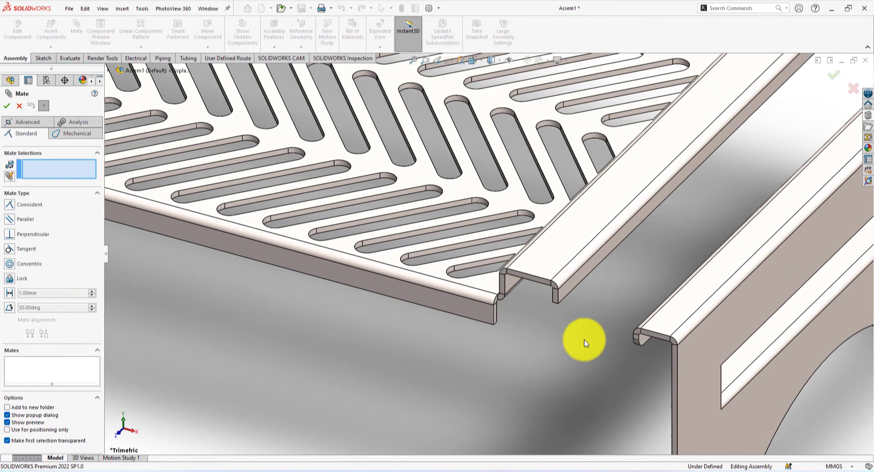
pyautogui.moveTo(567, 332); pyautogui.dragTo(607, 306, button='middle')
pyautogui.click(529, 313)
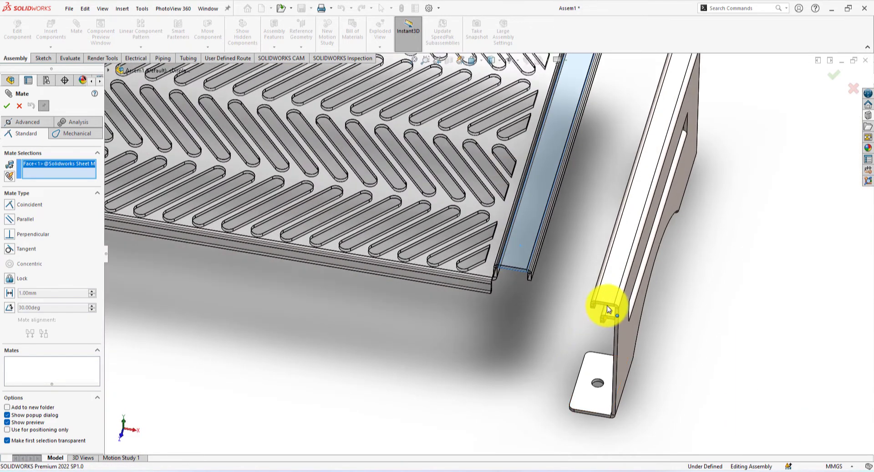
pyautogui.click(618, 278)
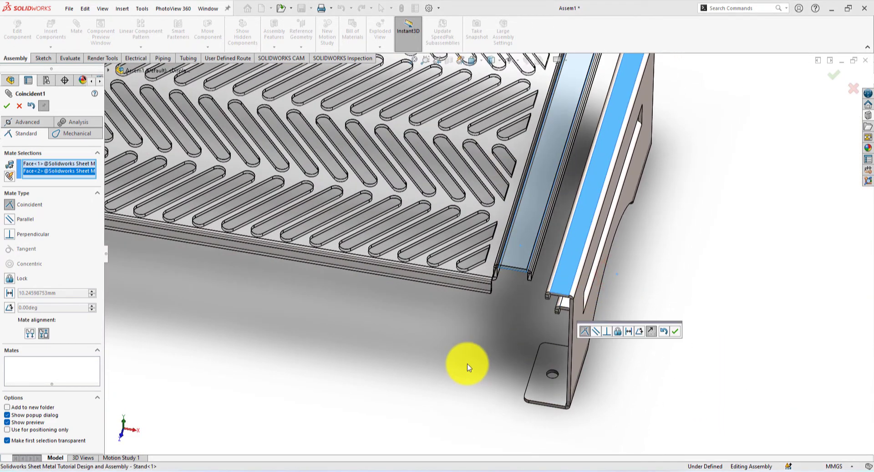
pyautogui.click(674, 332)
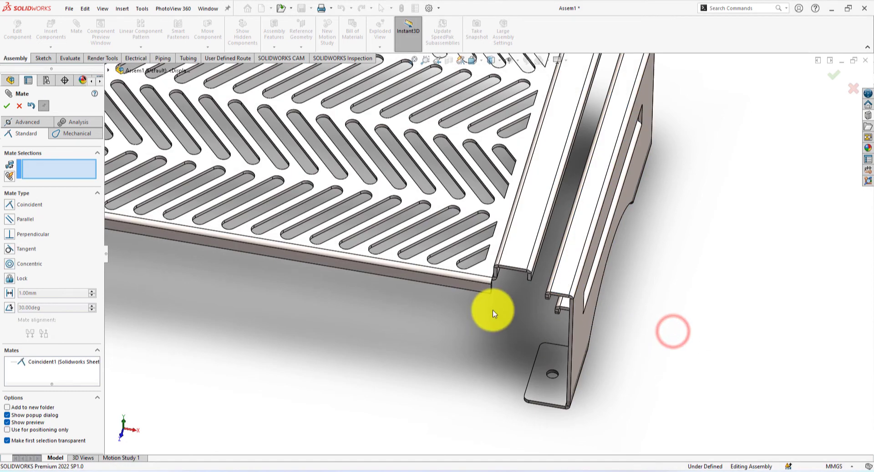
# Add a coincident mate between the inner side wall of the grill's right end channel and the lip face of the Stand's upper flange
pyautogui.moveTo(495, 314); pyautogui.dragTo(498, 230, button='middle')
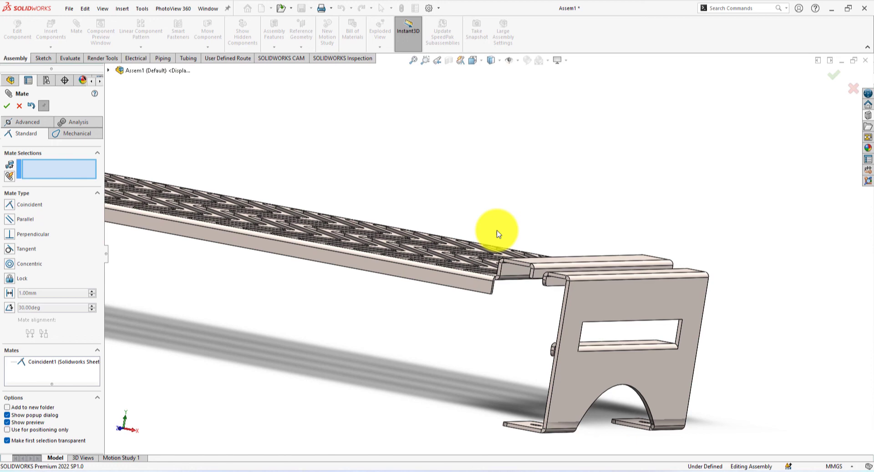
pyautogui.click(515, 270)
pyautogui.moveTo(482, 340); pyautogui.dragTo(528, 319, button='middle')
pyautogui.click(540, 275)
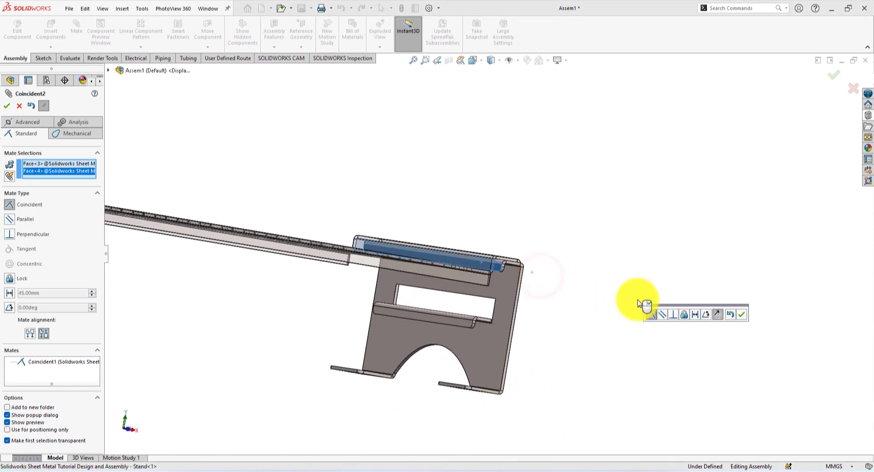
pyautogui.click(742, 316)
# Add a coincident mate between the front end face of the right Stand's upper flange and the front end face of the grill's channel
pyautogui.moveTo(632, 297); pyautogui.dragTo(546, 328, button='middle')
pyautogui.scroll(-5, 370, 289)
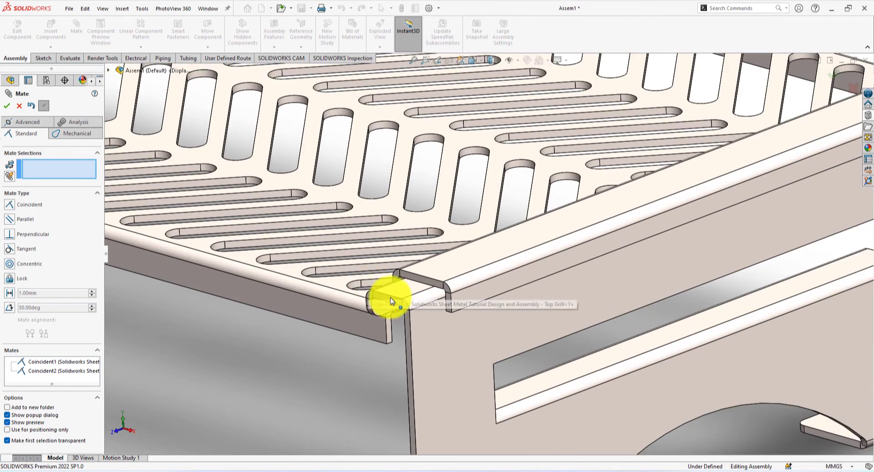
pyautogui.click(391, 299)
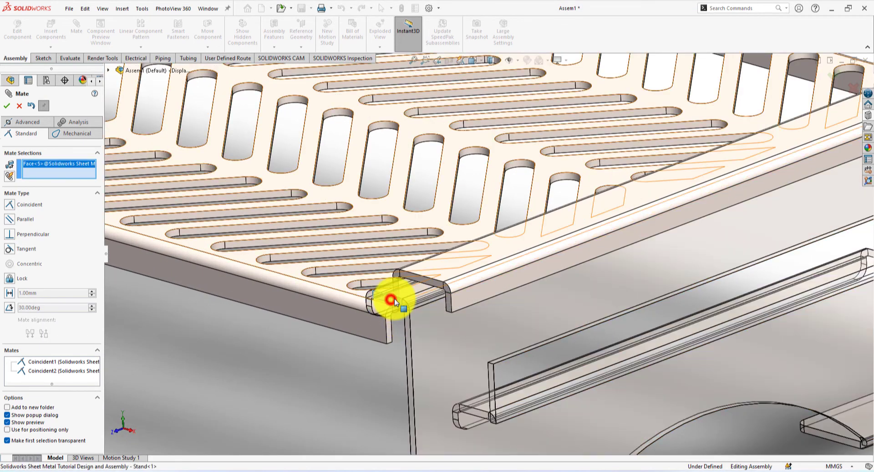
pyautogui.click(427, 281)
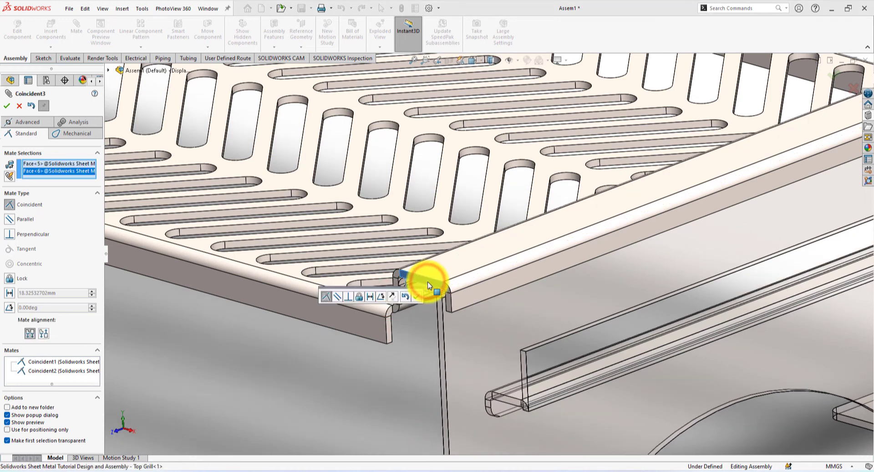
pyautogui.click(415, 298)
pyautogui.scroll(8, 380, 384)
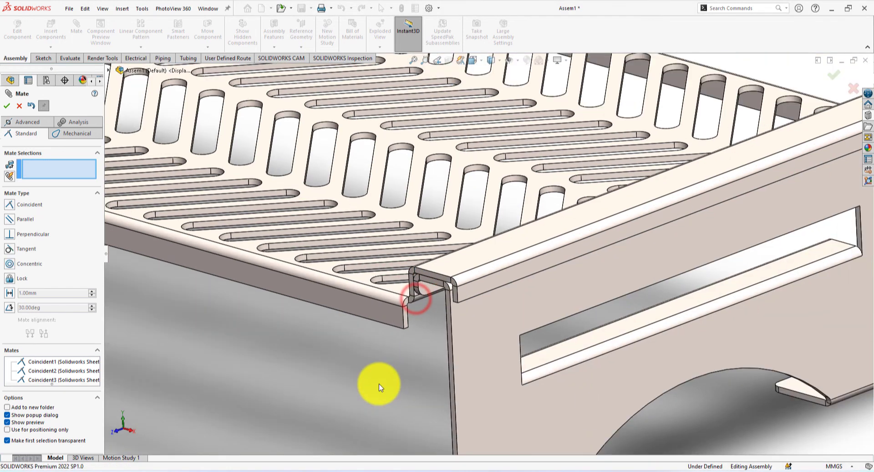
# Add a coincident mate between the top face of the second Stand's upper flange and the underside of the grill's left end flange
pyautogui.moveTo(395, 366); pyautogui.dragTo(287, 215, button='middle')
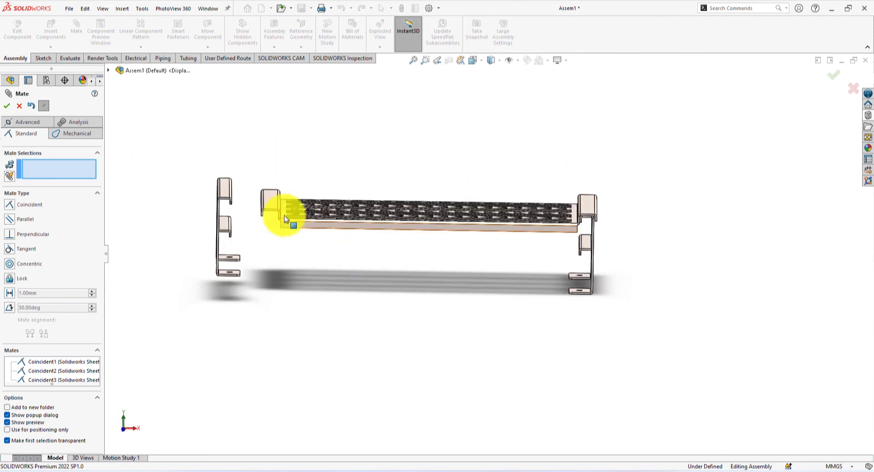
pyautogui.click(226, 193)
pyautogui.moveTo(313, 283); pyautogui.dragTo(281, 208, button='middle')
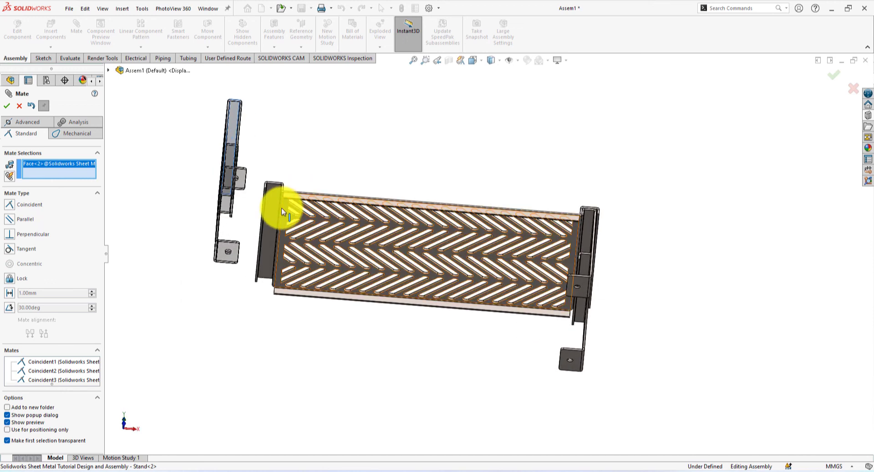
pyautogui.click(278, 210)
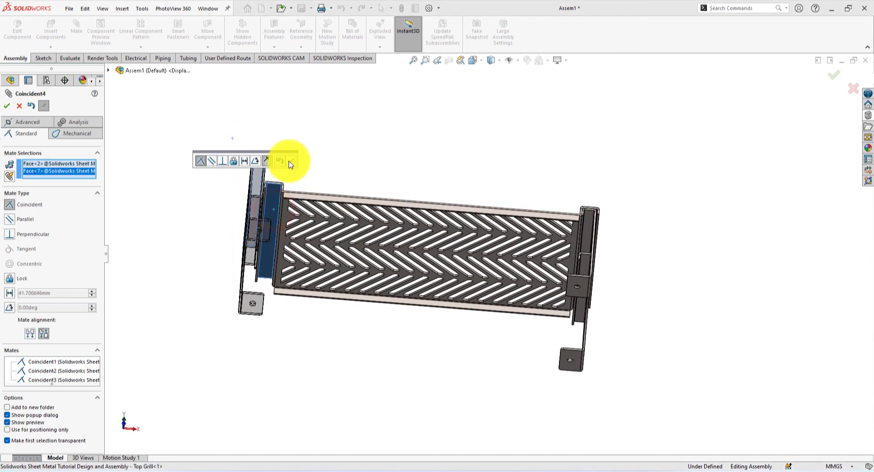
pyautogui.click(291, 161)
# Add a coincident mate between the lip face of the second Stand's upper flange and the inner side wall of the grill's left channel
pyautogui.moveTo(372, 149); pyautogui.dragTo(330, 251, button='middle')
pyautogui.scroll(-8, 331, 251)
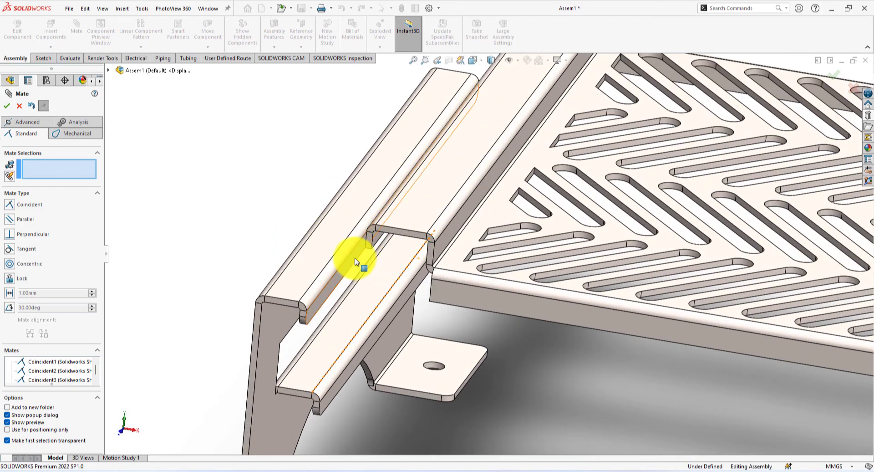
pyautogui.click(356, 261)
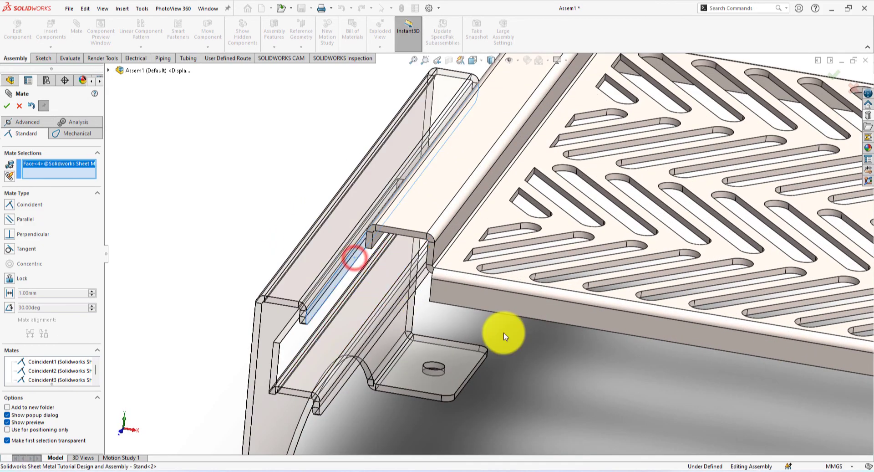
pyautogui.moveTo(504, 332); pyautogui.dragTo(542, 294, button='middle')
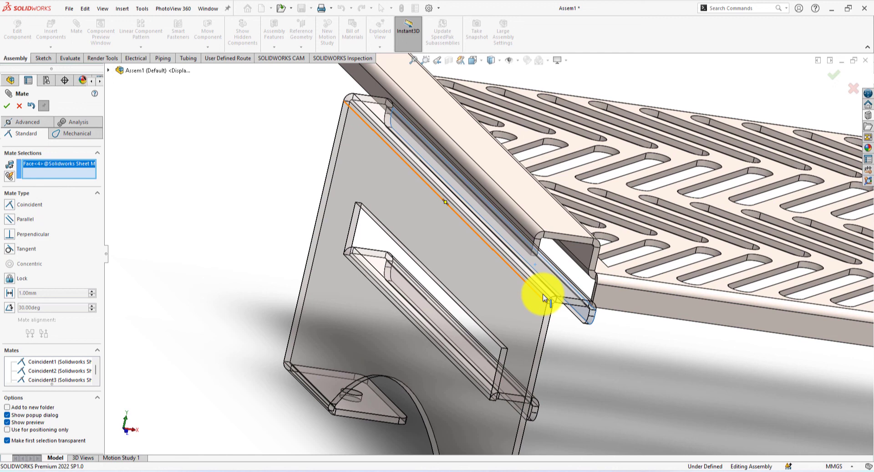
pyautogui.click(581, 252)
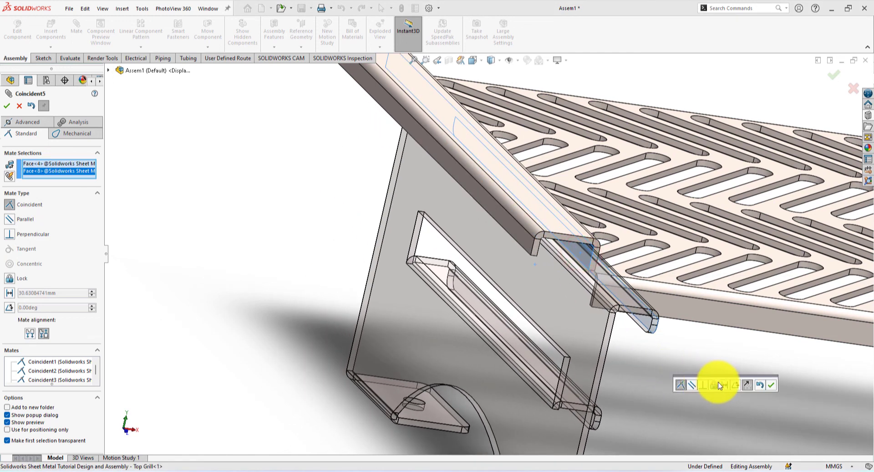
pyautogui.click(771, 386)
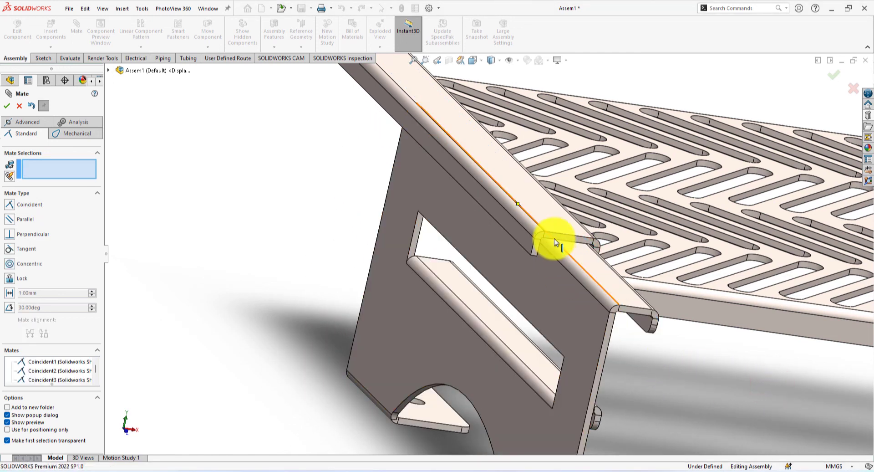
# Add a coincident mate between the front end faces of the grill's left channel and the second Stand's upper flange
pyautogui.scroll(-3, 561, 237)
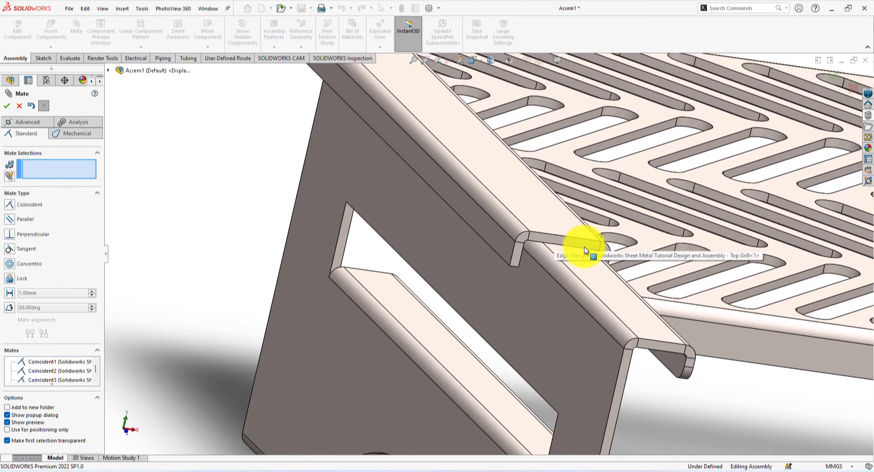
pyautogui.click(573, 243)
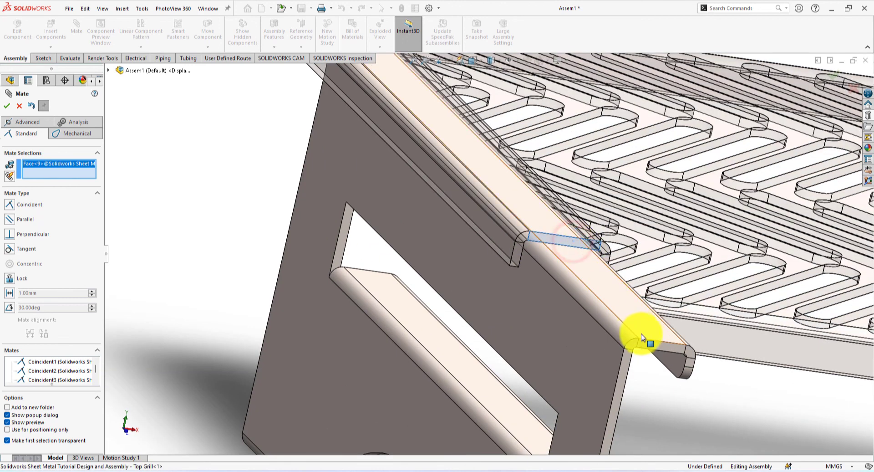
pyautogui.click(655, 344)
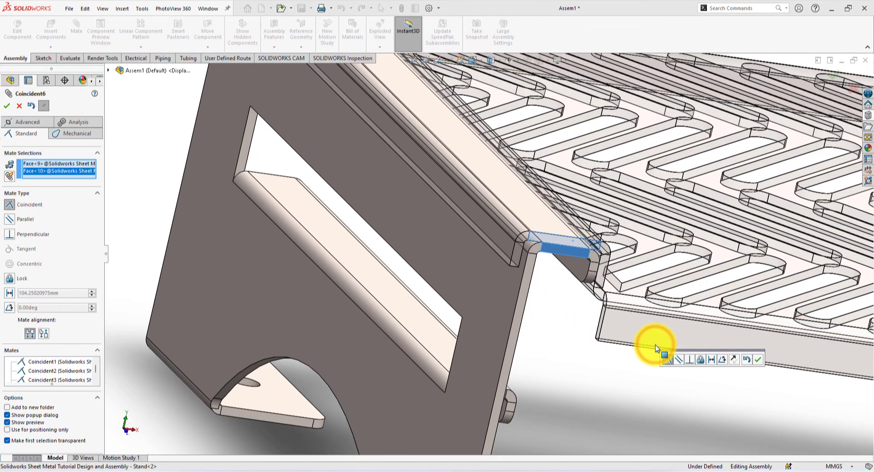
pyautogui.click(758, 361)
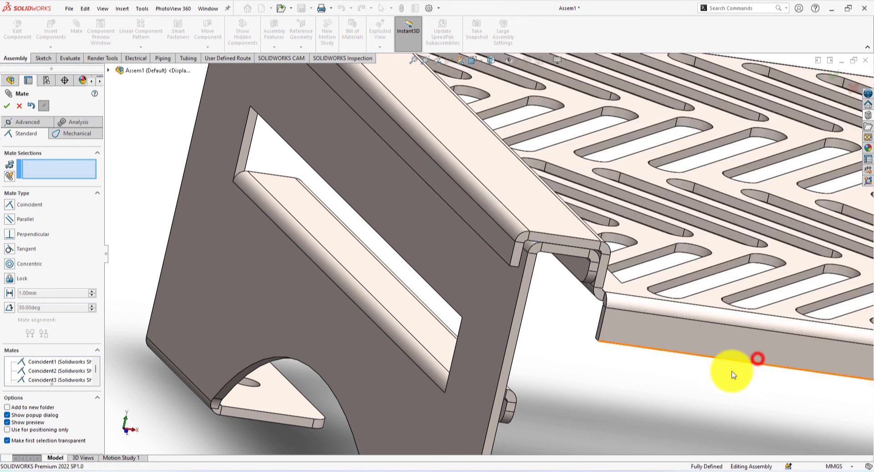
# Set the assembly to the isometric view and finish the Mate command
pyautogui.scroll(5, 679, 404)
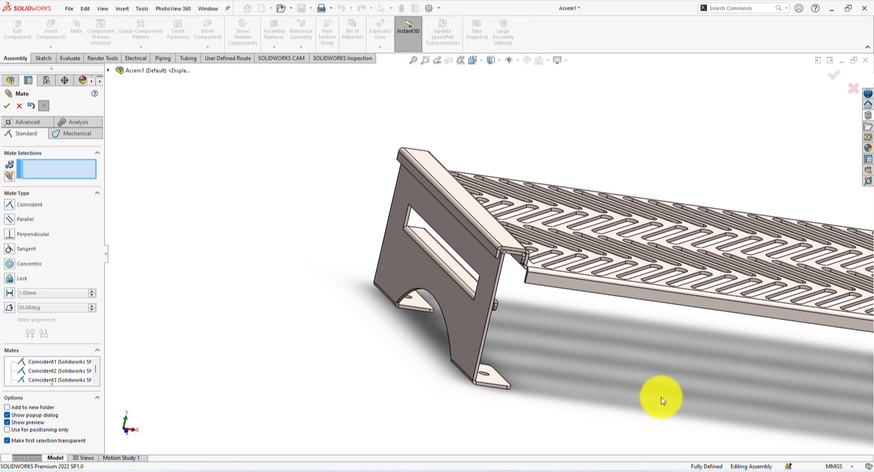
pyautogui.press('space')
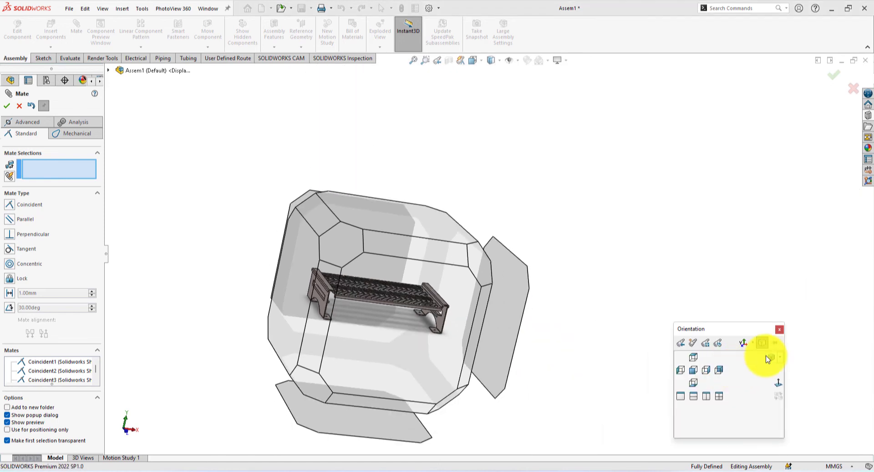
pyautogui.click(769, 356)
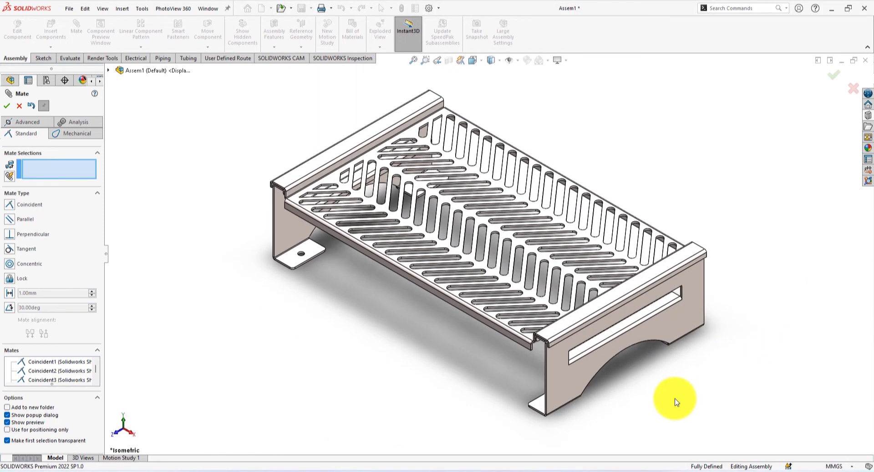
pyautogui.click(275, 394)
pyautogui.click(8, 107)
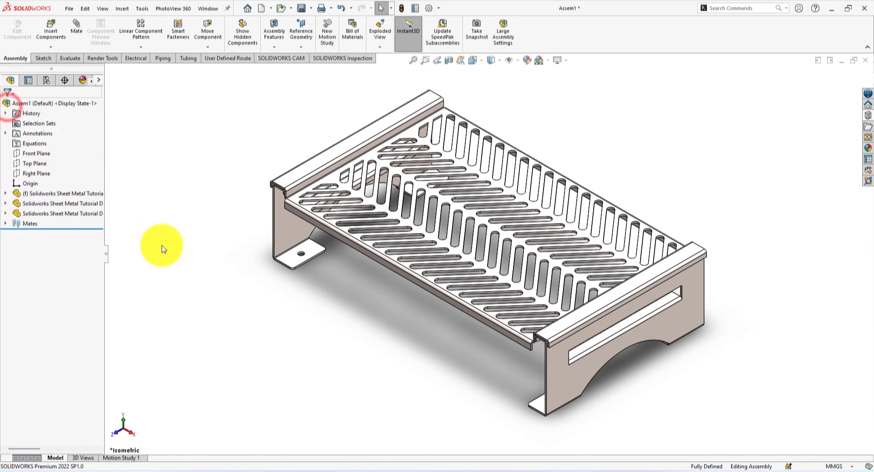
pyautogui.click(161, 246)
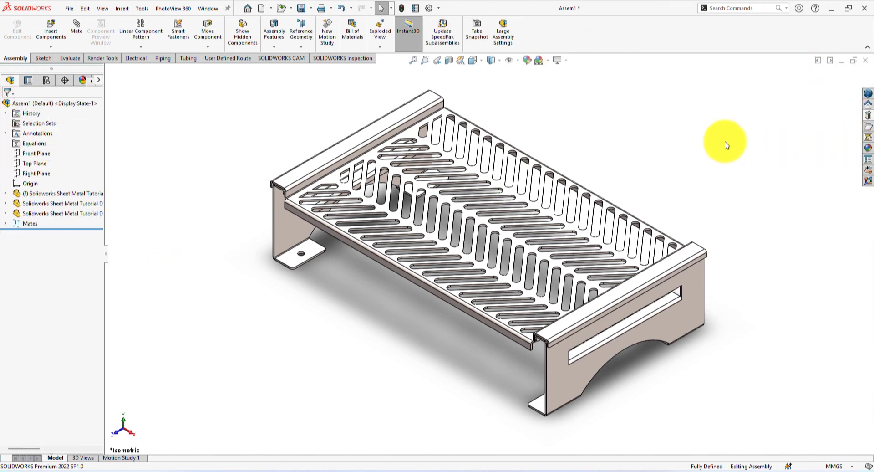
# Apply the dark powdercoat appearance from the Painted, Powder Coat category to the Top Grill and both Stands
pyautogui.click(869, 149)
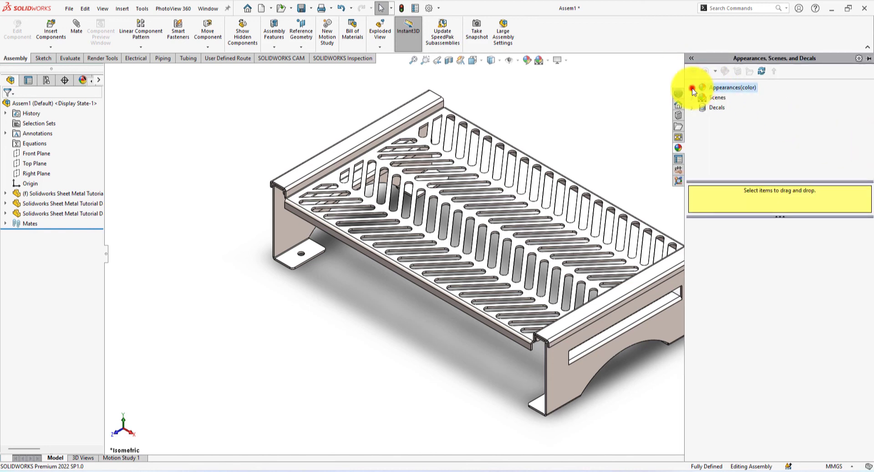
pyautogui.click(692, 88)
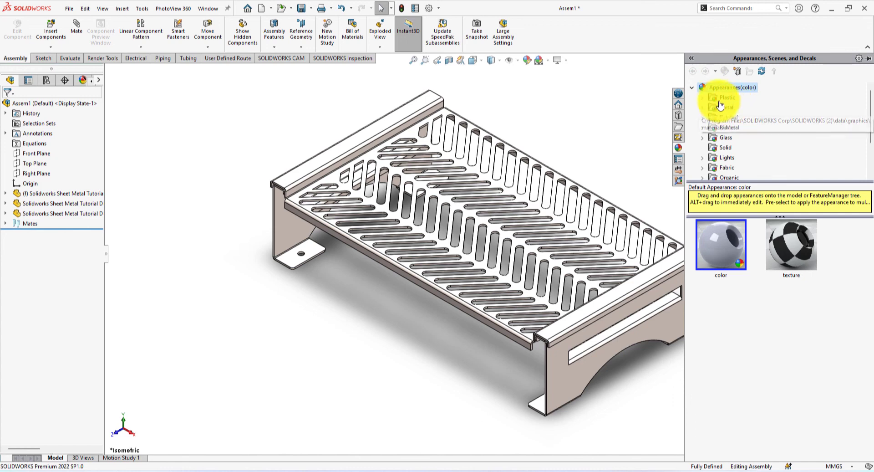
pyautogui.click(728, 119)
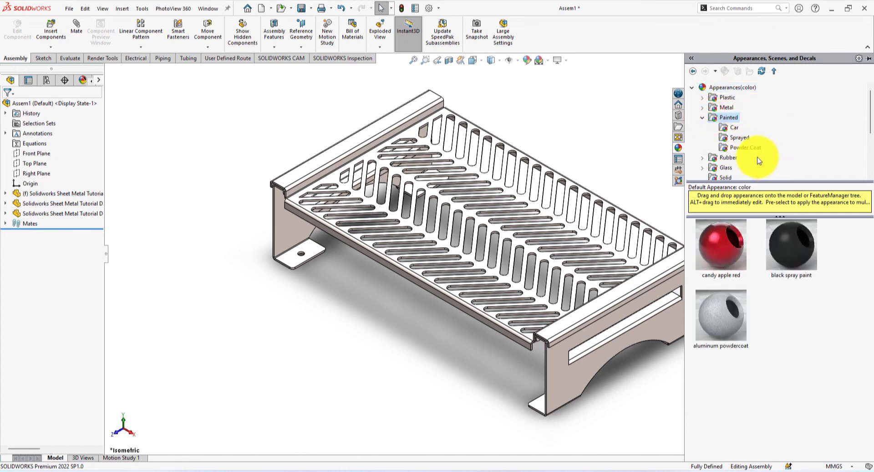
pyautogui.click(752, 149)
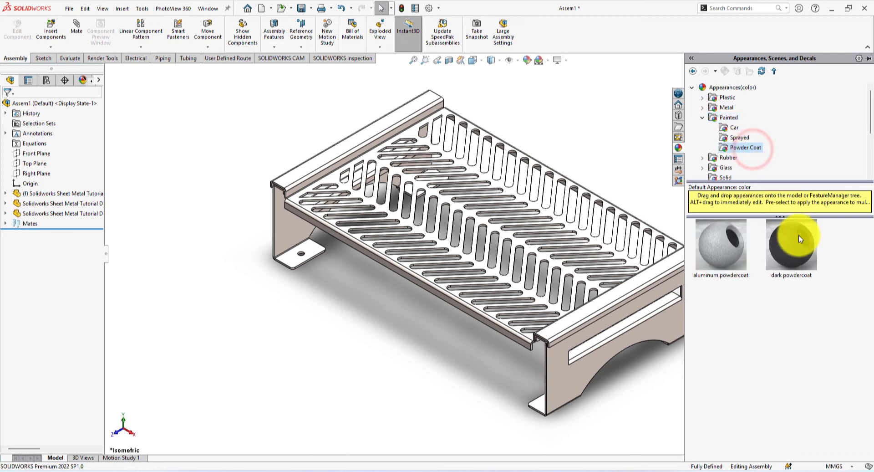
pyautogui.moveTo(794, 240)
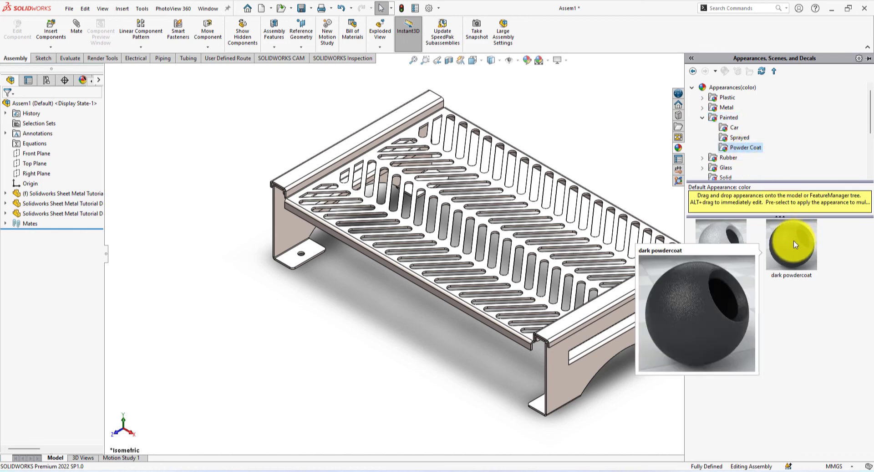
pyautogui.moveTo(794, 239); pyautogui.dragTo(585, 233)
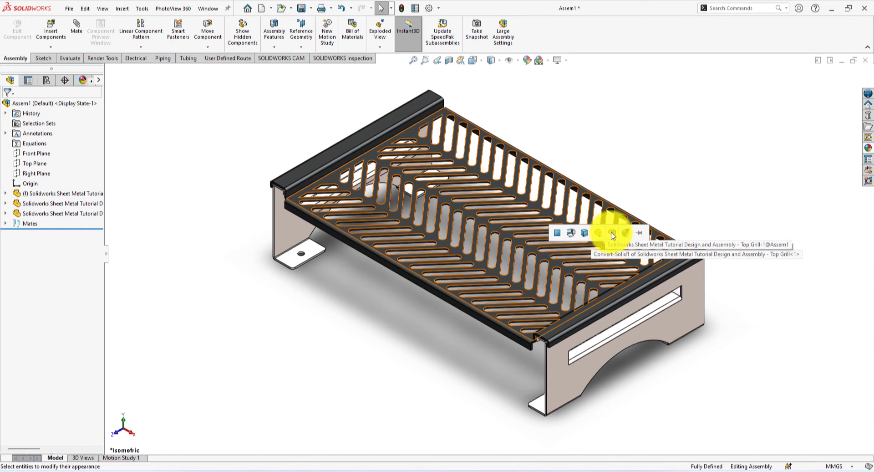
pyautogui.click(613, 235)
pyautogui.scroll(5, 620, 238)
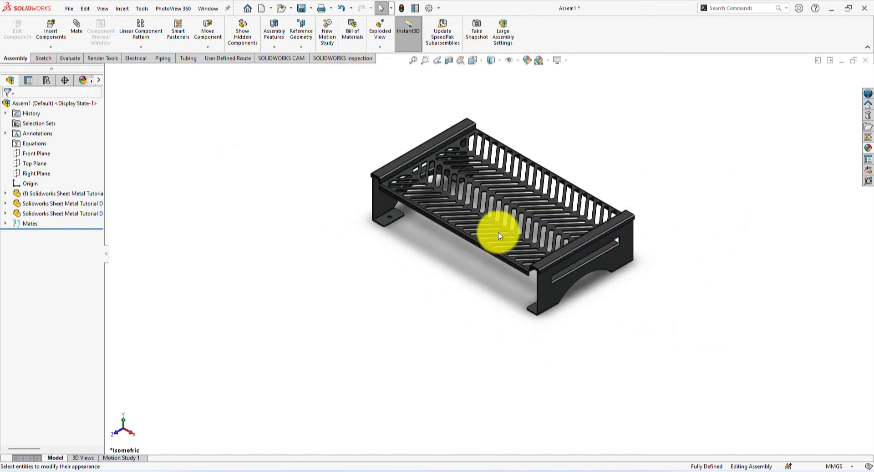
pyautogui.press('space')
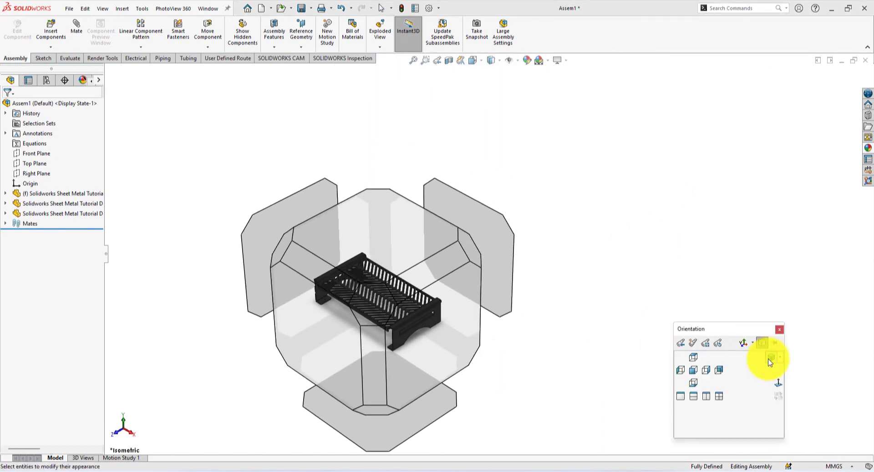
pyautogui.click(768, 359)
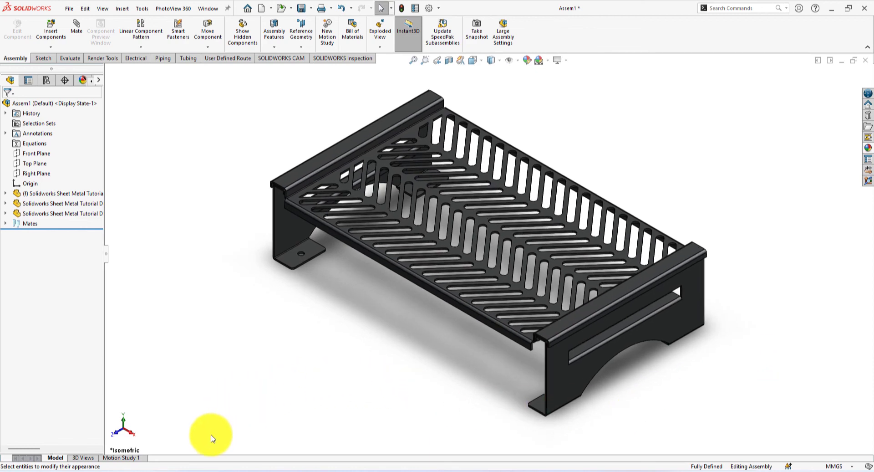
# Play the Motion Study 1 animation of the assembly from the start
pyautogui.click(123, 458)
pyautogui.click(68, 448)
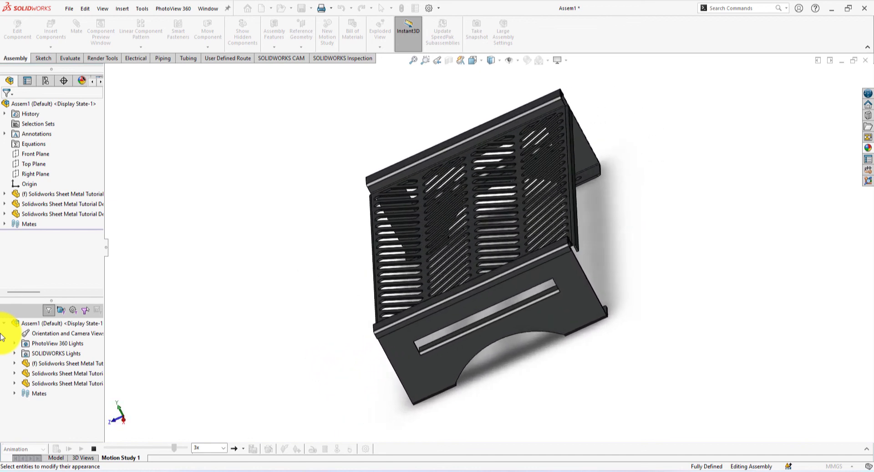
pyautogui.click(69, 448)
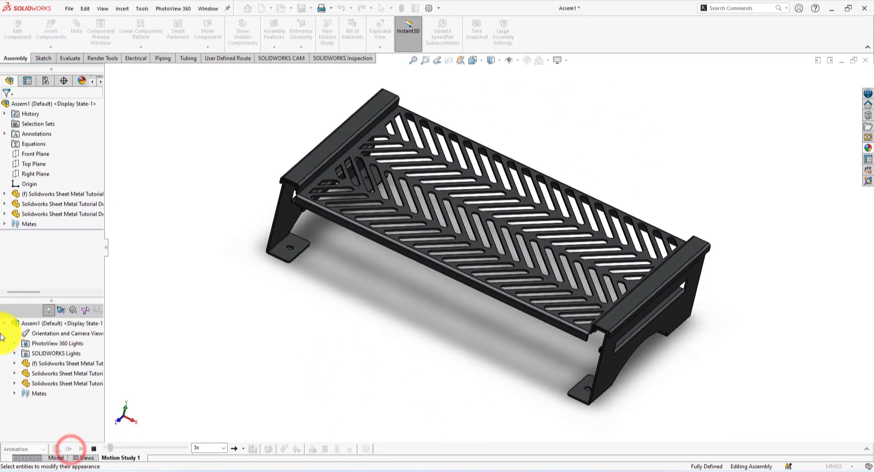